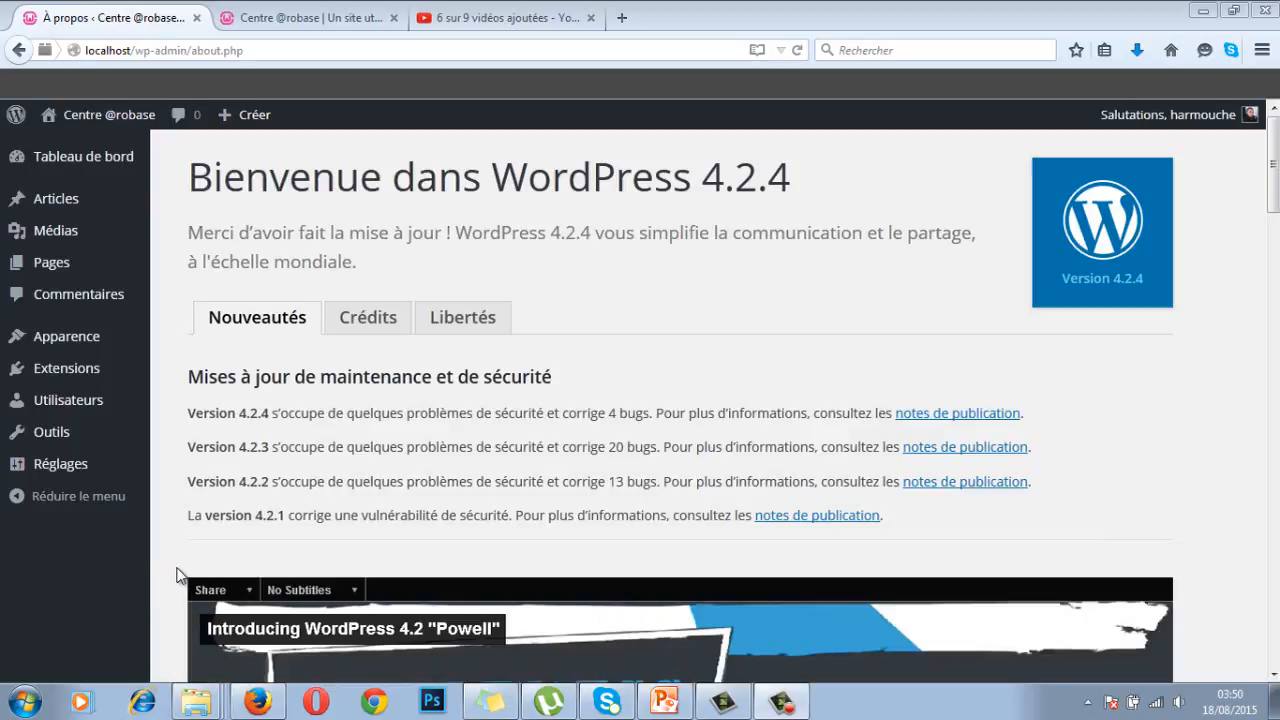
pyautogui.moveTo(57, 338)
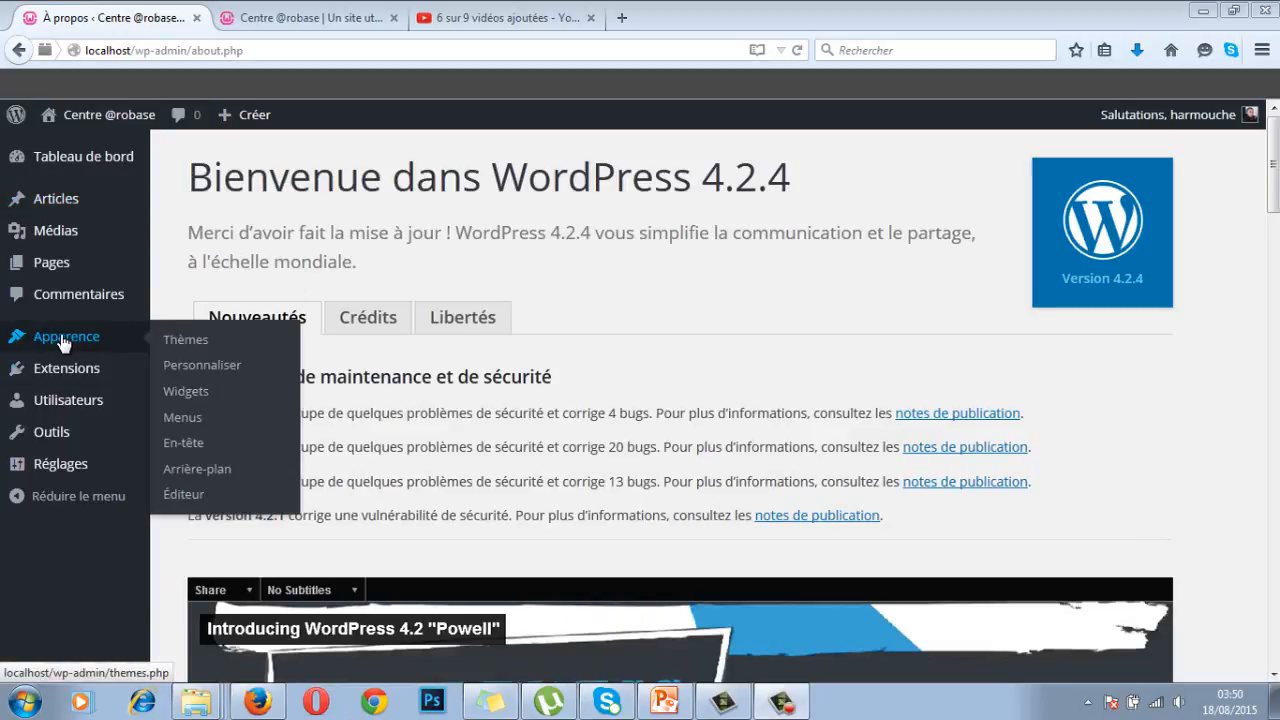
pyautogui.click(202, 366)
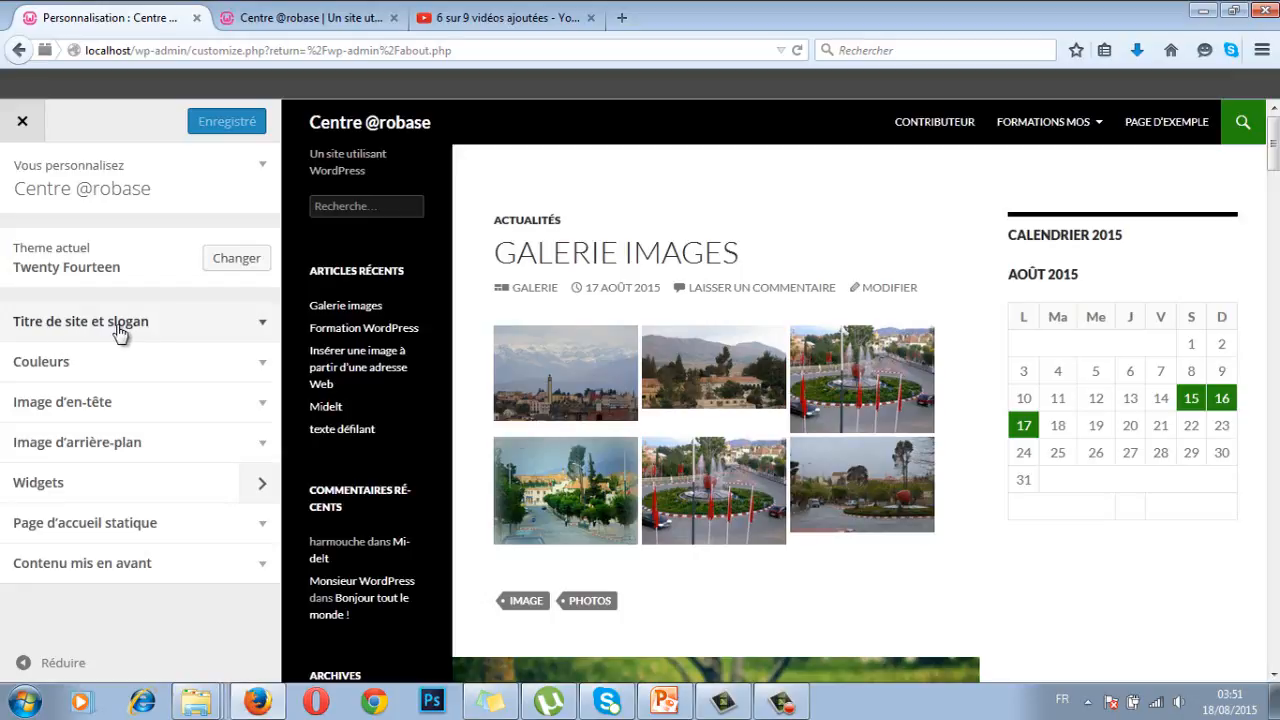
pyautogui.click(263, 323)
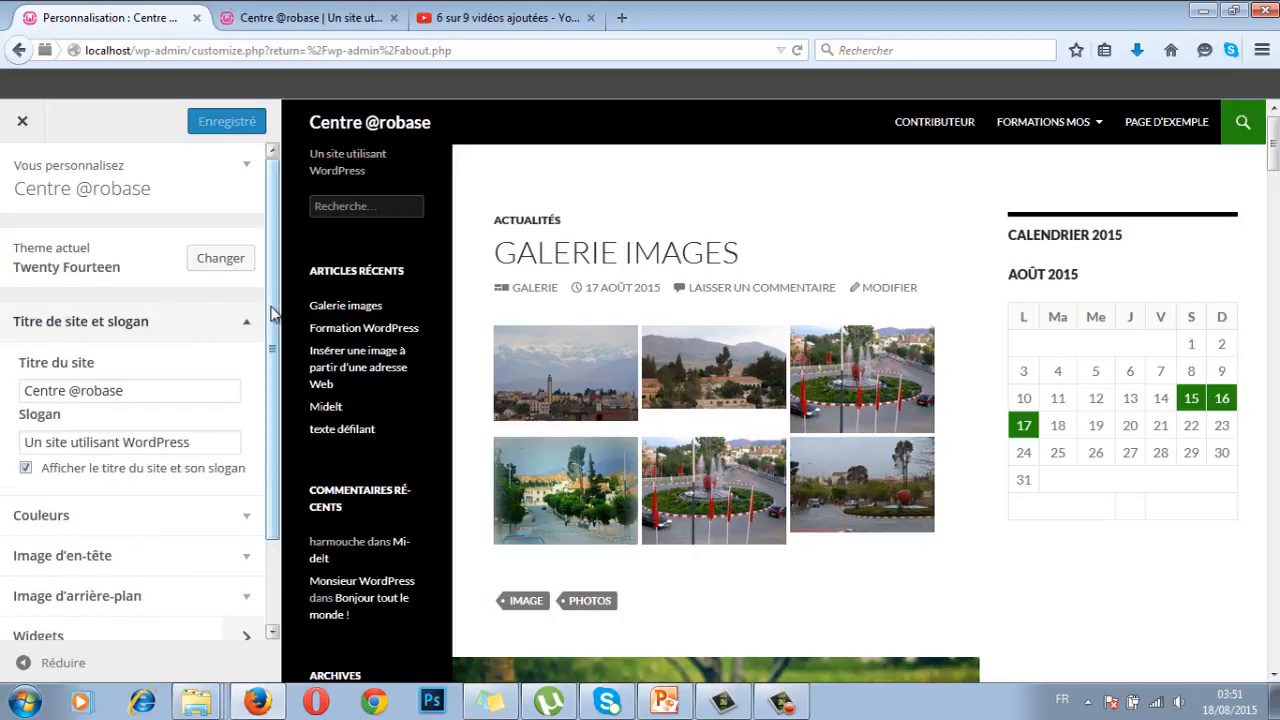
pyautogui.scroll(-1, 255, 350)
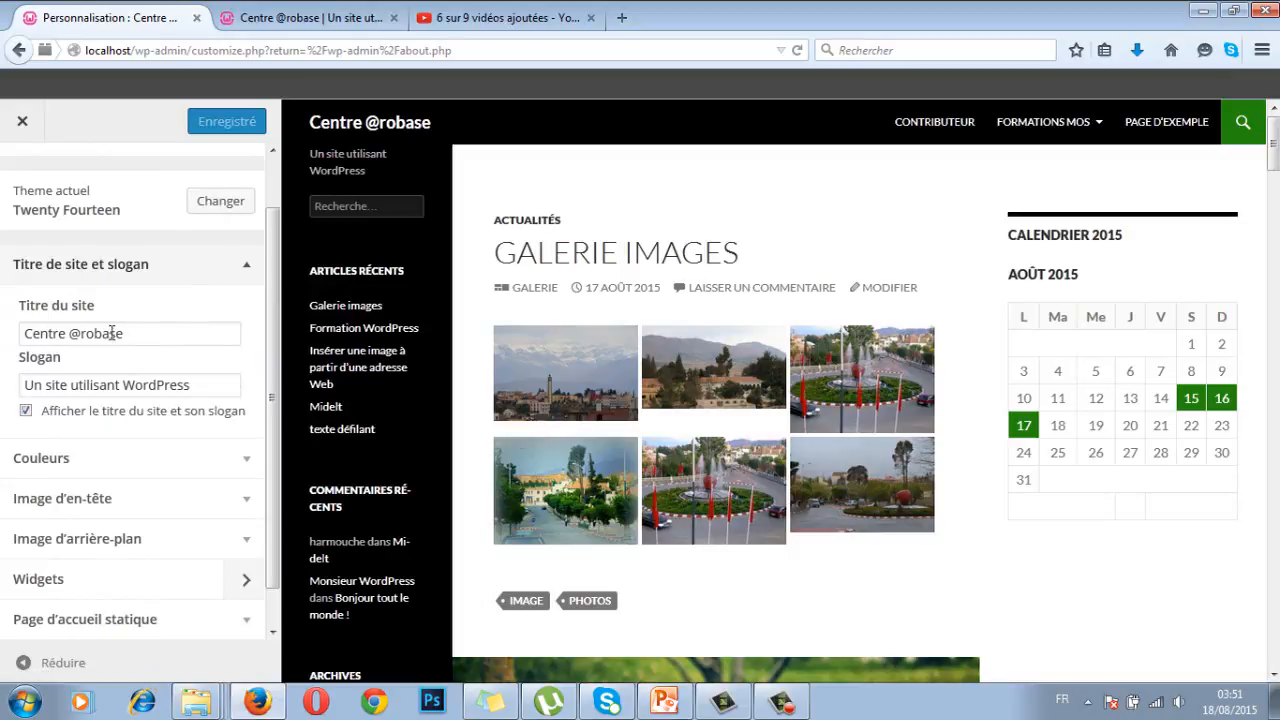
pyautogui.click(148, 334)
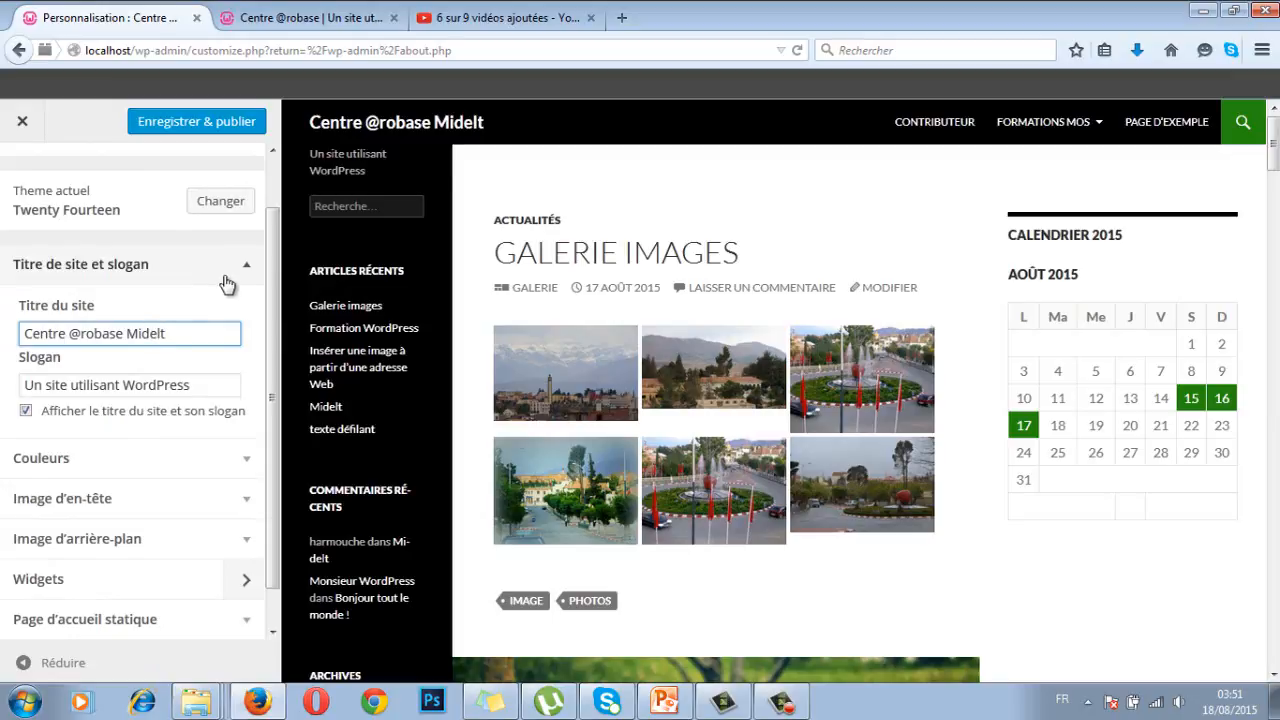
# - Replace the site's slogan with "formation" and collapse the title and slogan settings
pyautogui.click(120, 388)
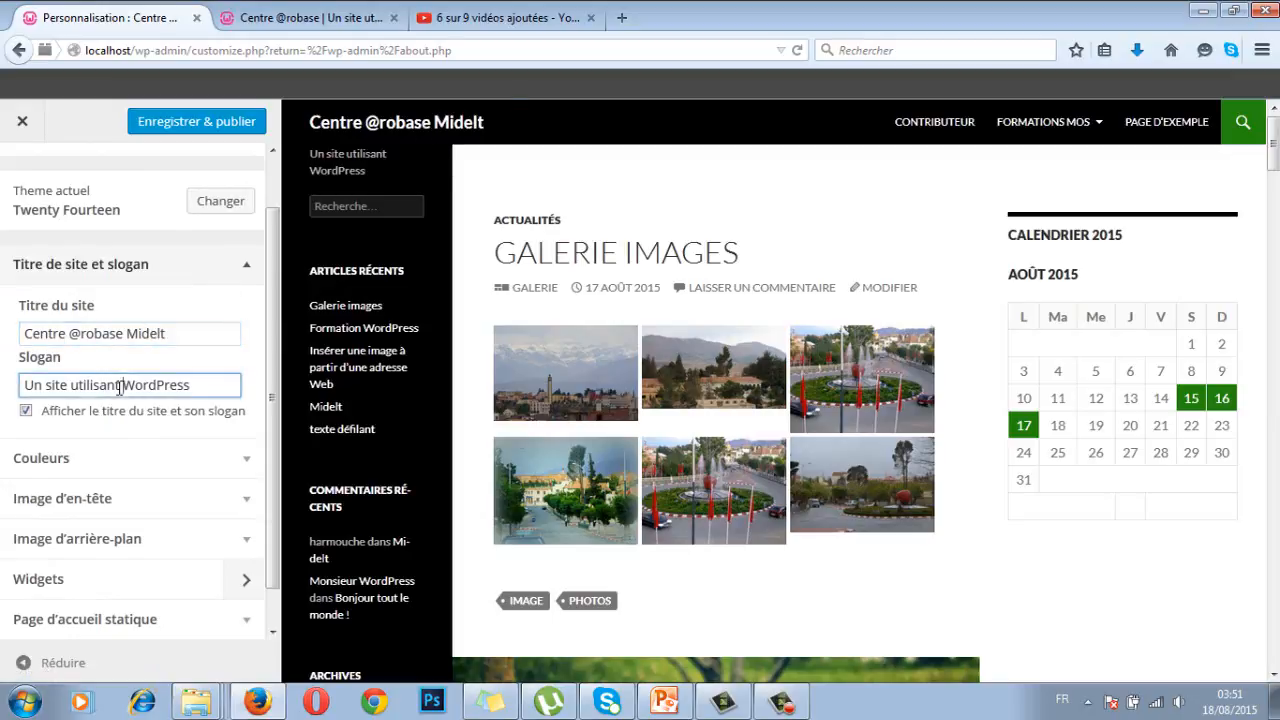
pyautogui.moveTo(206, 388); pyautogui.dragTo(10, 388)
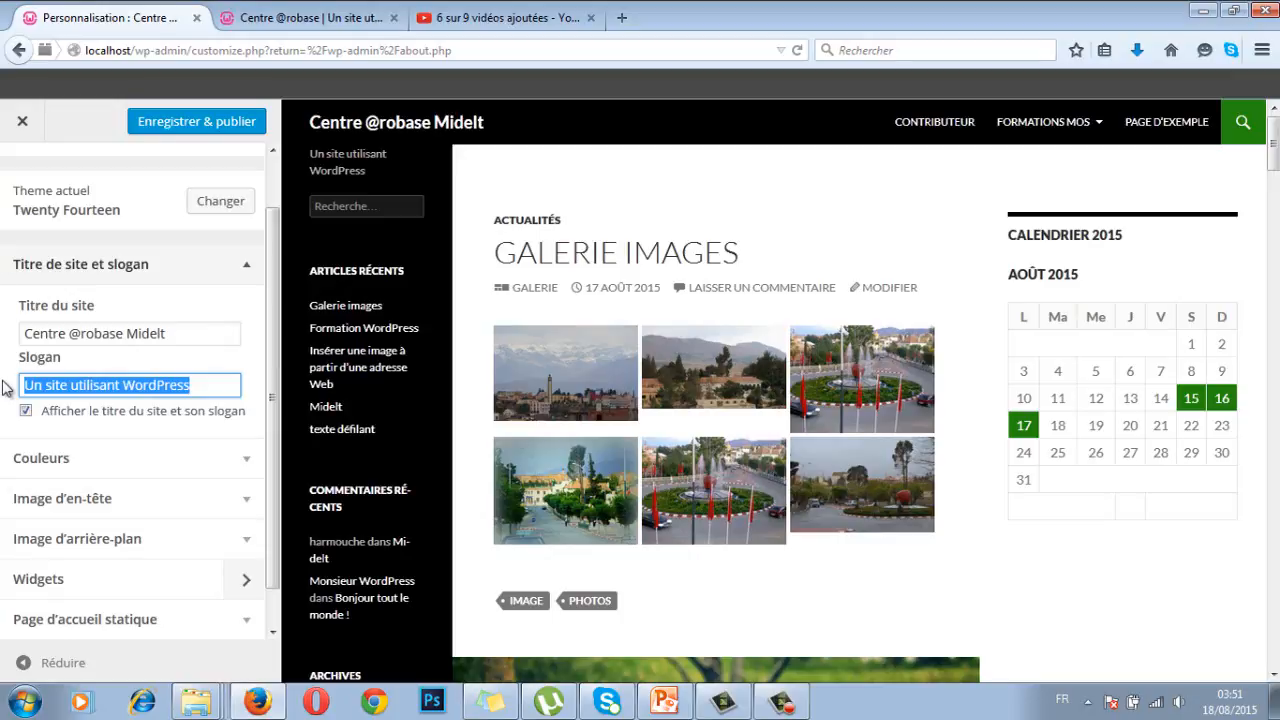
pyautogui.write('form')
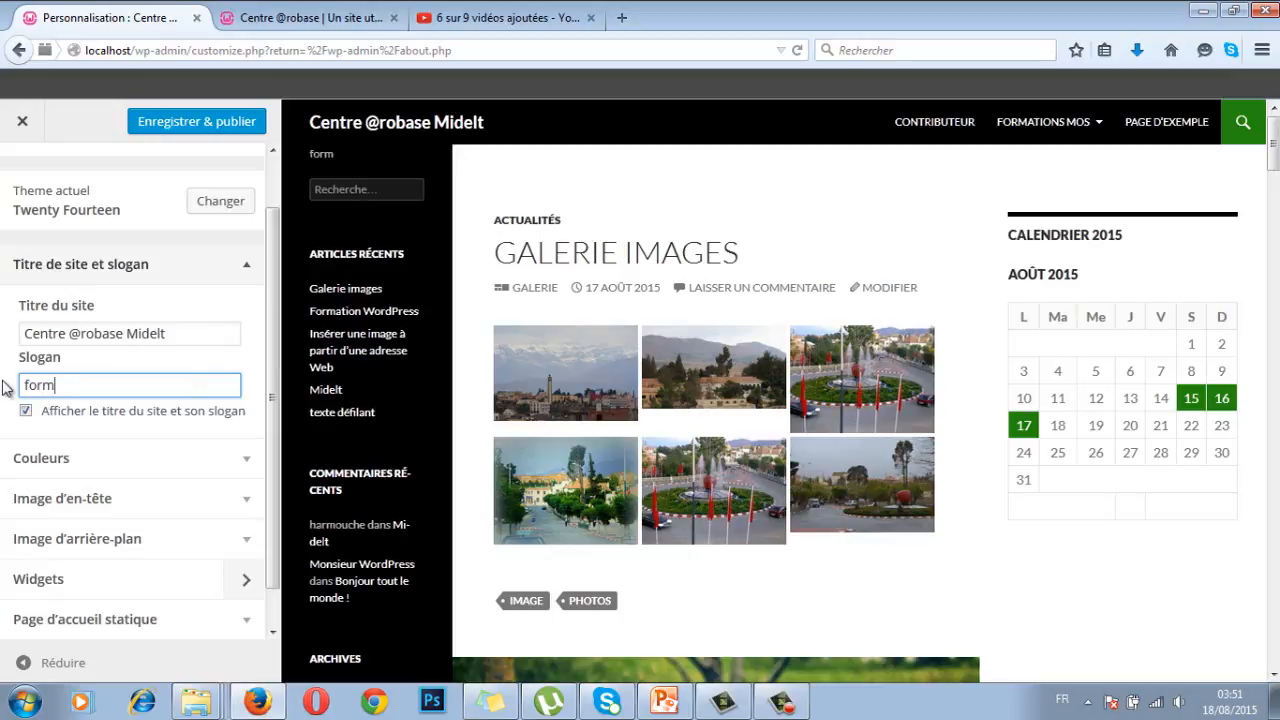
pyautogui.write('ation')
pyautogui.click(247, 265)
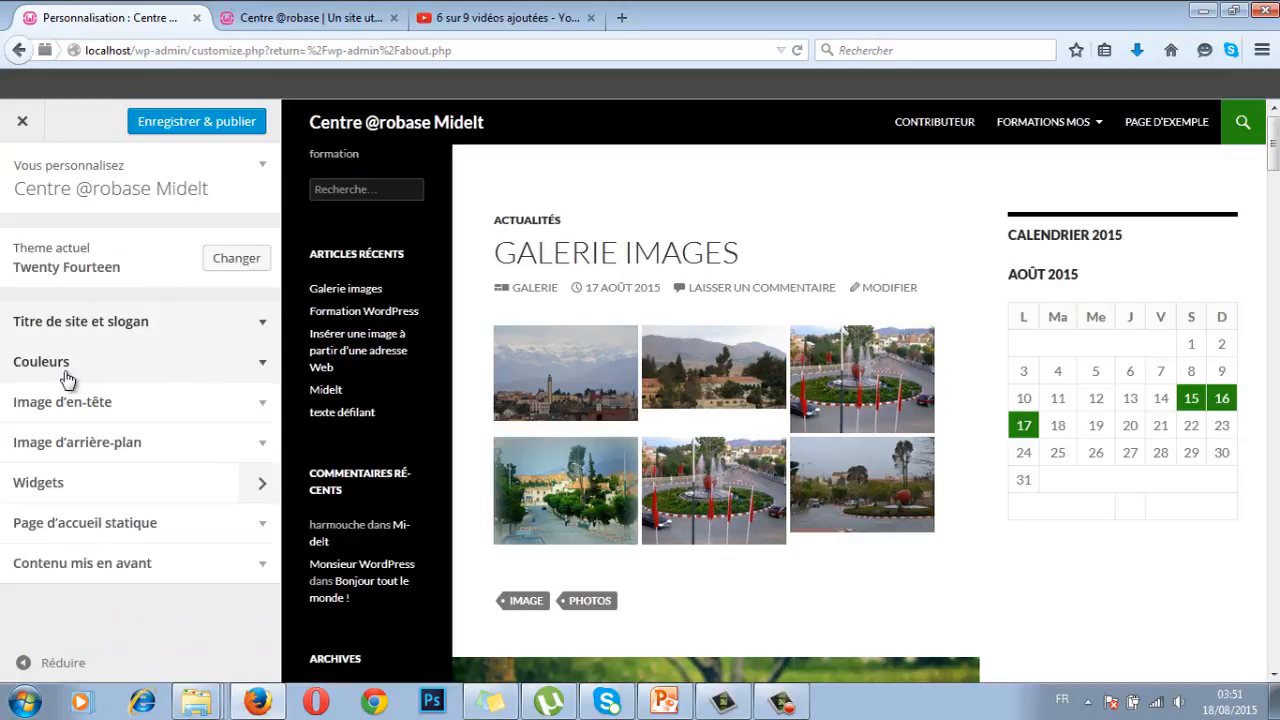
# - Set the site title's colour to the yellow preset swatch, #eeee22
pyautogui.click(262, 366)
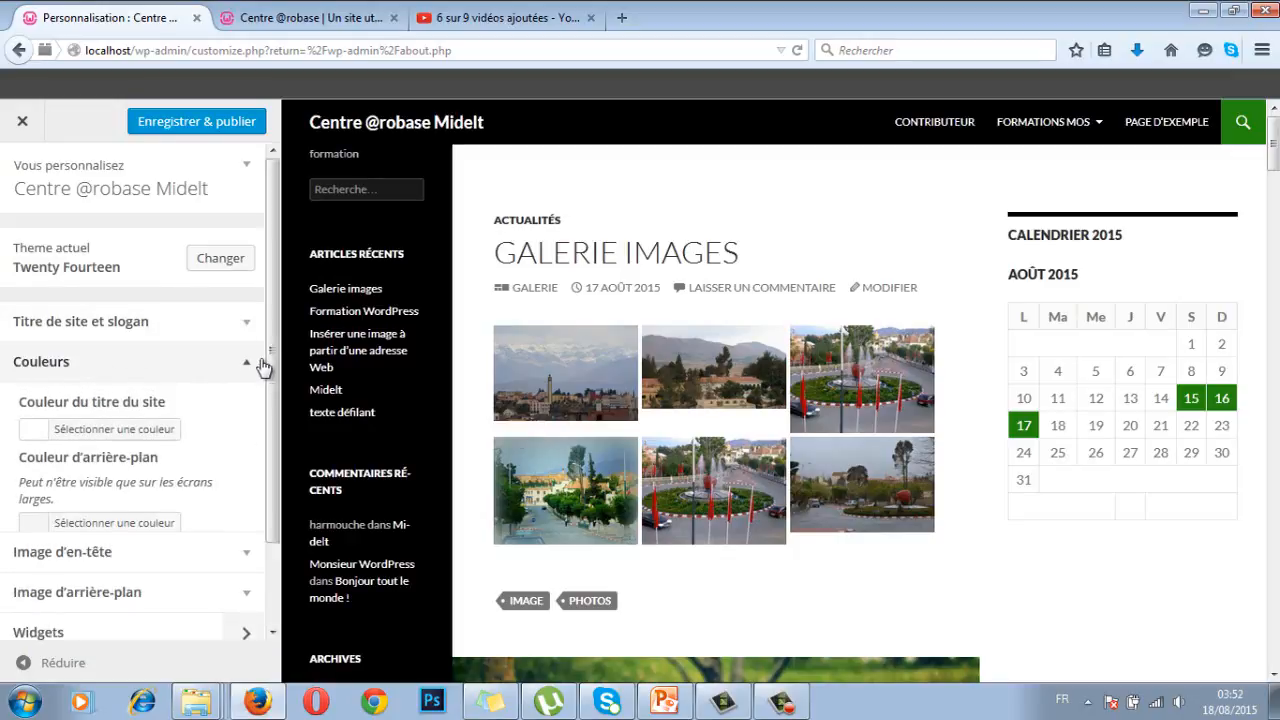
pyautogui.scroll(-2, 150, 355)
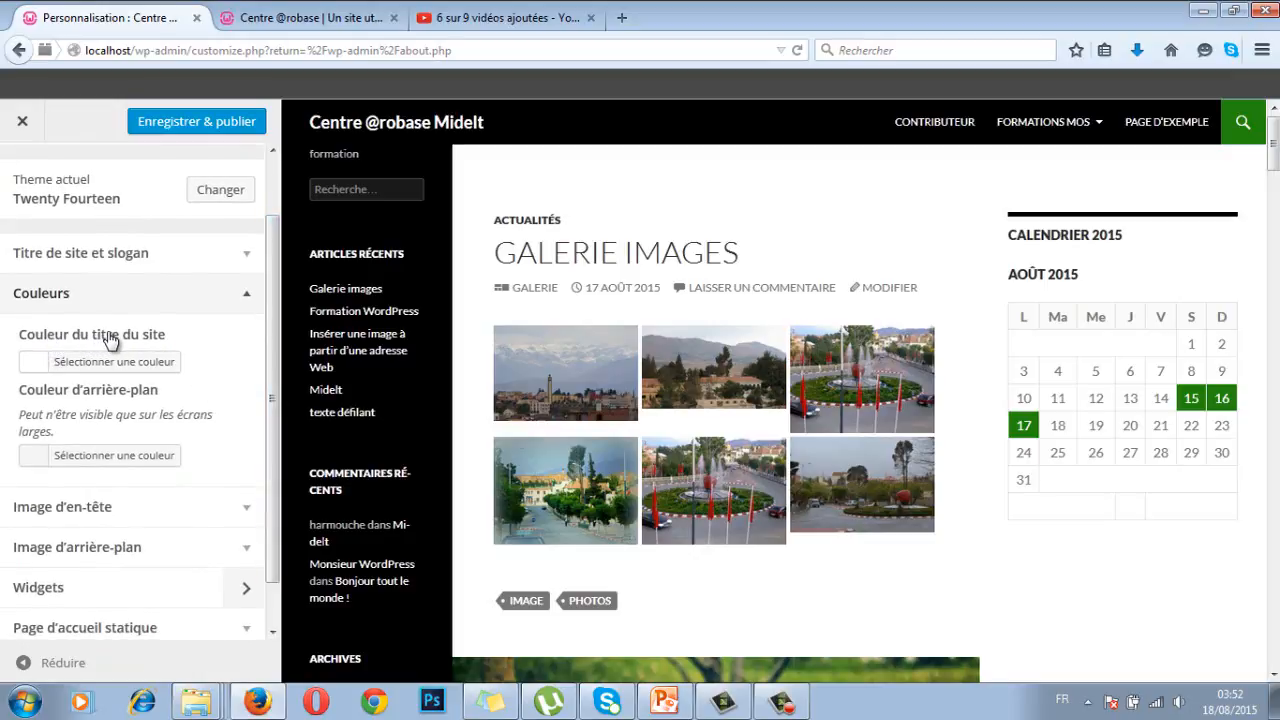
pyautogui.click(38, 364)
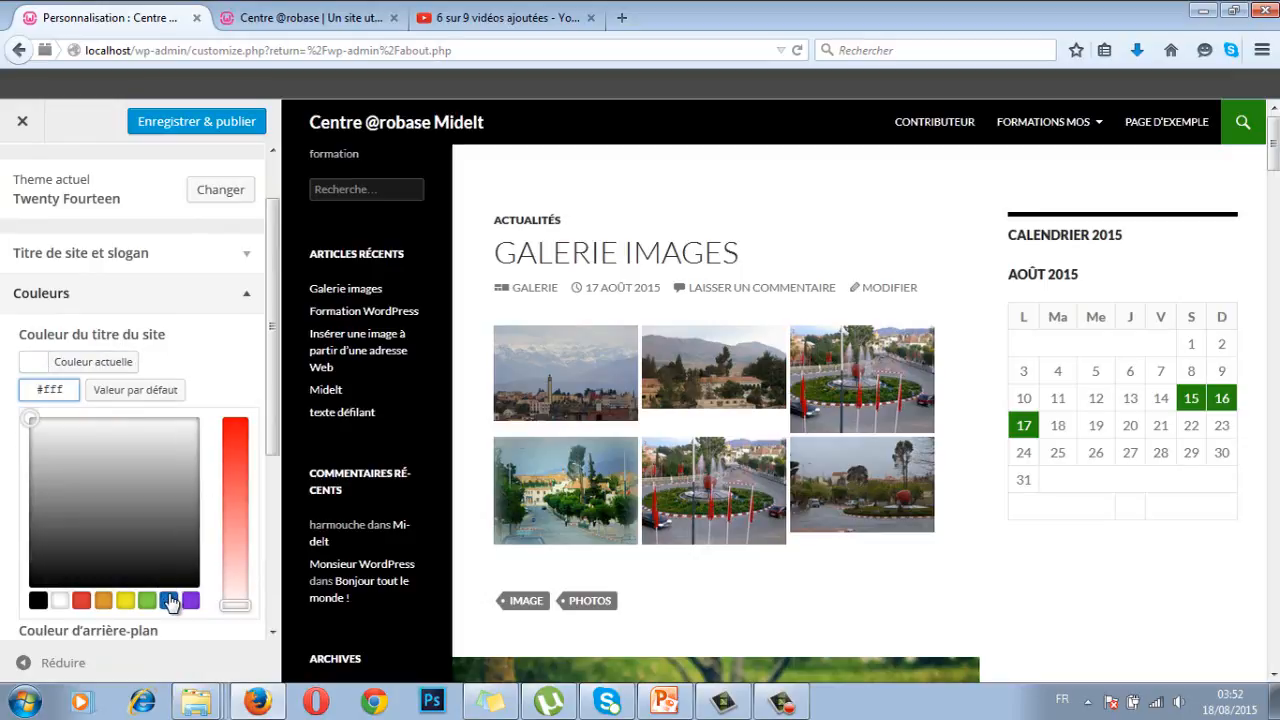
pyautogui.click(125, 600)
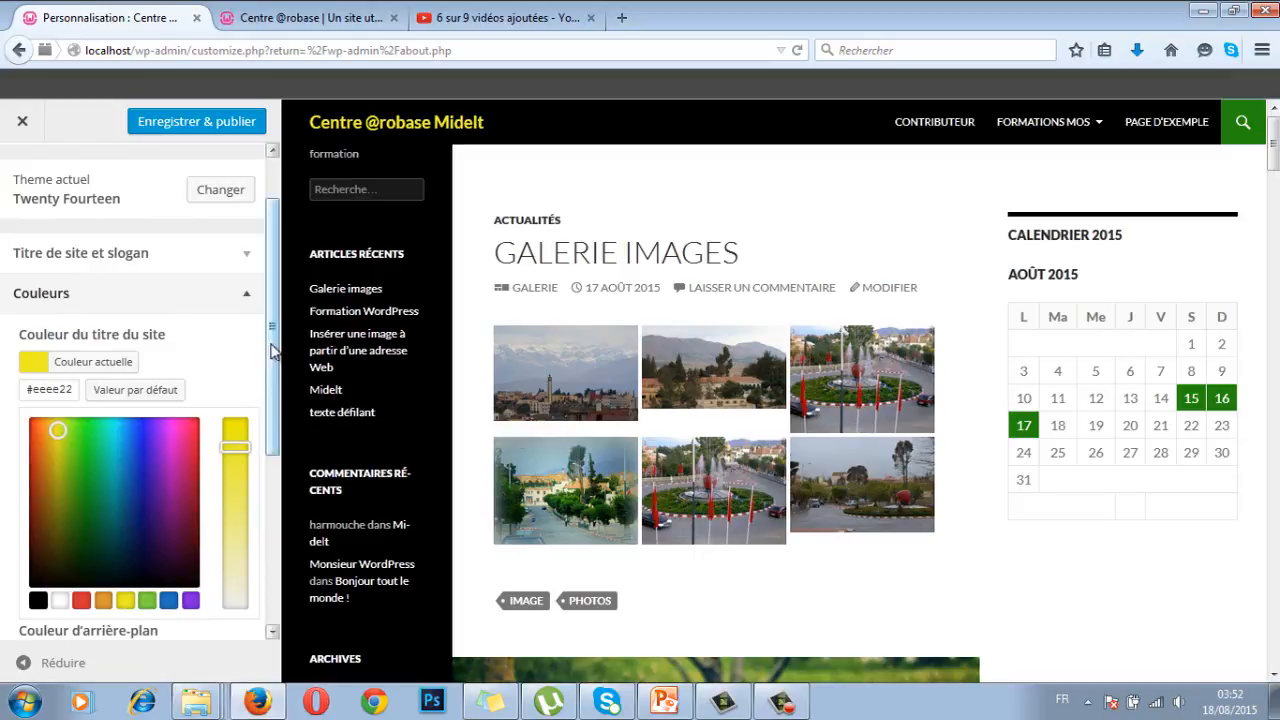
# - Set the site's background colour to the blue-violet #5447e5 and collapse the colour settings
pyautogui.moveTo(272, 365); pyautogui.dragTo(275, 487)
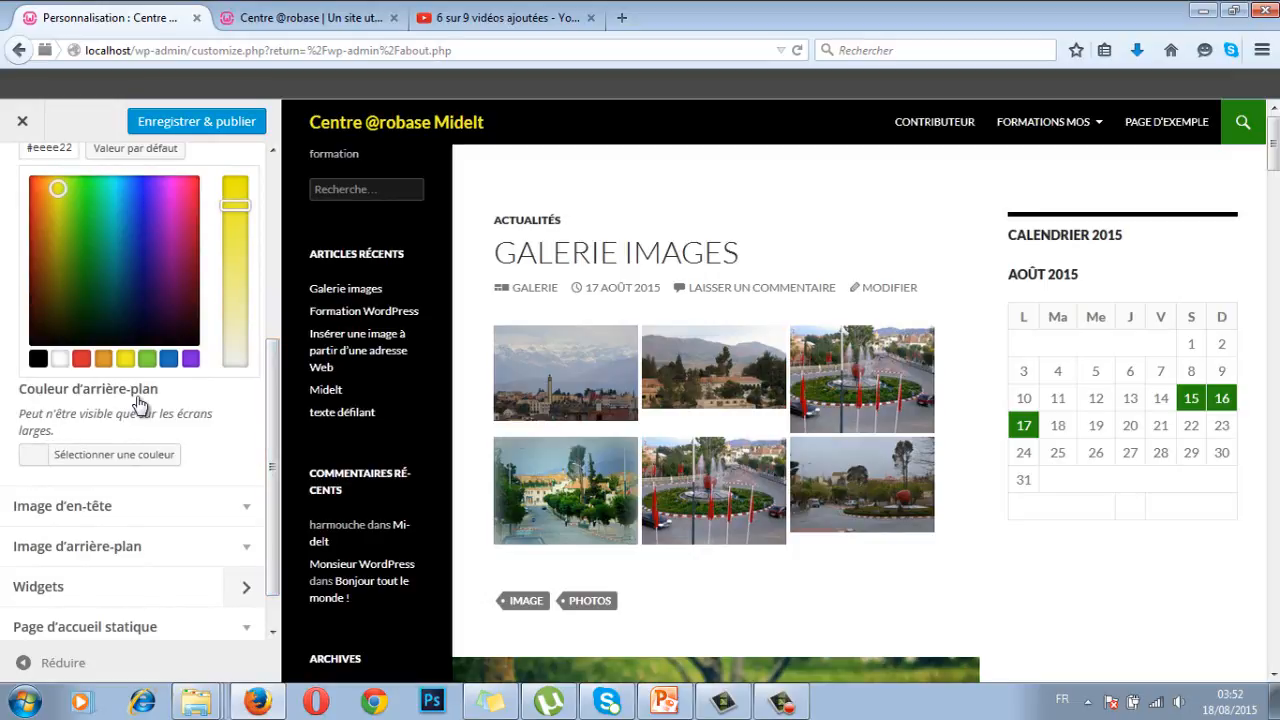
pyautogui.click(50, 455)
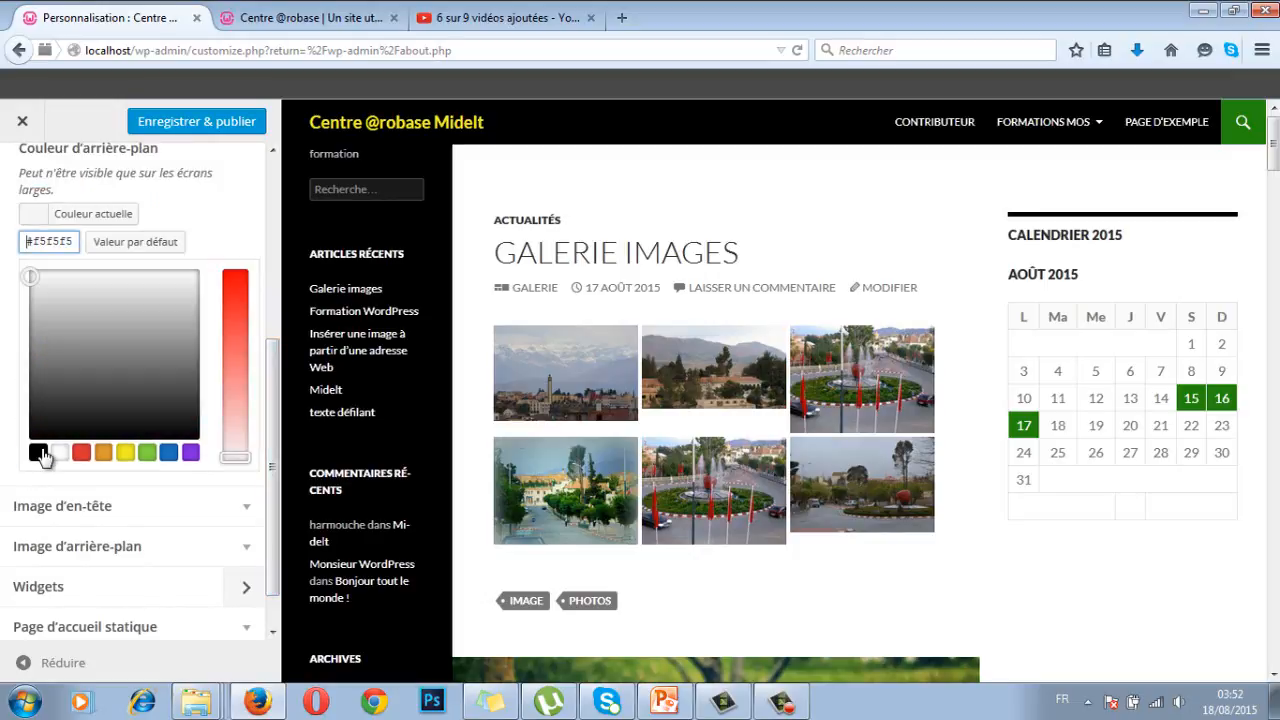
pyautogui.click(147, 452)
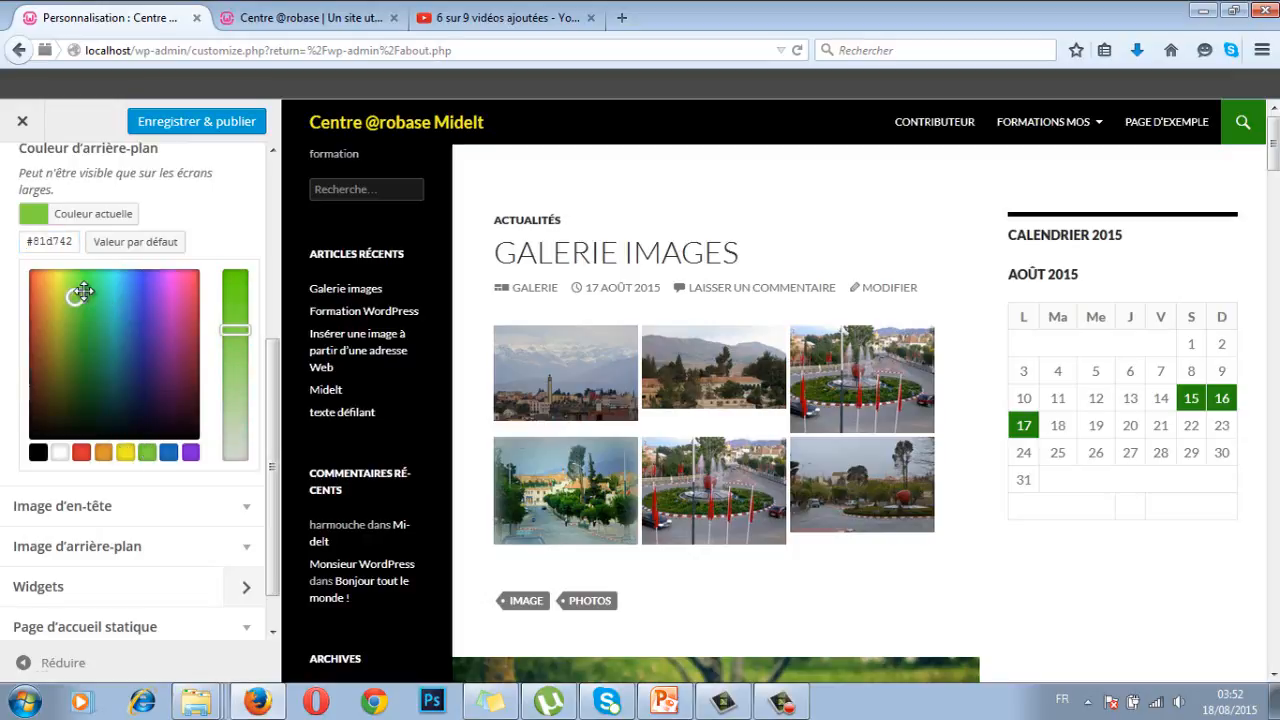
pyautogui.click(146, 288)
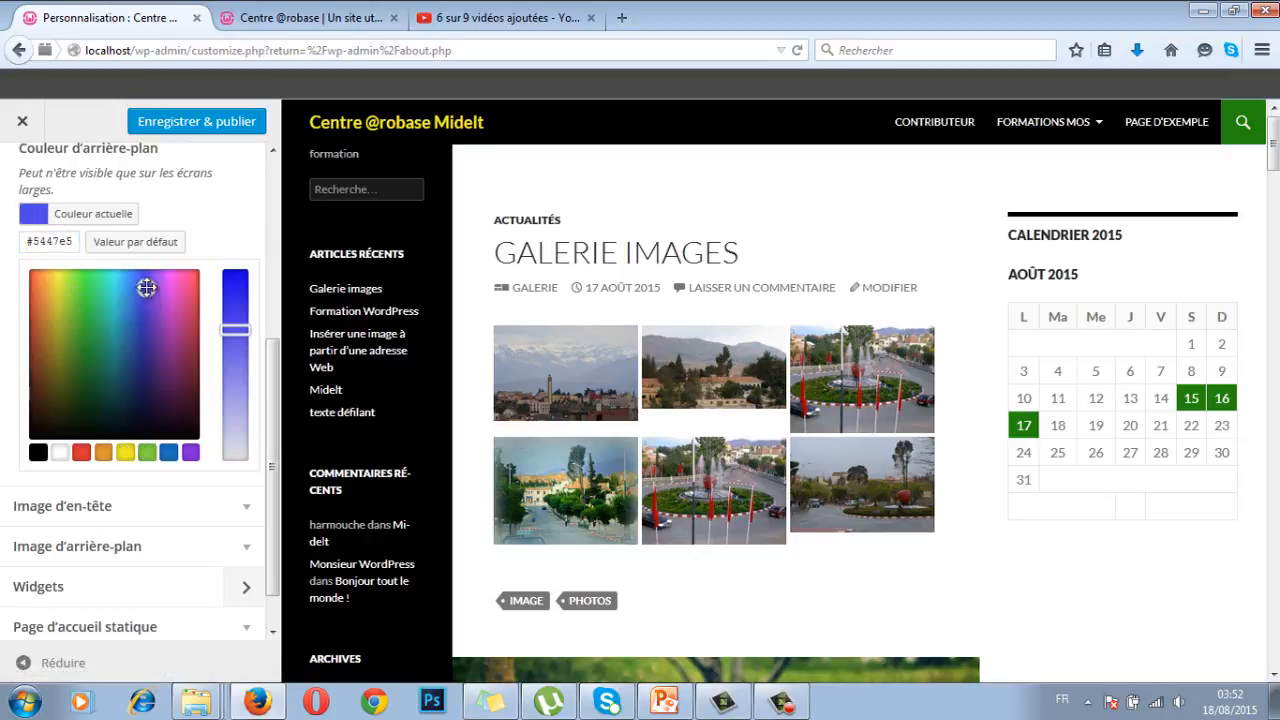
pyautogui.moveTo(268, 347); pyautogui.dragTo(268, 374)
pyautogui.click(246, 219)
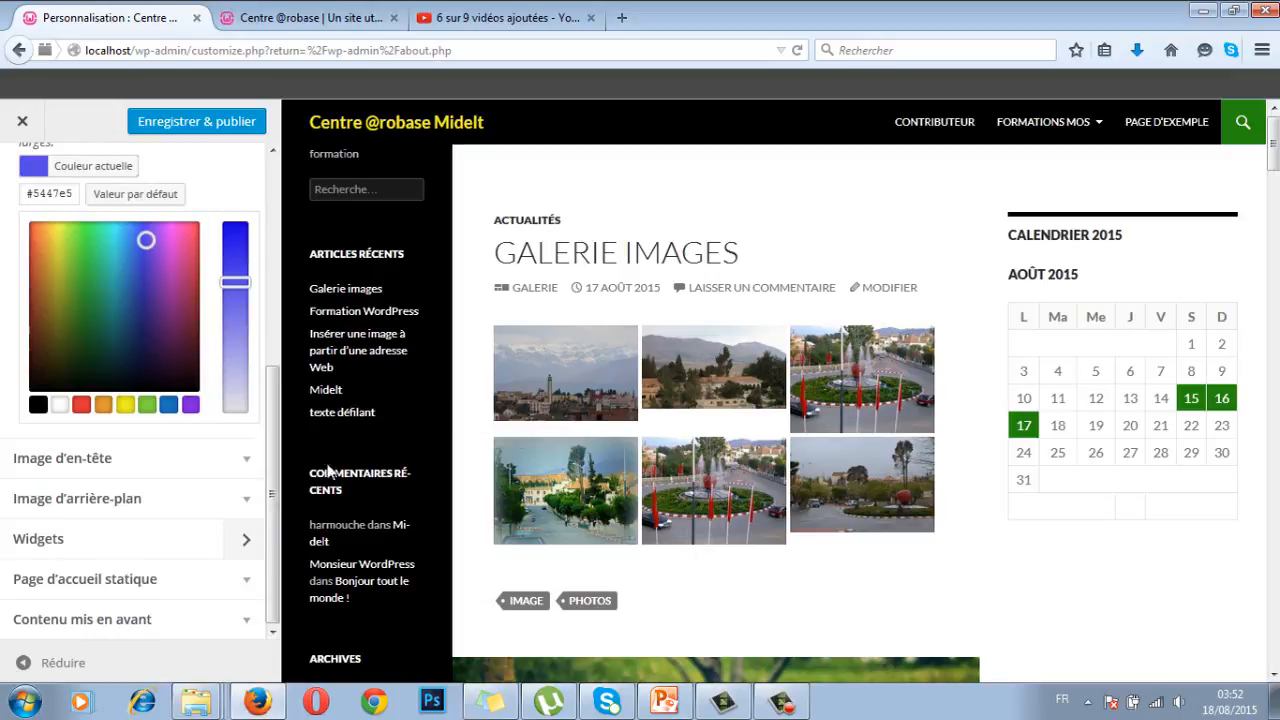
pyautogui.moveTo(276, 425); pyautogui.dragTo(286, 214)
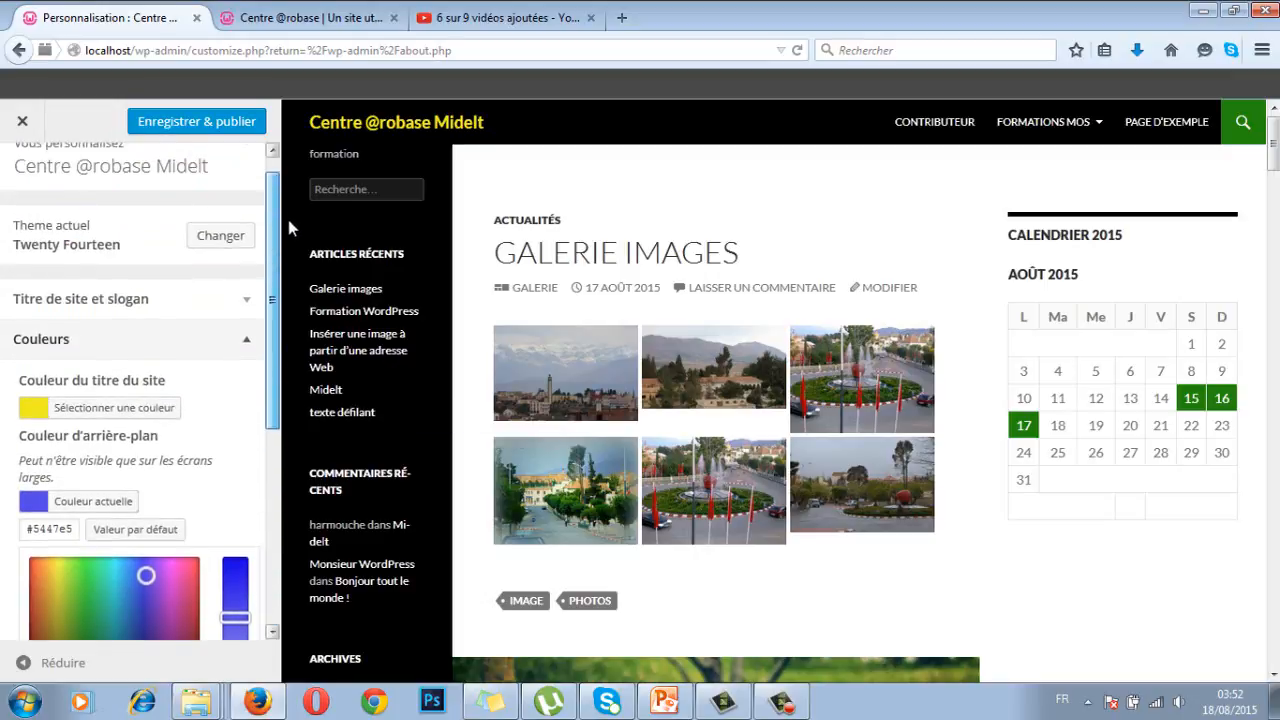
pyautogui.click(240, 364)
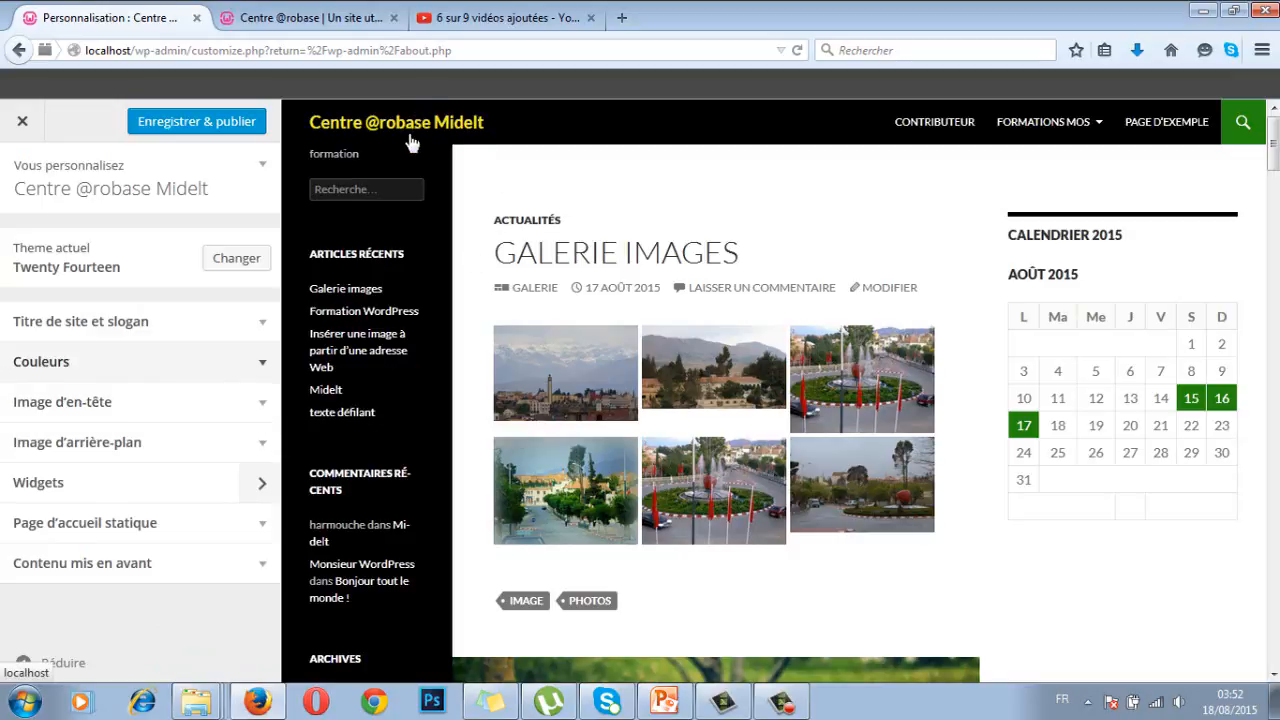
# - Add a new header image by choosing the photo captioned "mosquée" from the media library for cropping
pyautogui.click(262, 405)
pyautogui.scroll(-3, 256, 490)
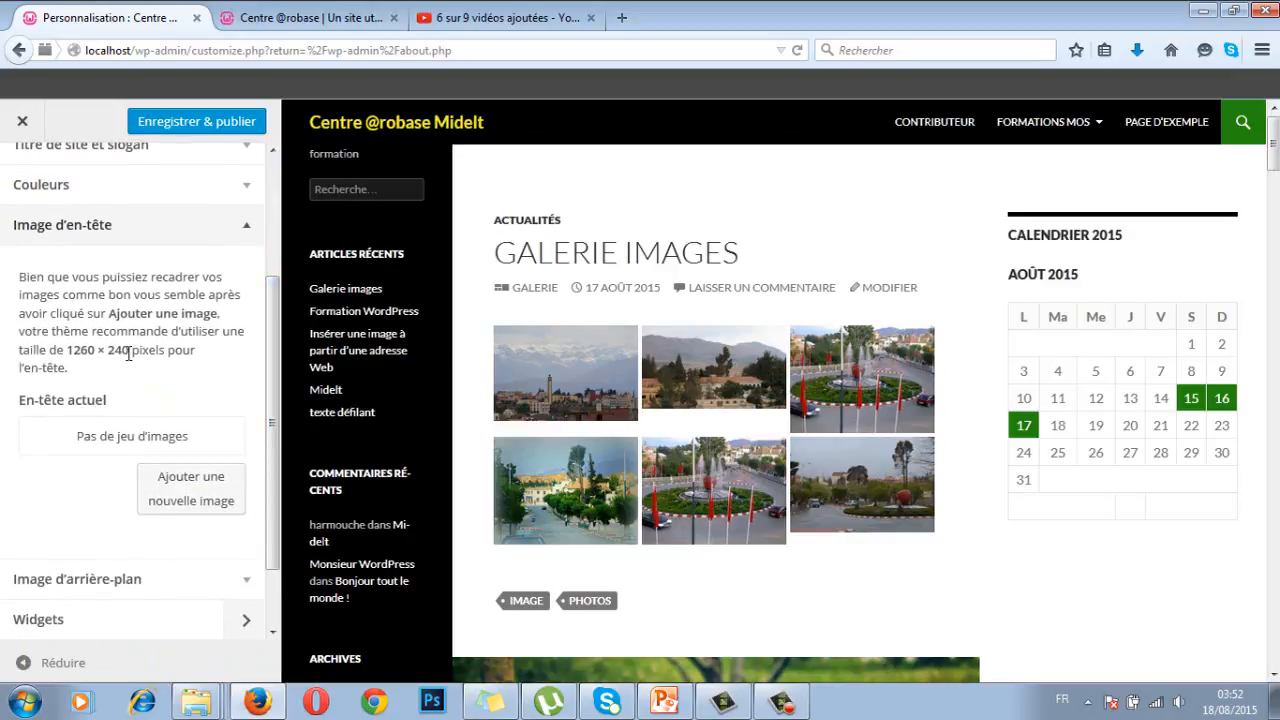
pyautogui.moveTo(130, 349); pyautogui.dragTo(68, 350)
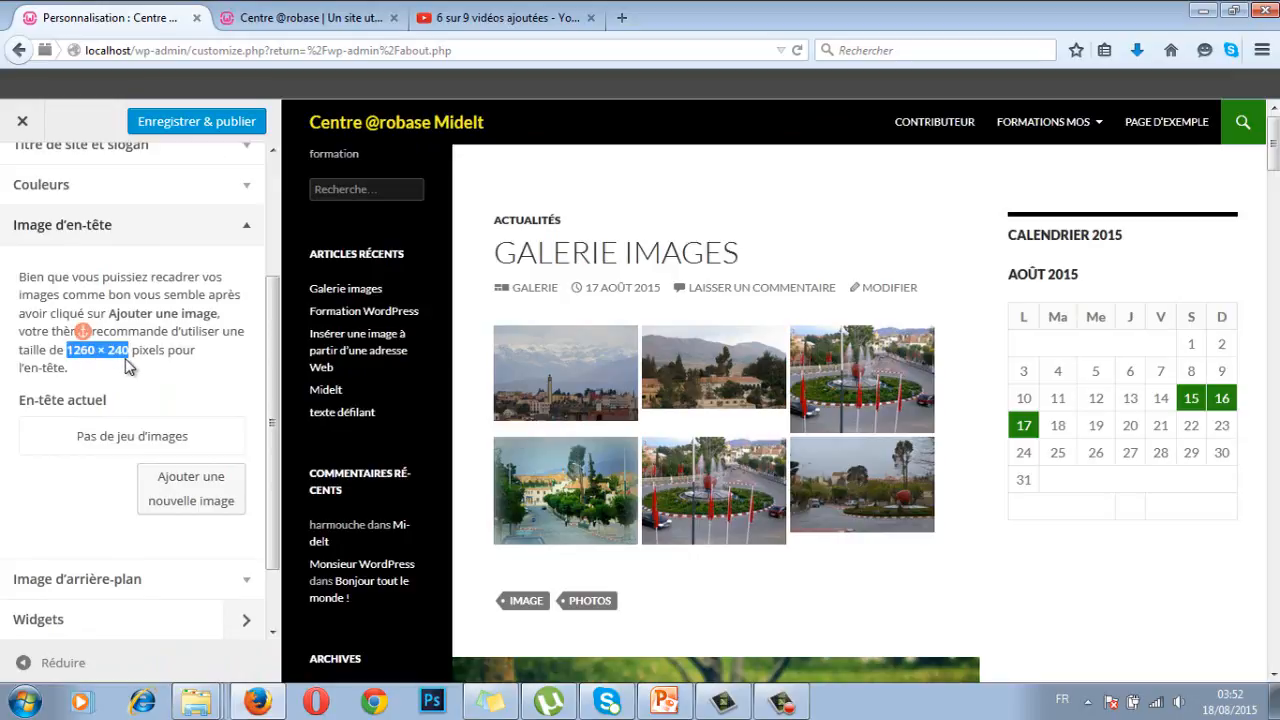
pyautogui.scroll(-1, 252, 372)
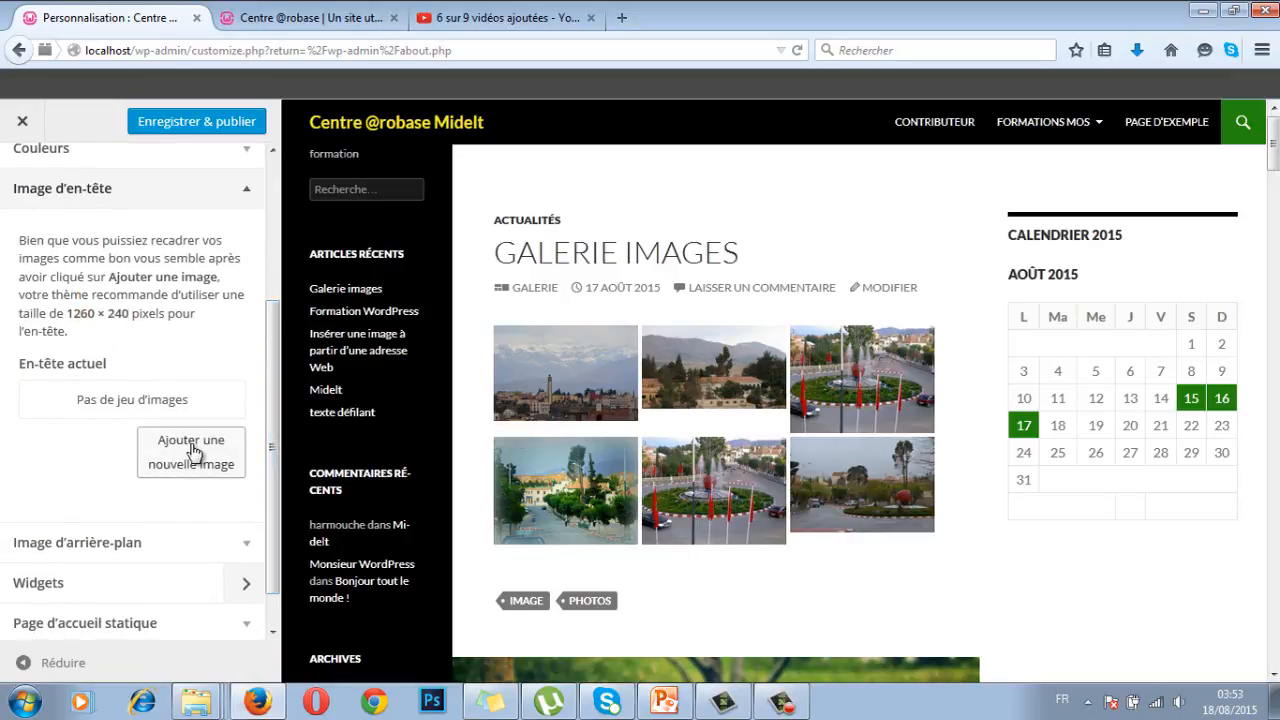
pyautogui.click(165, 462)
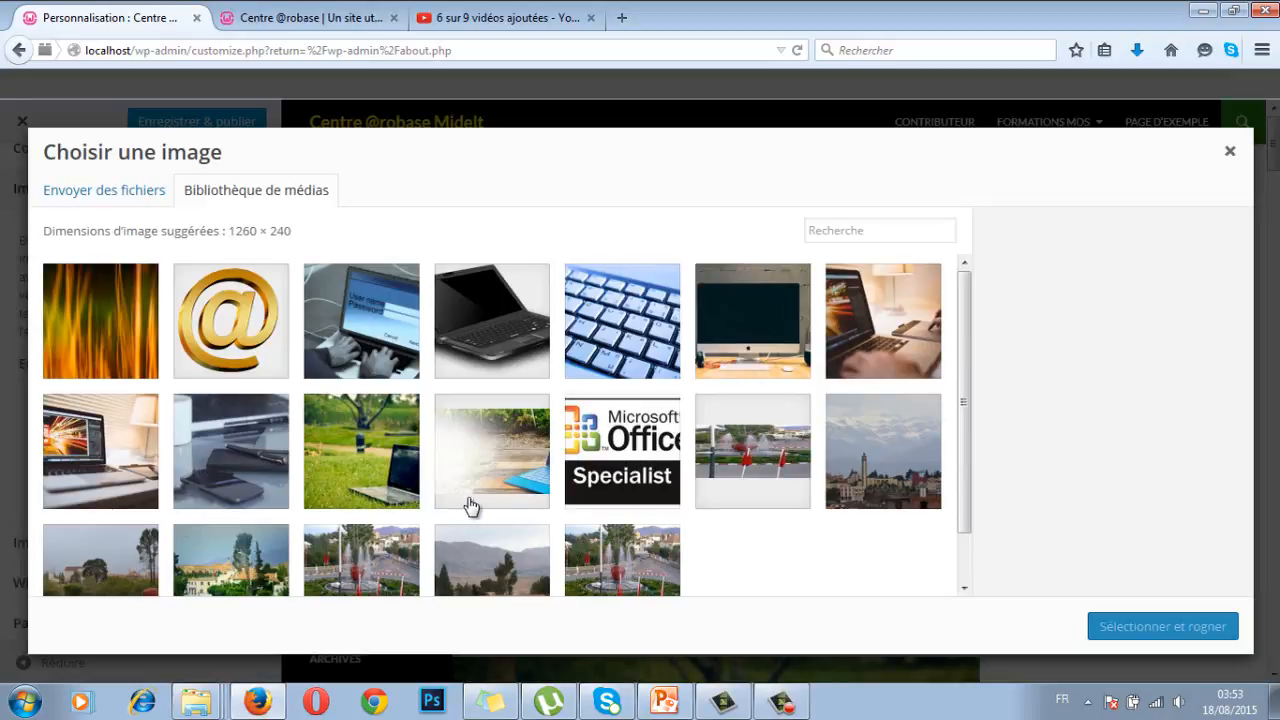
pyautogui.click(899, 502)
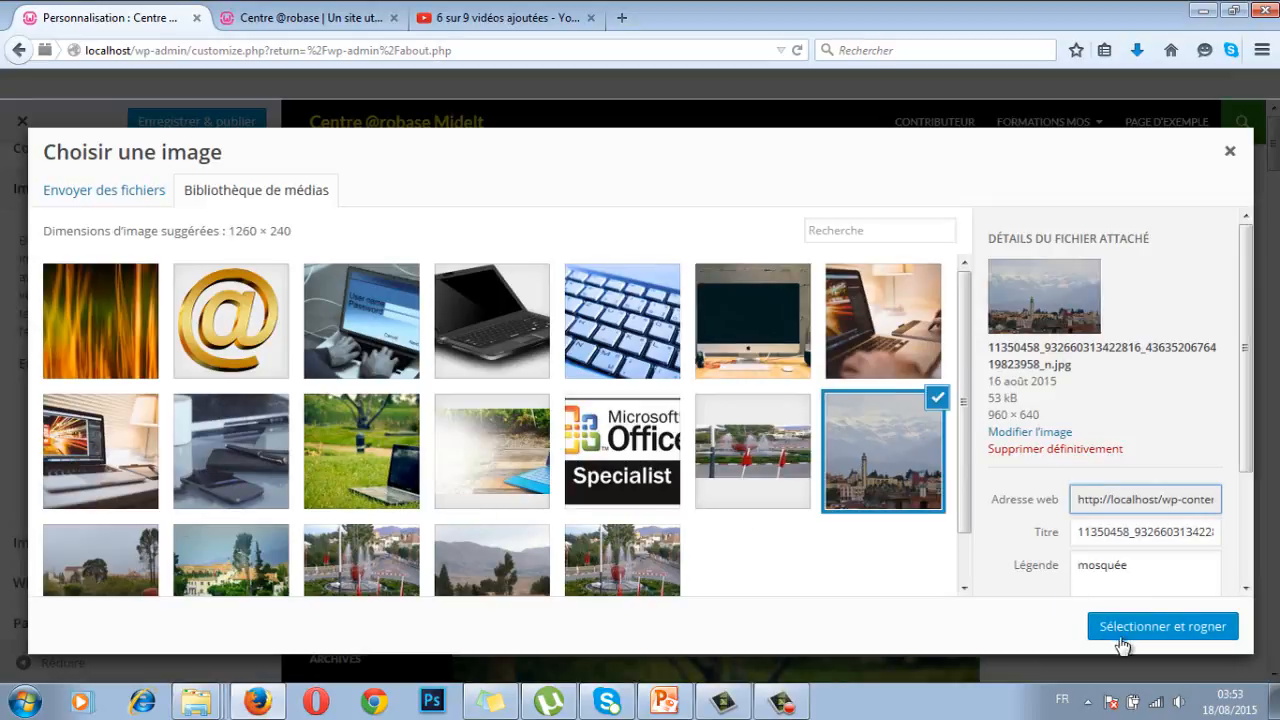
pyautogui.click(1120, 627)
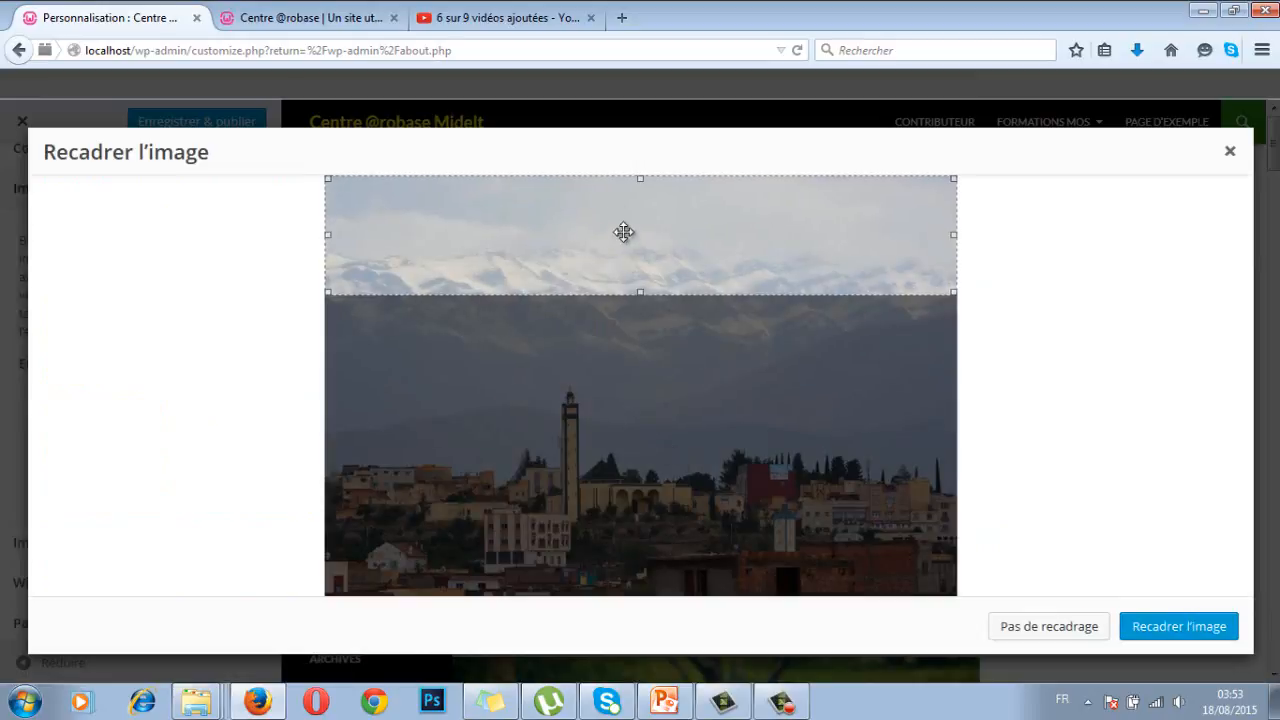
# - Crop the header photo to the strip showing the town's buildings and collapse the header image settings
pyautogui.moveTo(626, 231); pyautogui.dragTo(626, 468)
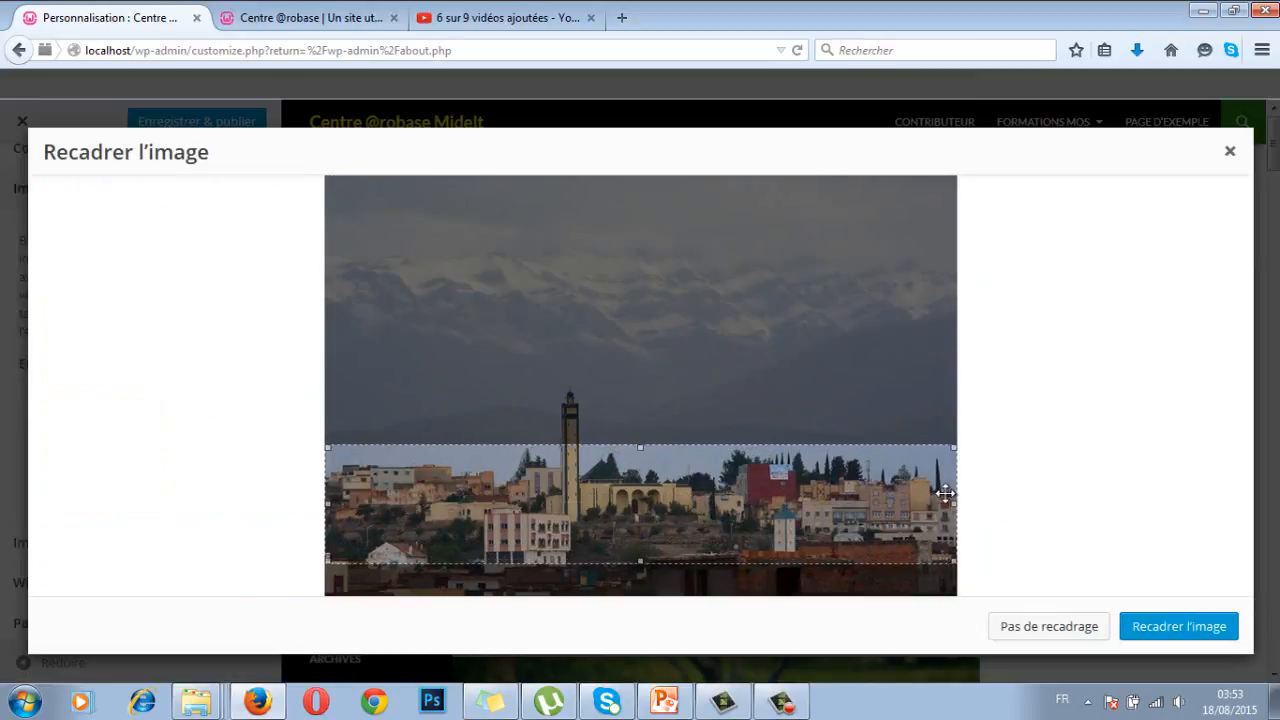
pyautogui.click(1156, 626)
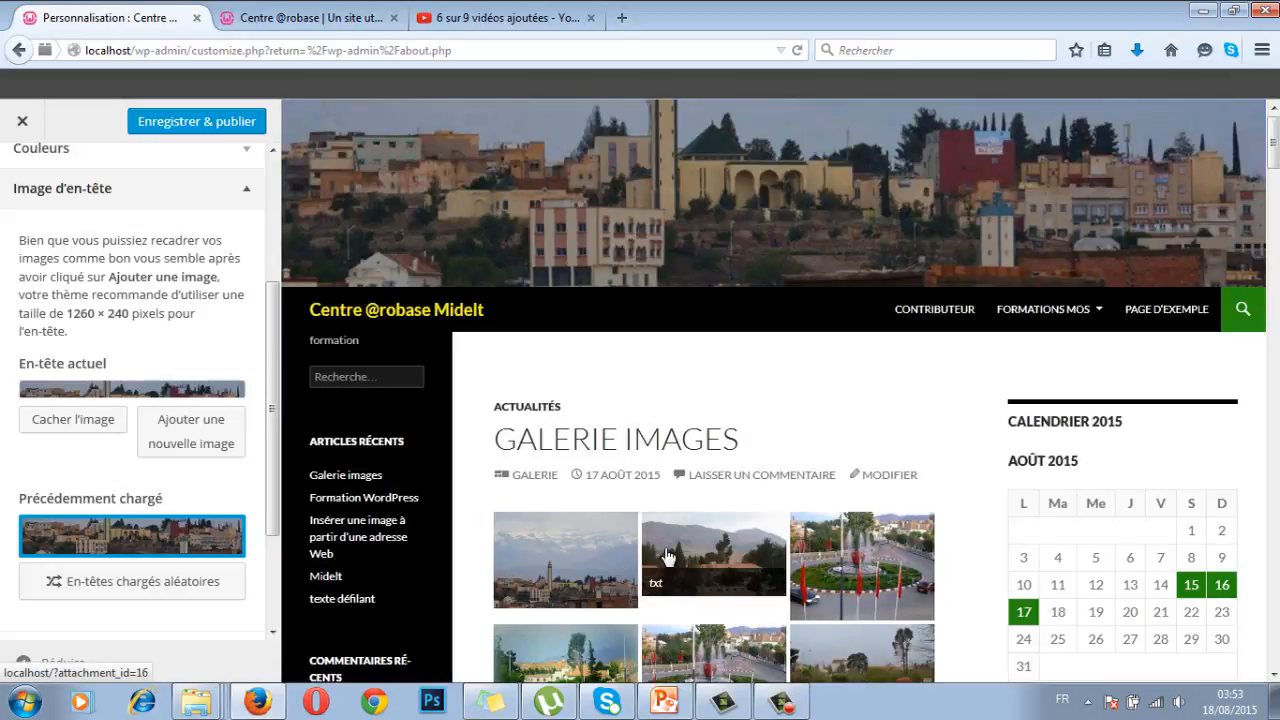
pyautogui.click(249, 191)
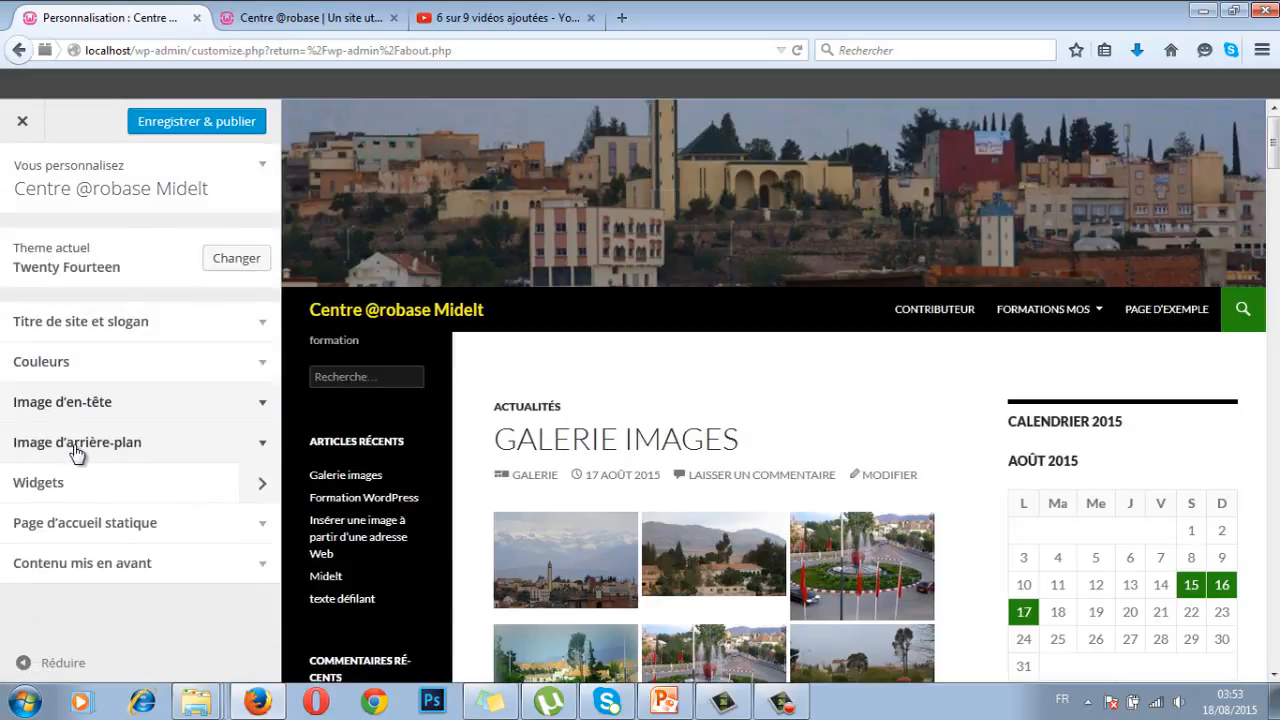
# - Set wallpaper-54337.jpg from the media library as the site's background image and bring up its repetition and position options
pyautogui.click(262, 447)
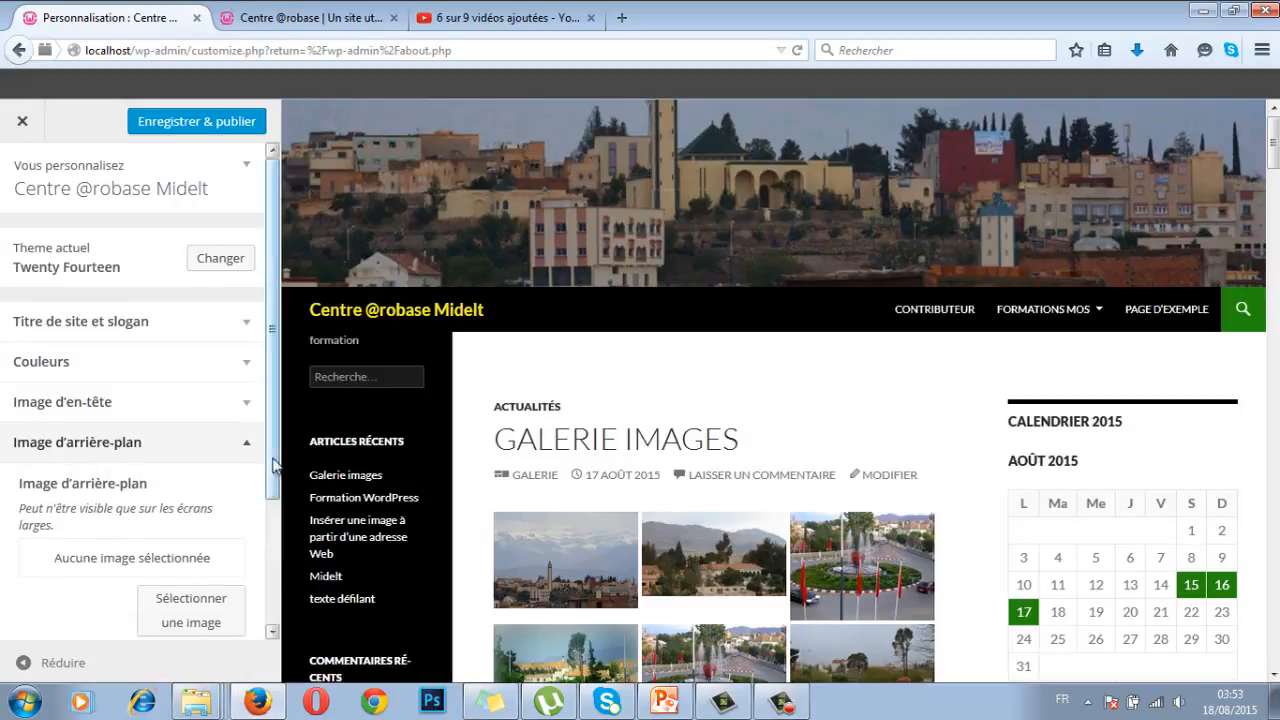
pyautogui.scroll(-3, 145, 455)
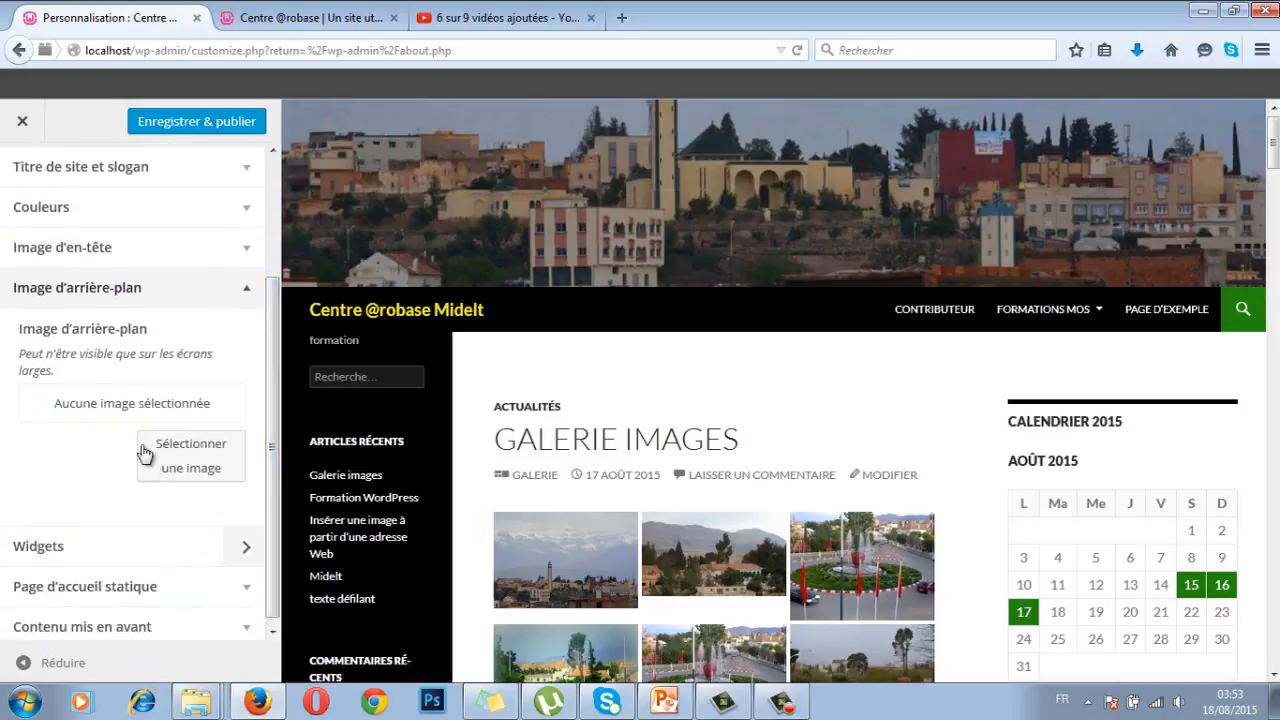
pyautogui.click(190, 458)
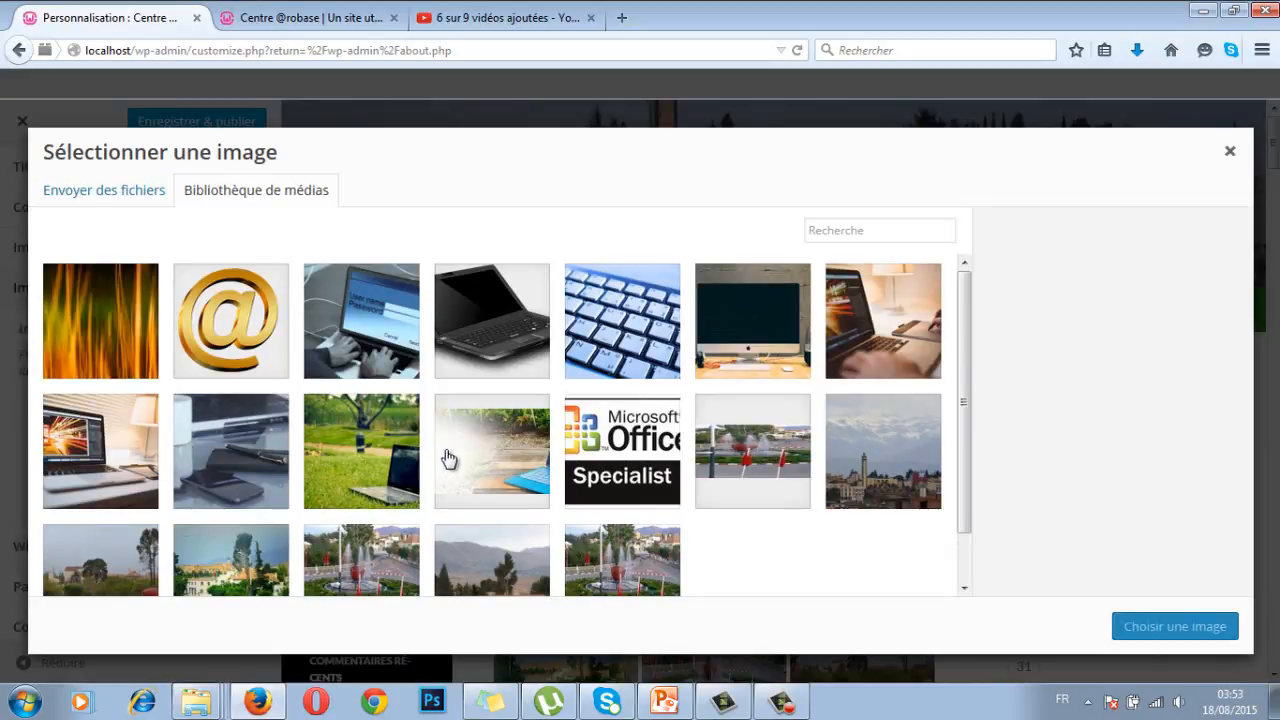
pyautogui.click(103, 333)
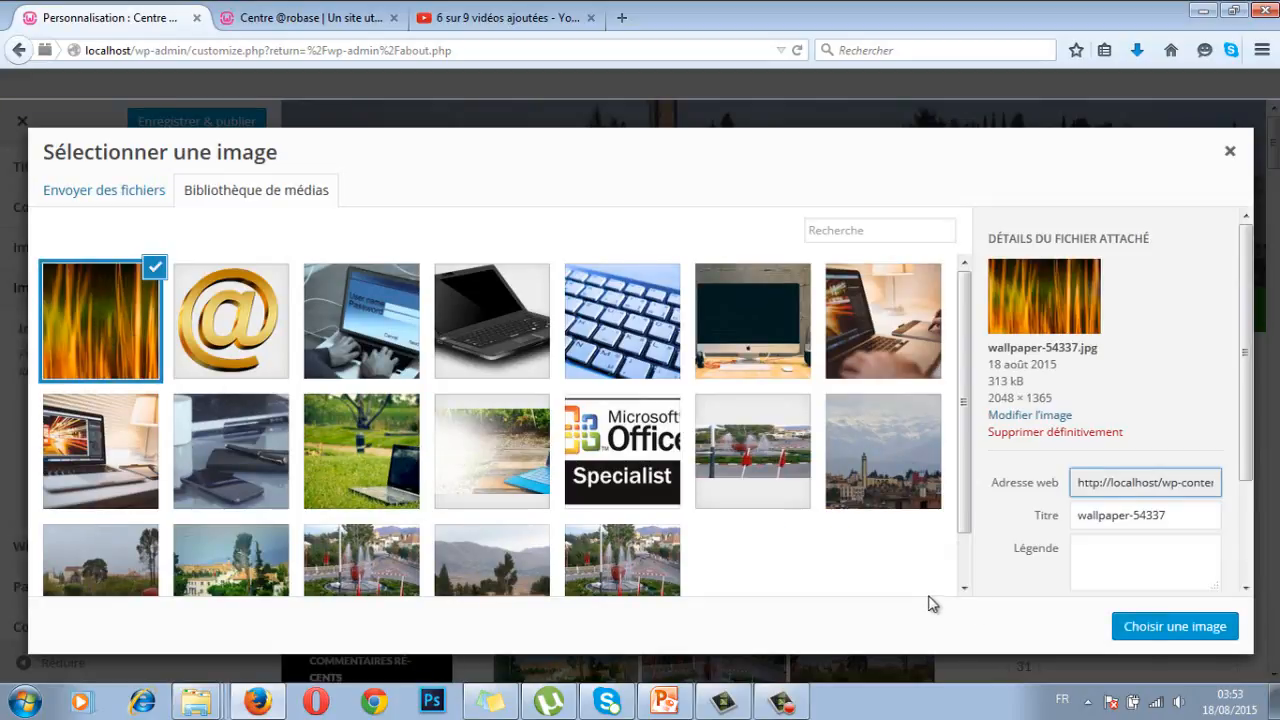
pyautogui.click(1134, 624)
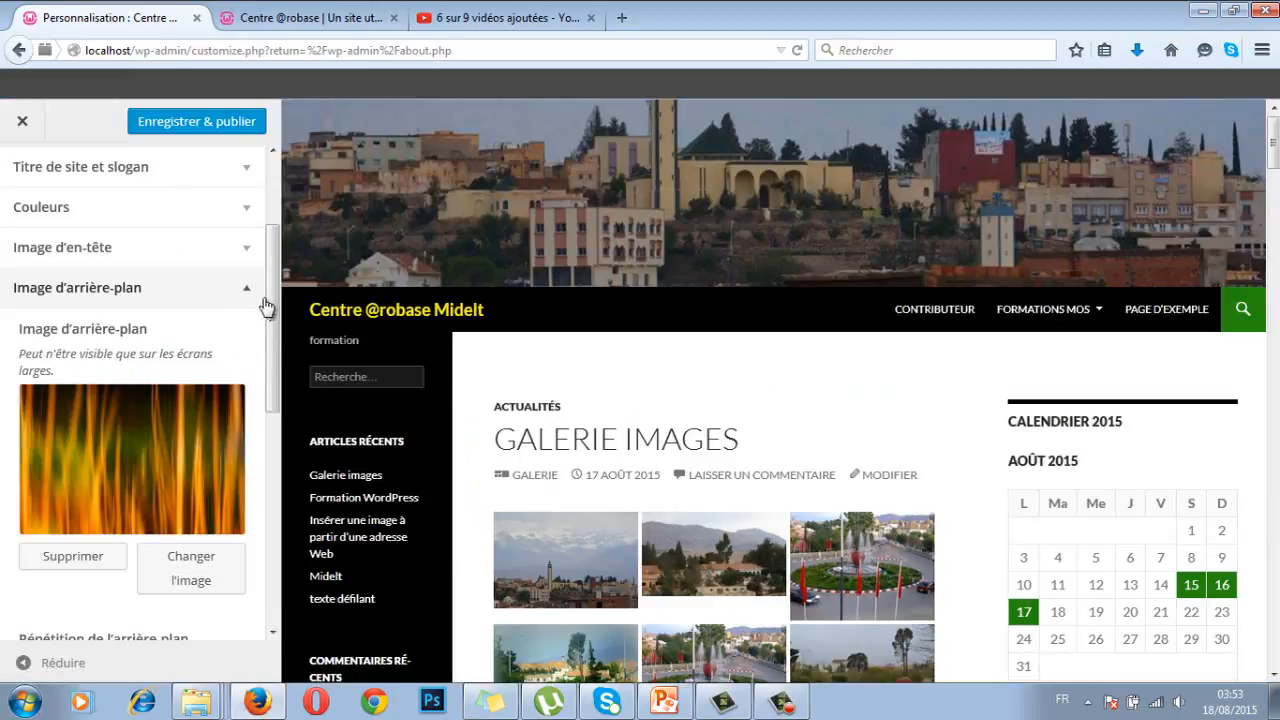
pyautogui.moveTo(273, 309); pyautogui.dragTo(276, 436)
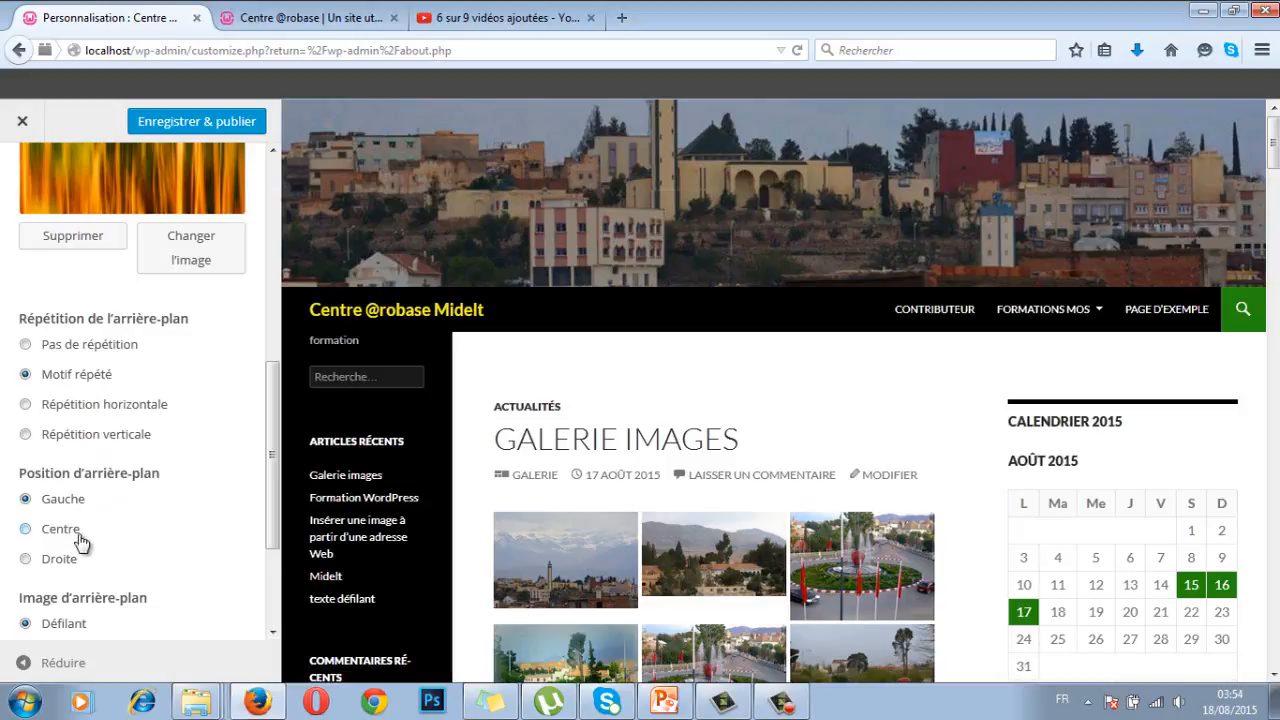
# - Review the background image's repetition, position and scrolling options, and collapse the background image settings
pyautogui.scroll(-3, 120, 500)
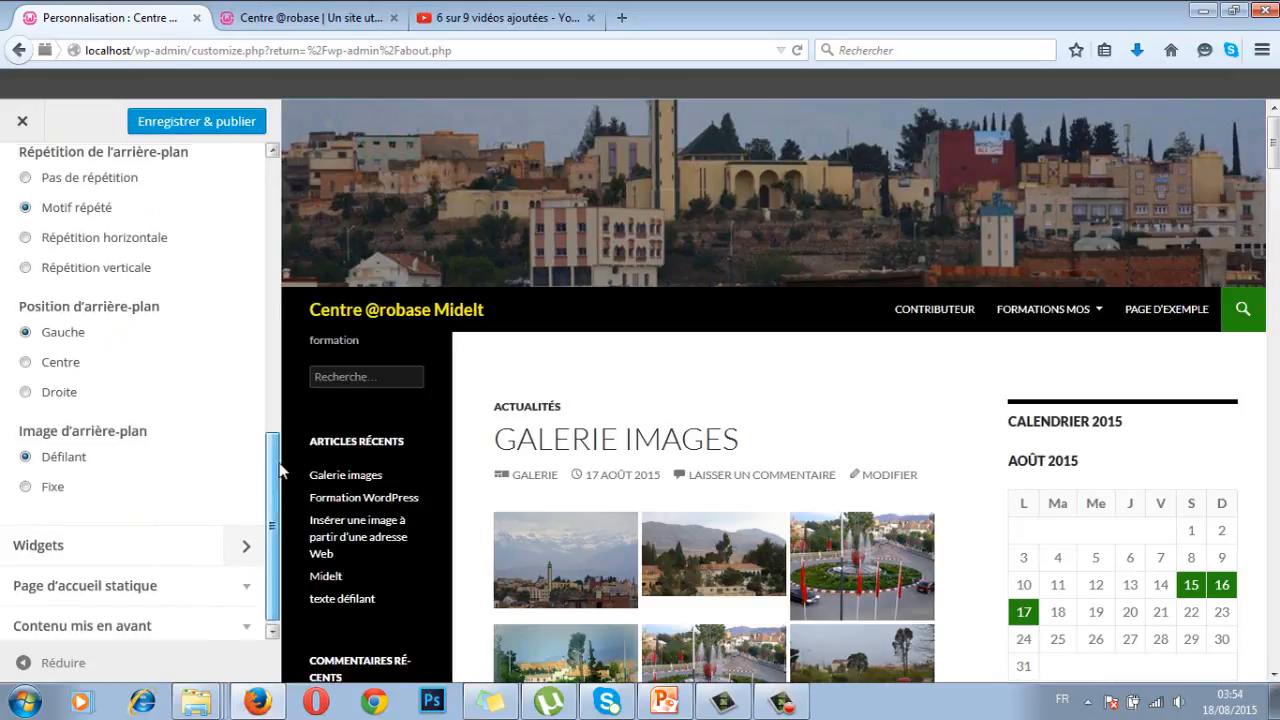
pyautogui.moveTo(272, 490); pyautogui.dragTo(251, 280)
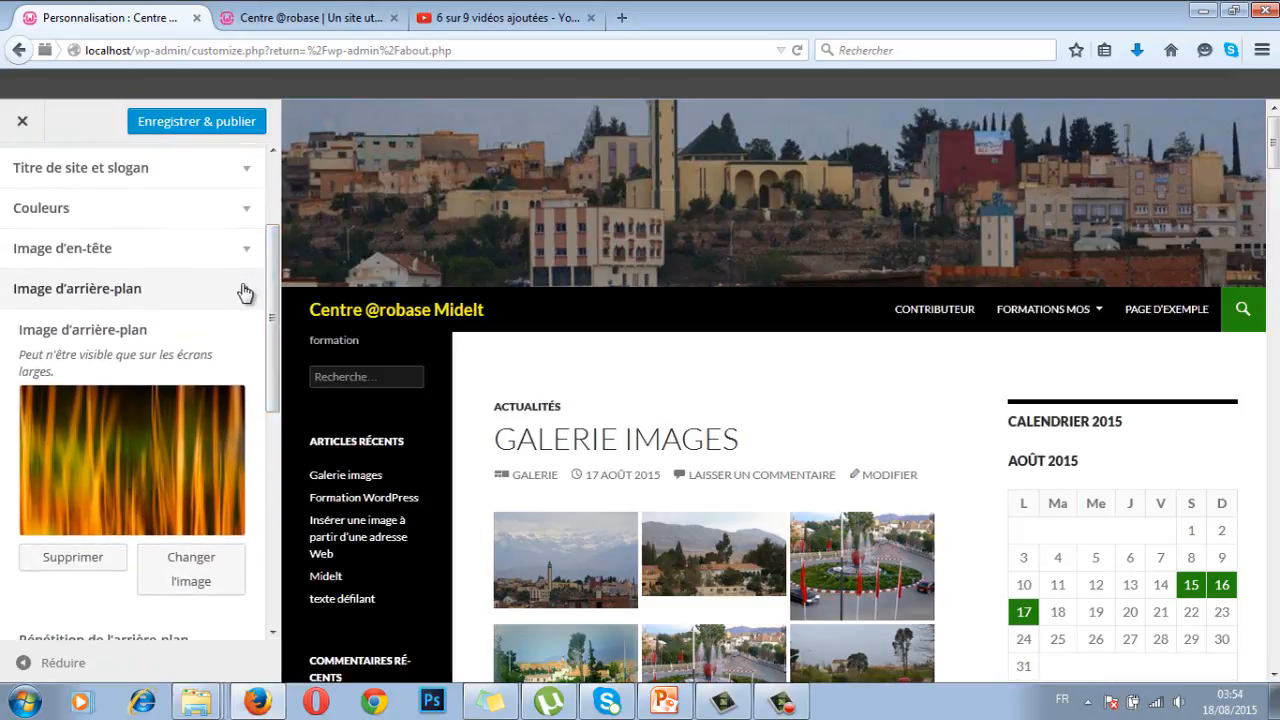
pyautogui.click(250, 290)
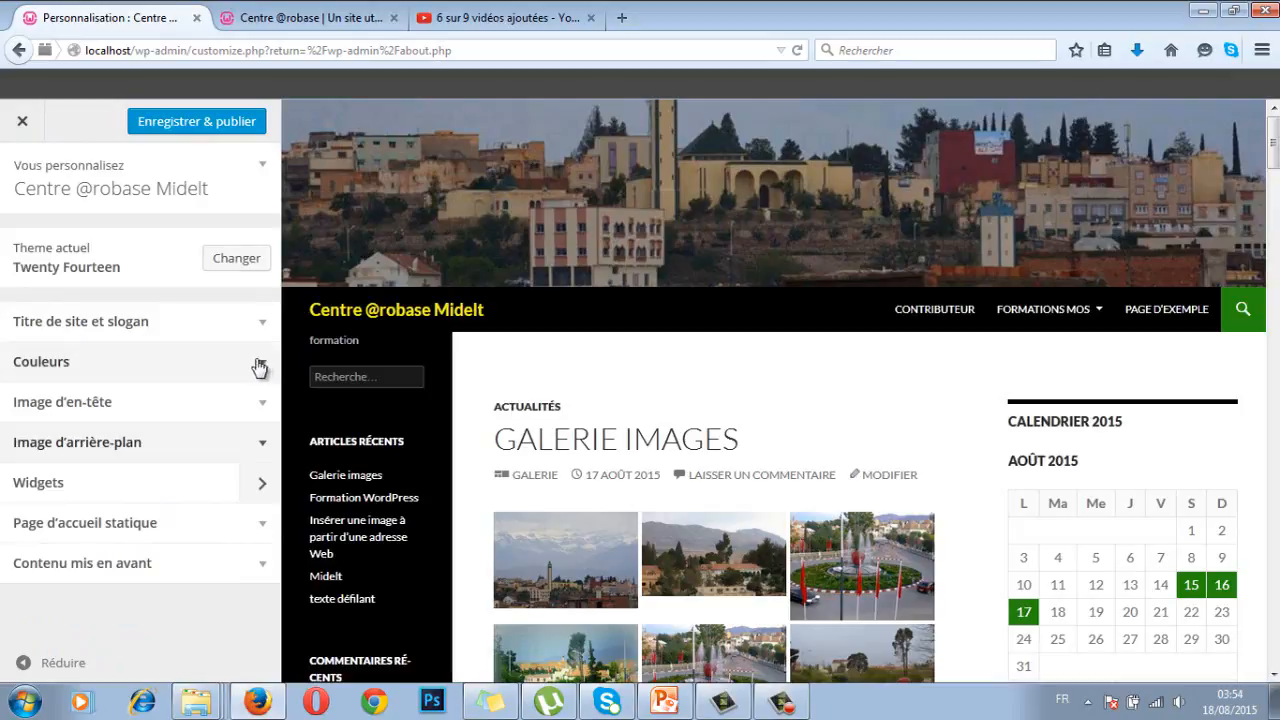
# - Examine the theme's widget areas and where their widgets appear along the previewed page, and return to the main customization options
pyautogui.click(262, 484)
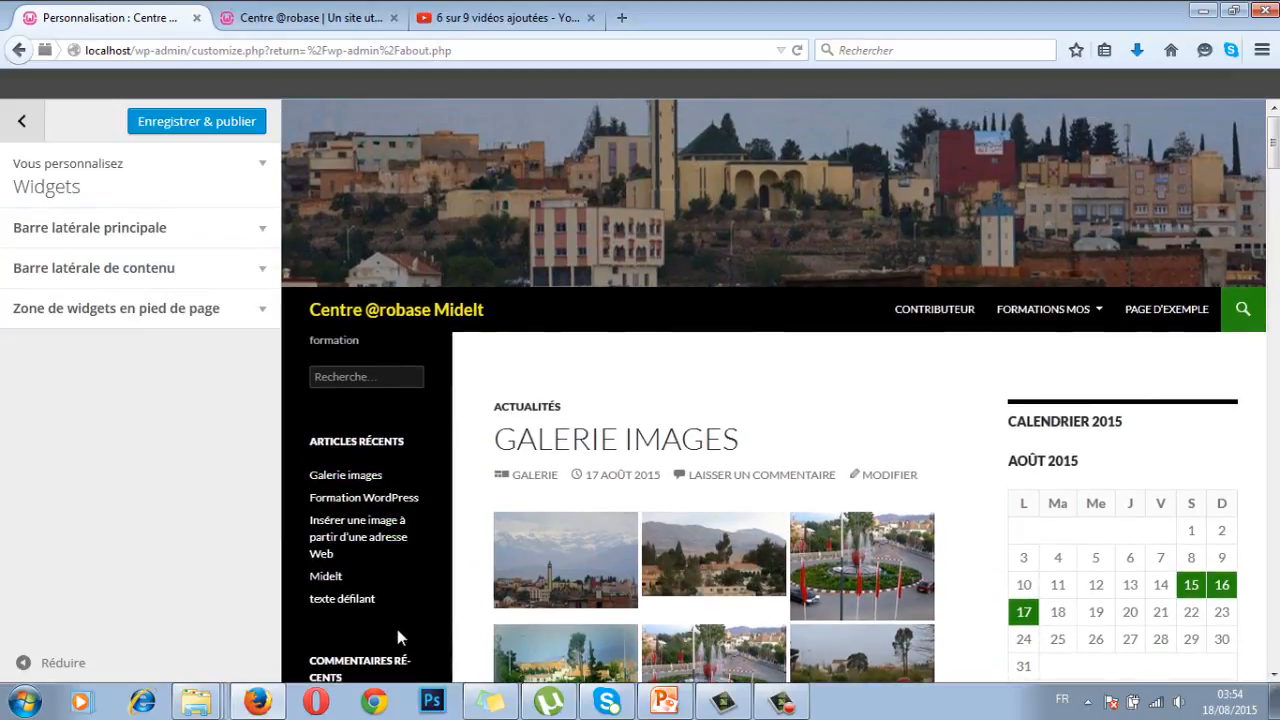
pyautogui.scroll(-5, 388, 600)
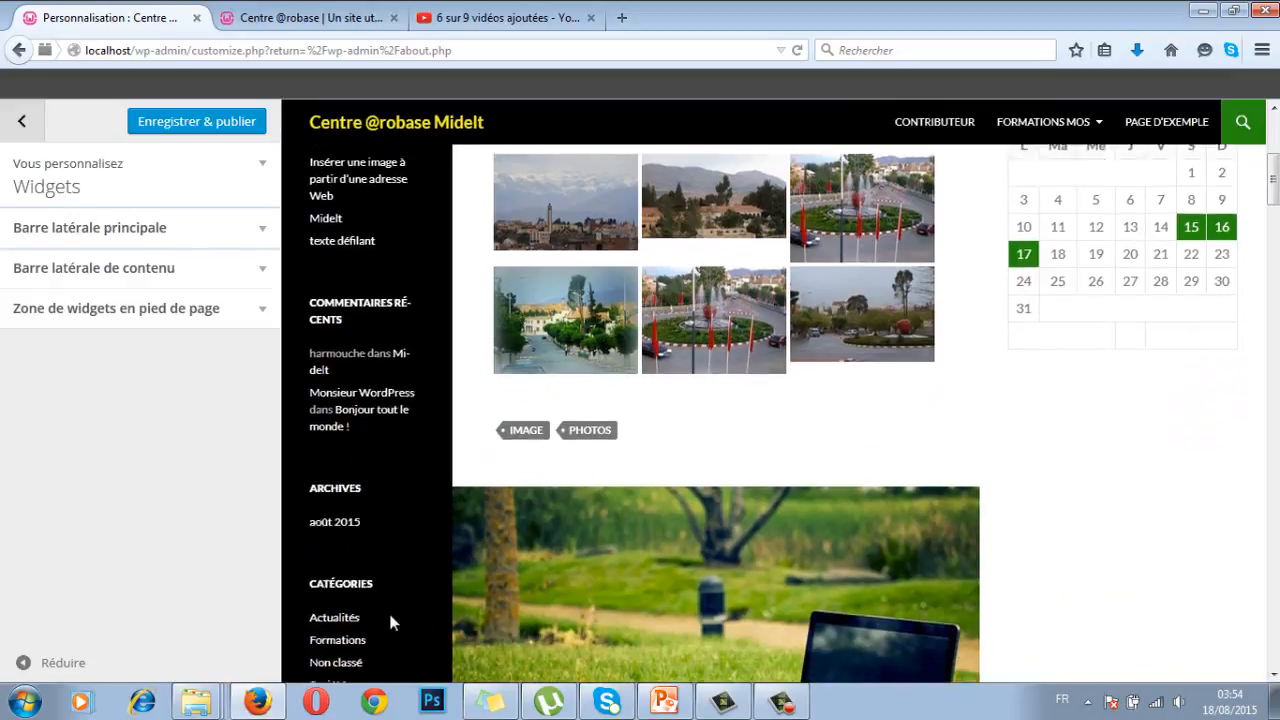
pyautogui.scroll(5, 390, 477)
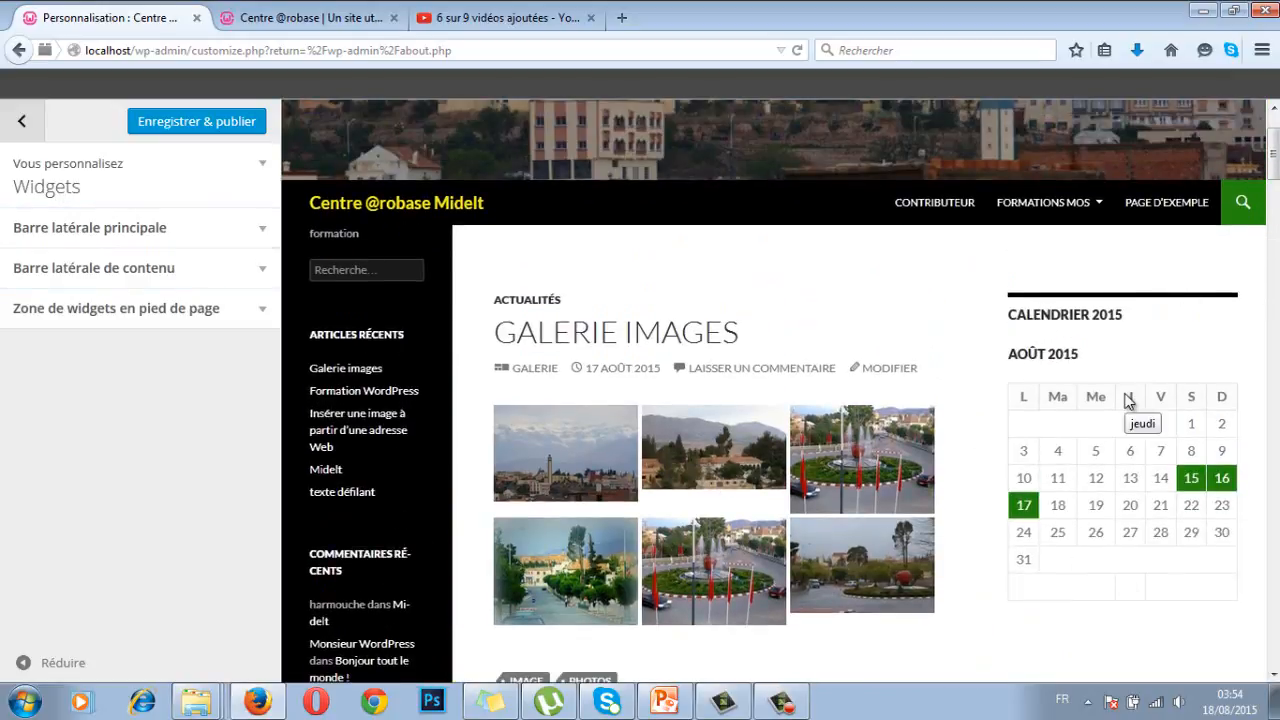
pyautogui.scroll(-3, 1125, 408)
pyautogui.scroll(-10, 1125, 410)
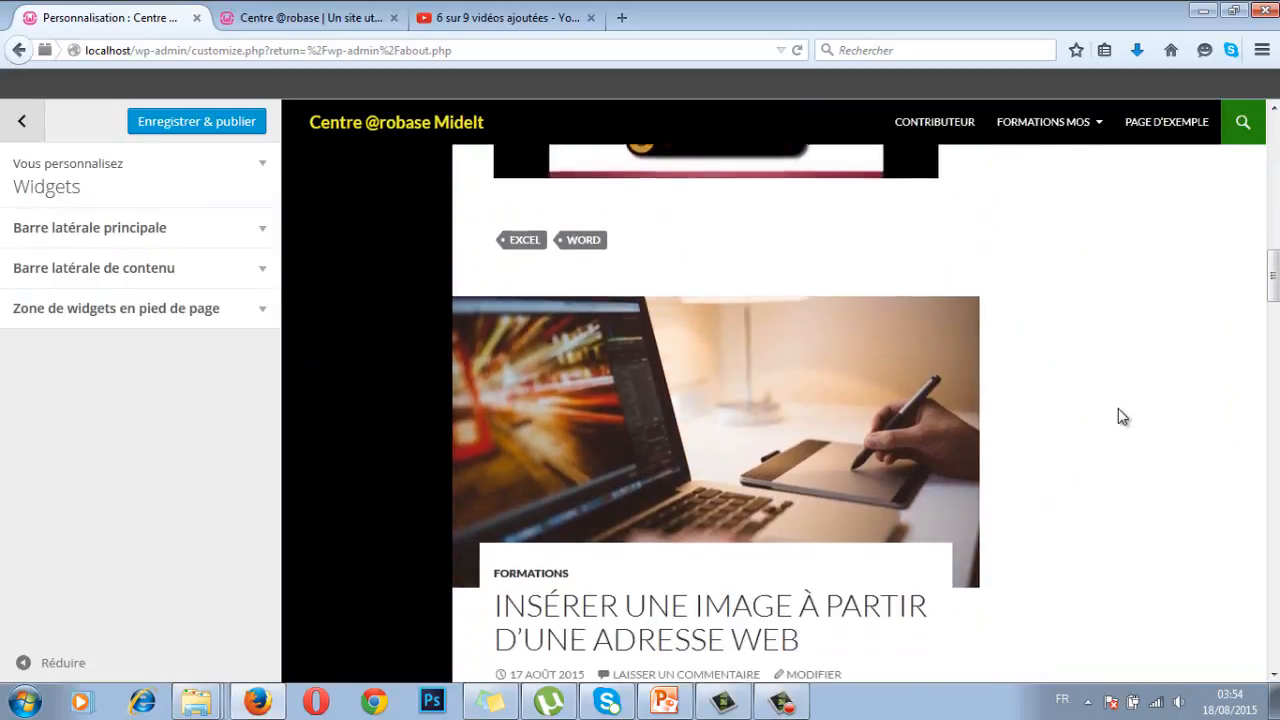
pyautogui.scroll(-15, 1117, 407)
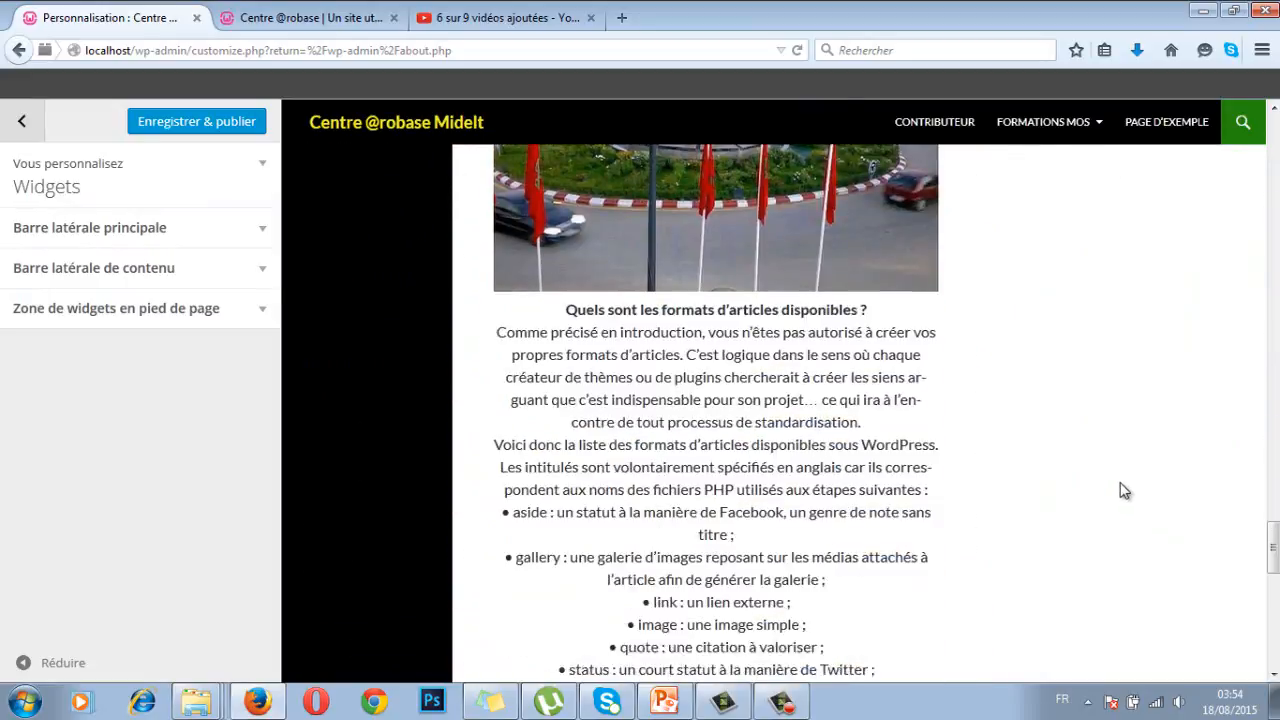
pyautogui.scroll(-2, 1128, 504)
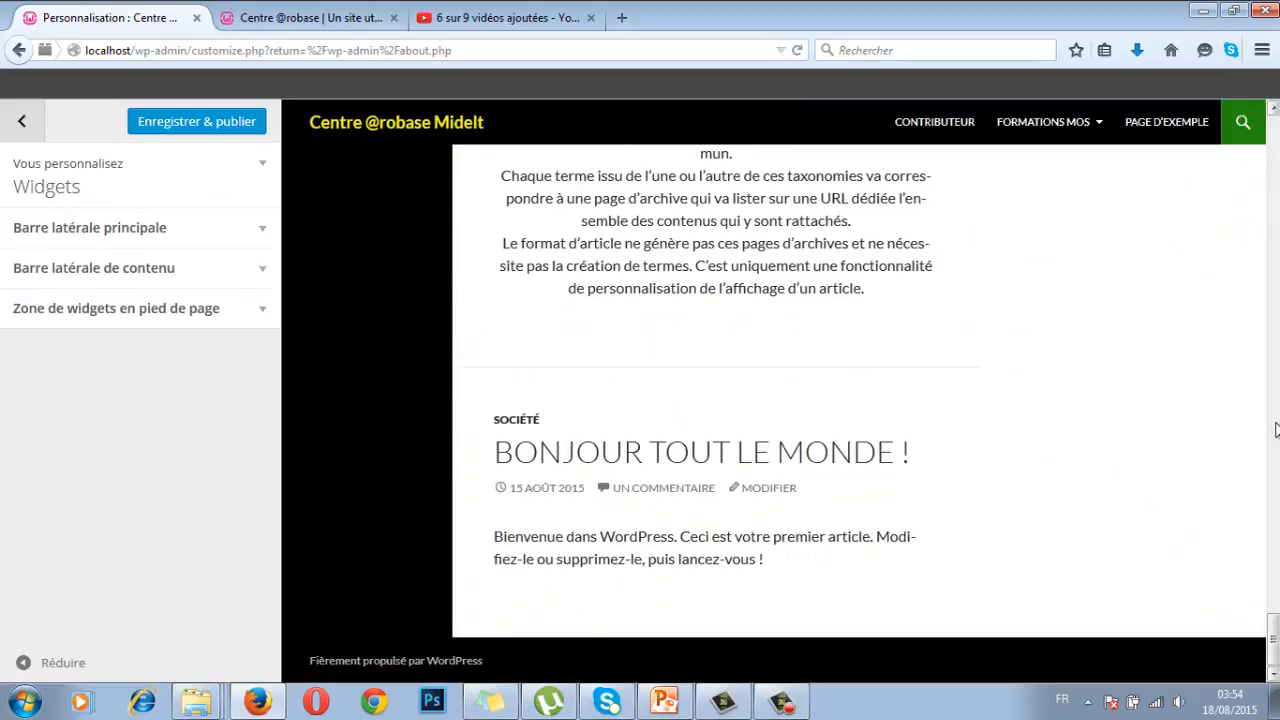
pyautogui.scroll(12, 860, 515)
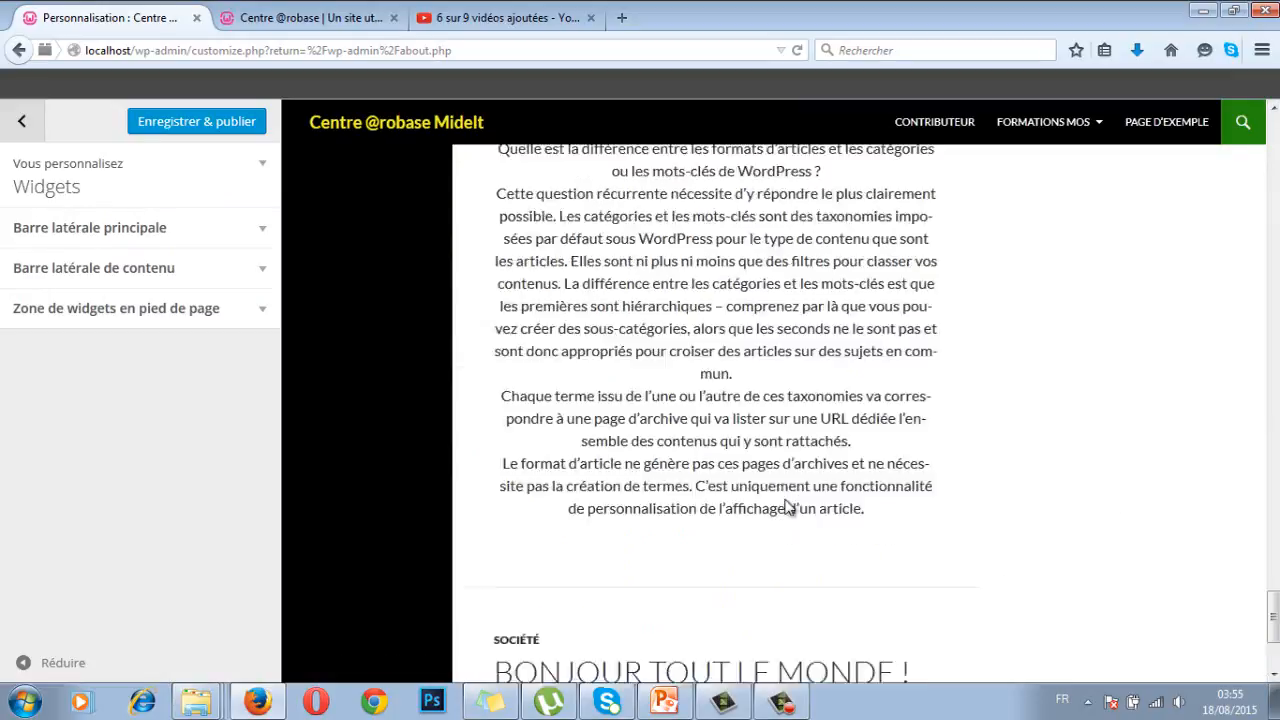
pyautogui.scroll(15, 780, 486)
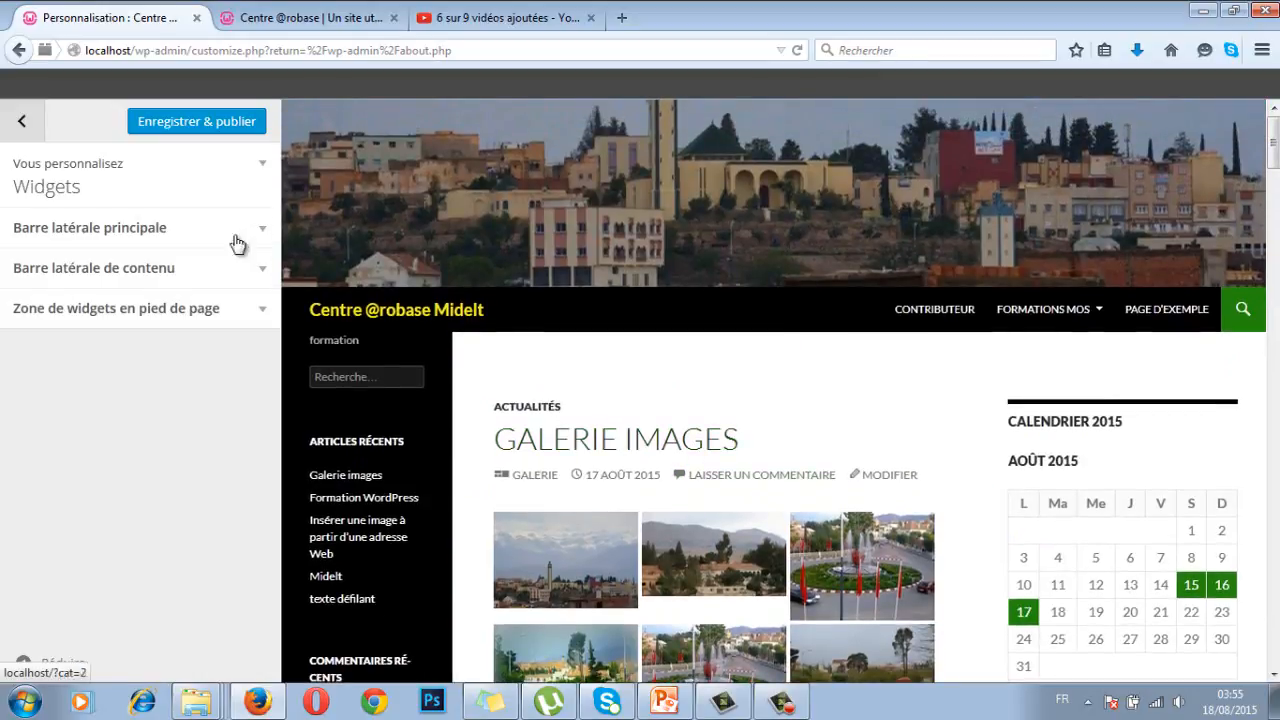
pyautogui.click(23, 122)
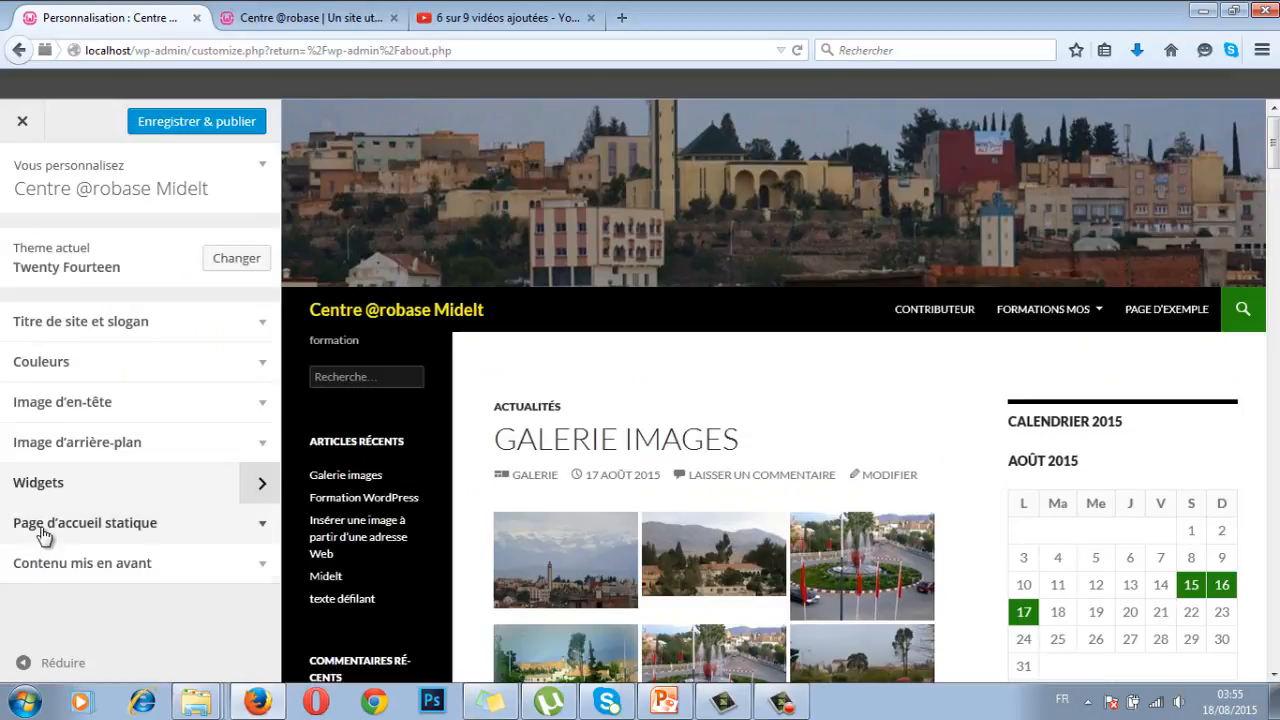
# - Make the site's front page a static page, using Formations MOS as the home page
pyautogui.click(258, 527)
pyautogui.scroll(-2, 200, 540)
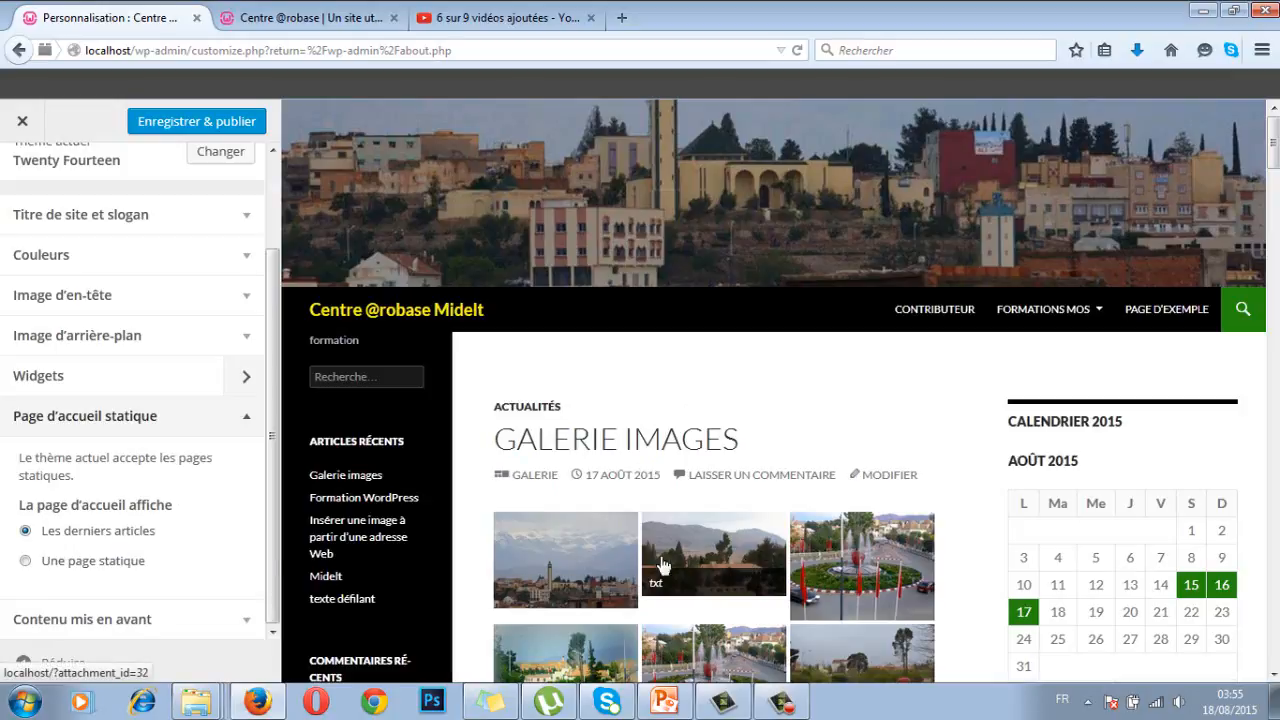
pyautogui.click(27, 562)
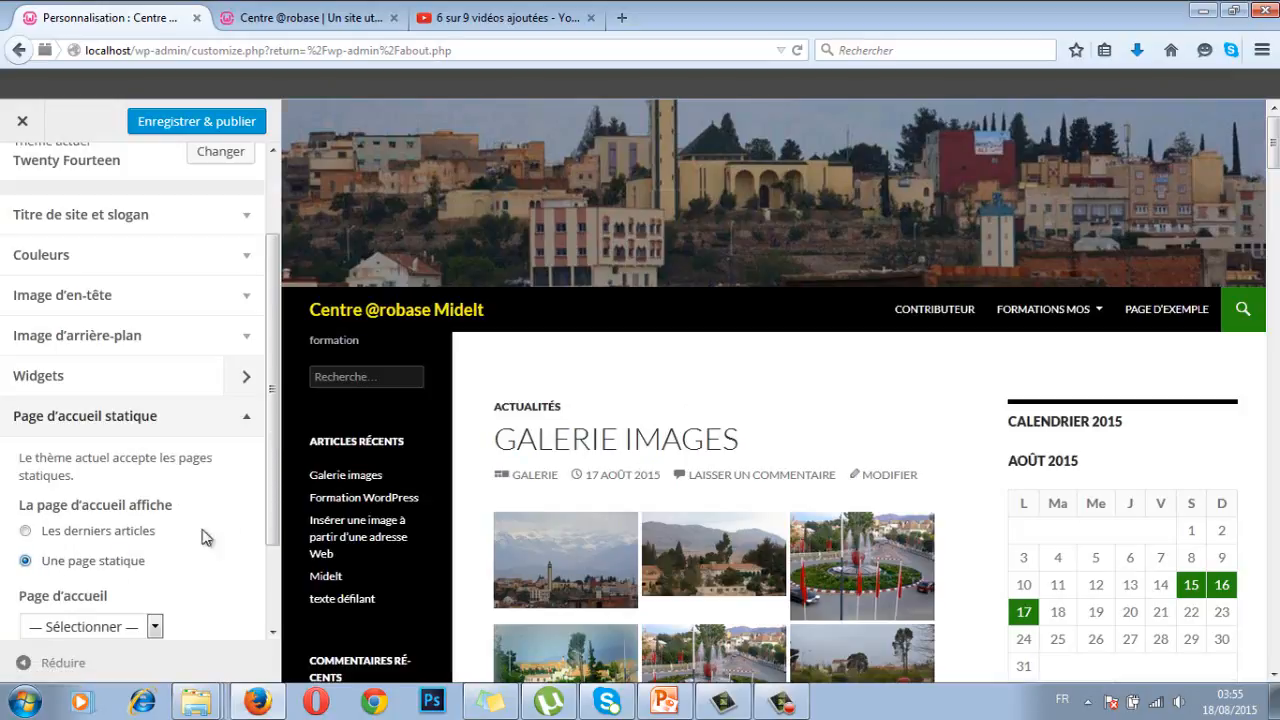
pyautogui.moveTo(271, 457); pyautogui.dragTo(266, 551)
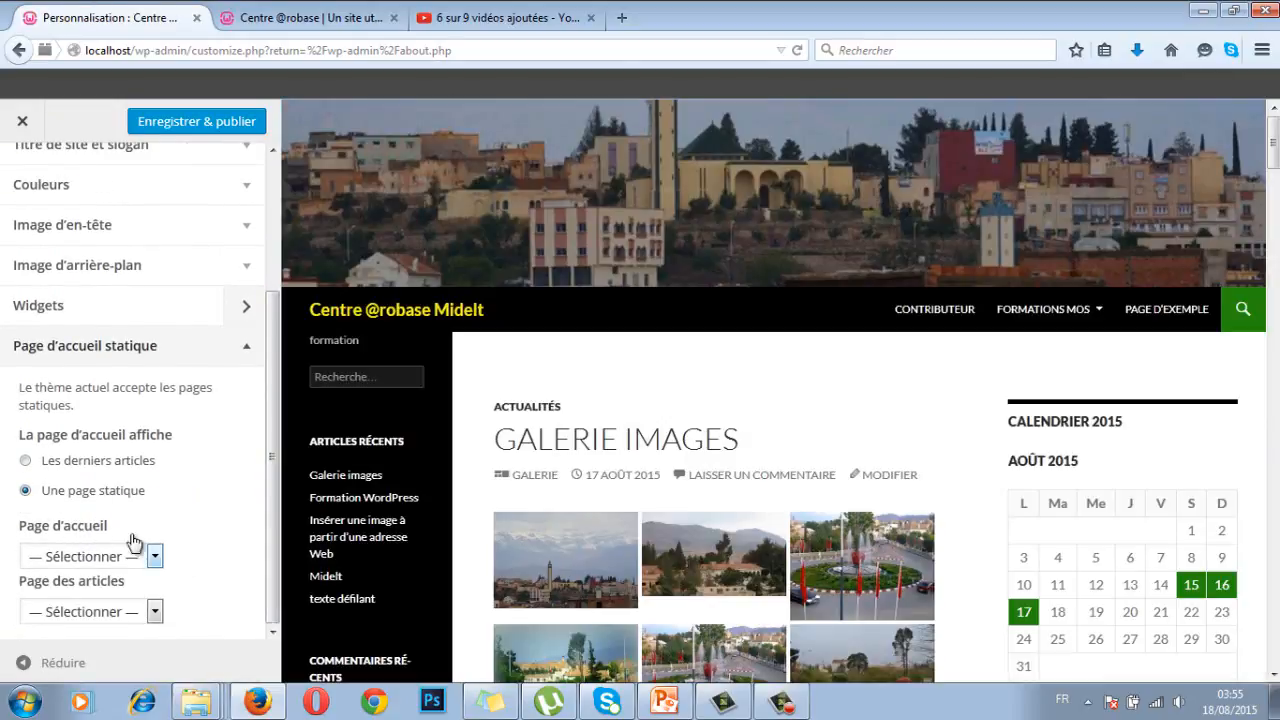
pyautogui.click(125, 556)
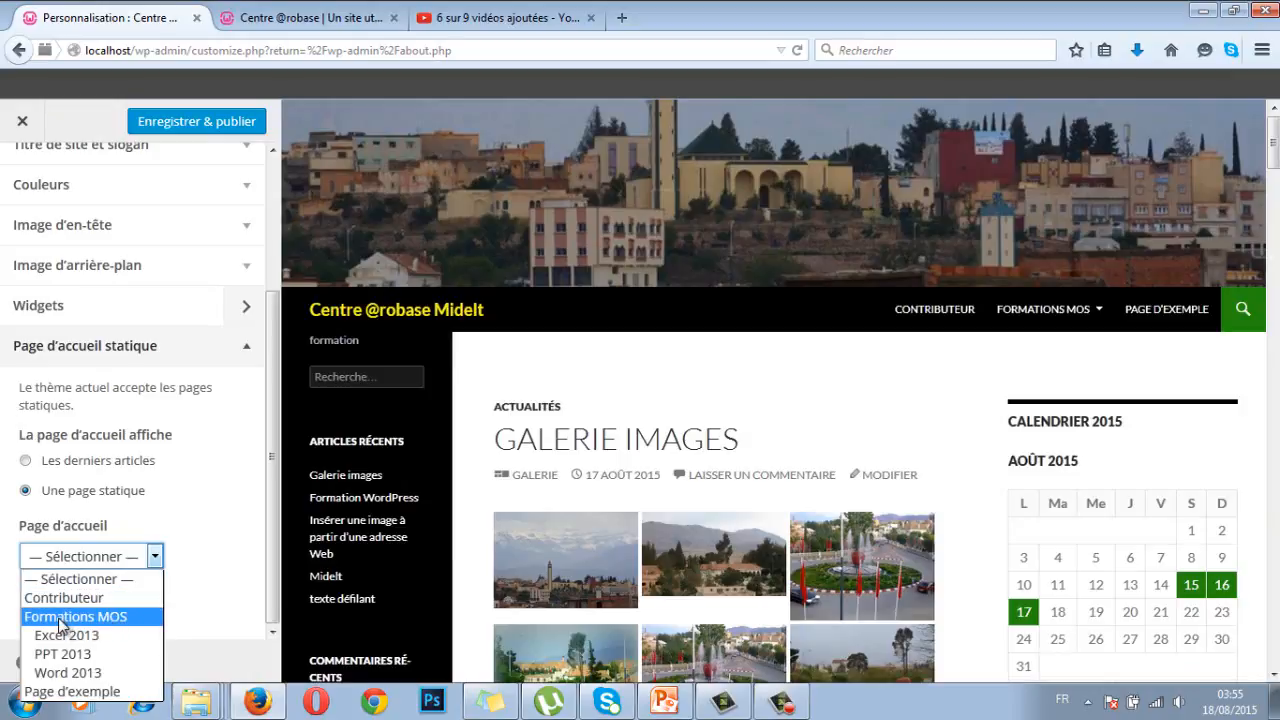
pyautogui.click(100, 621)
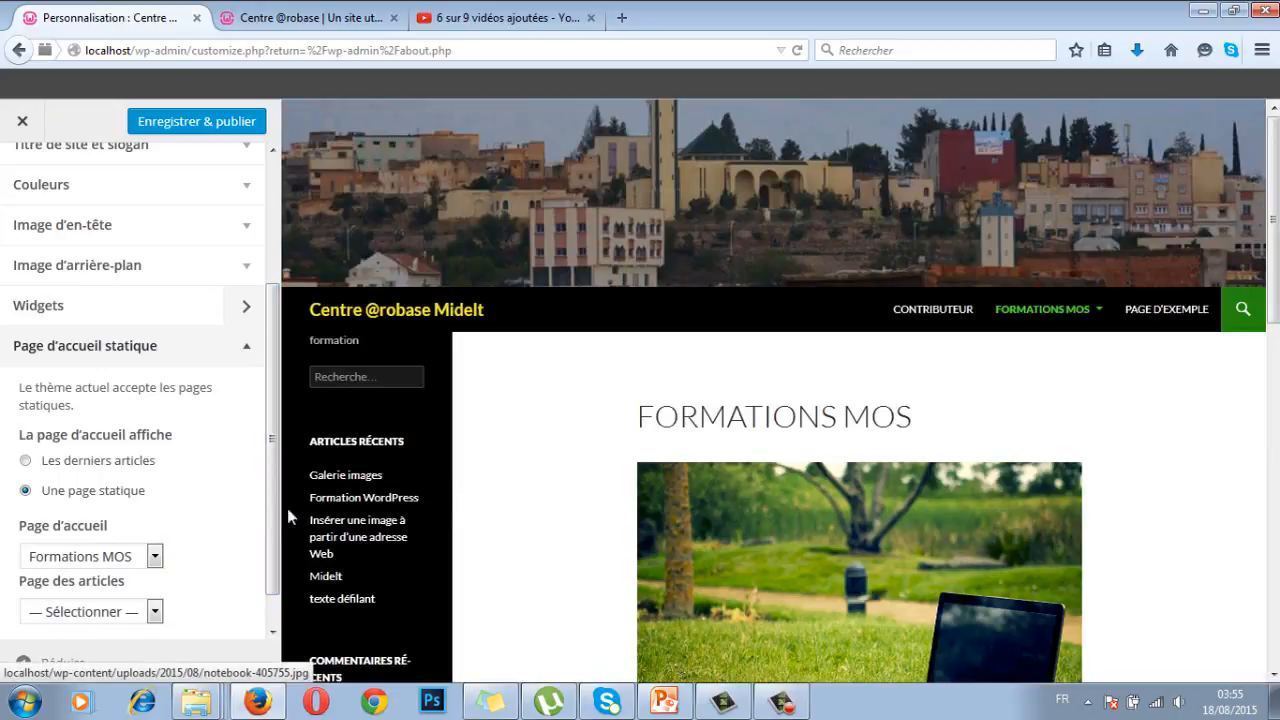
# - Set the posts page to Page d'exemple in the static front page settings
pyautogui.scroll(-1, 279, 566)
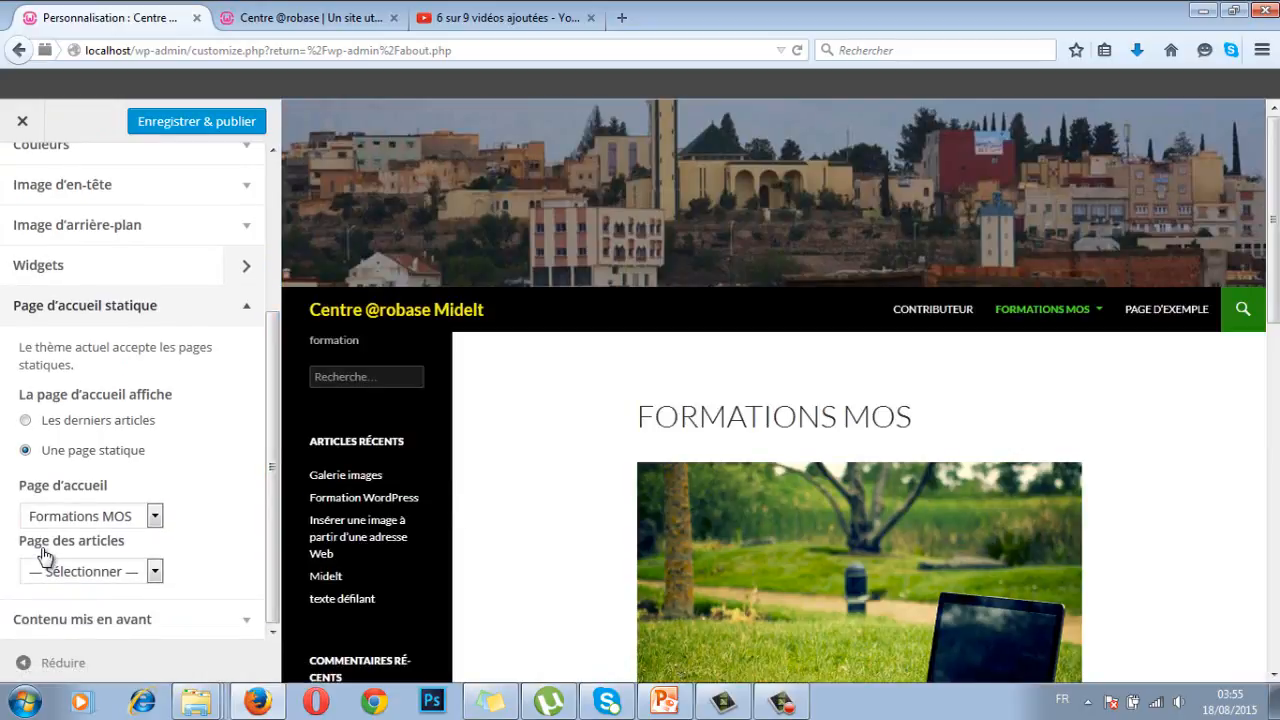
pyautogui.click(114, 576)
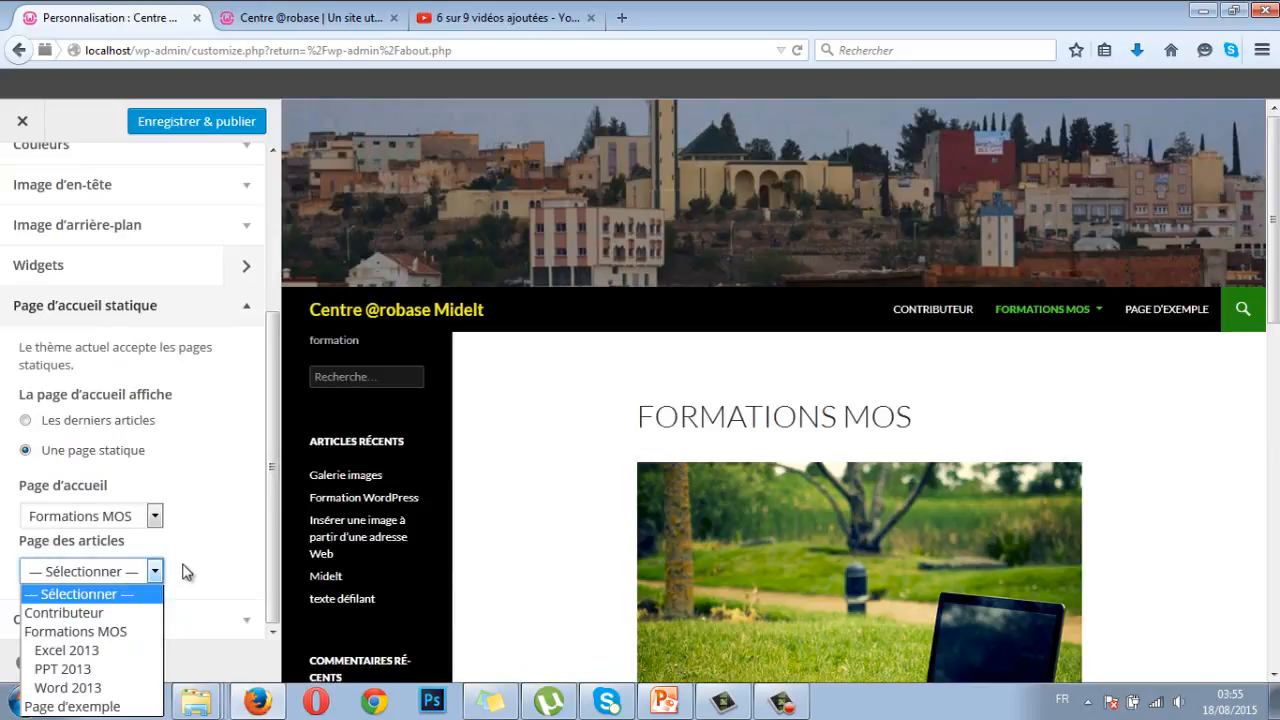
pyautogui.click(75, 706)
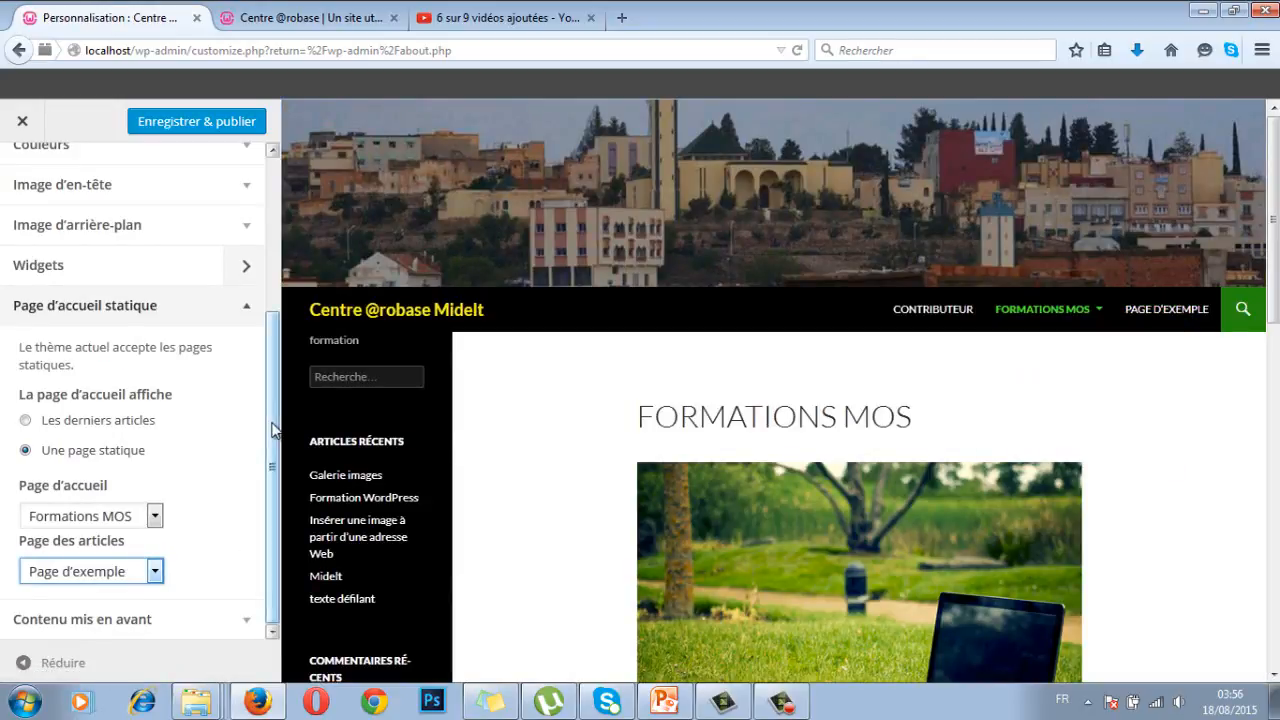
# - Expand the featured content settings and copy the tag name mis-en-avant
pyautogui.moveTo(272, 424); pyautogui.dragTo(269, 480)
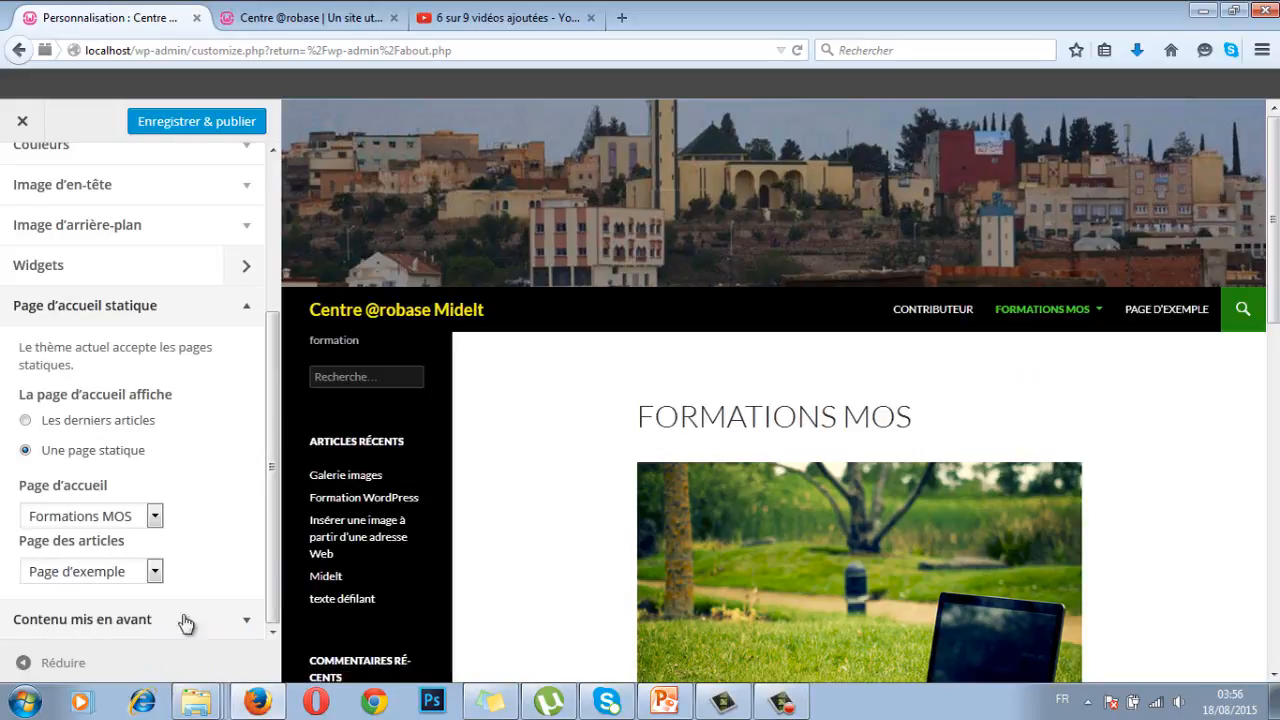
pyautogui.click(242, 619)
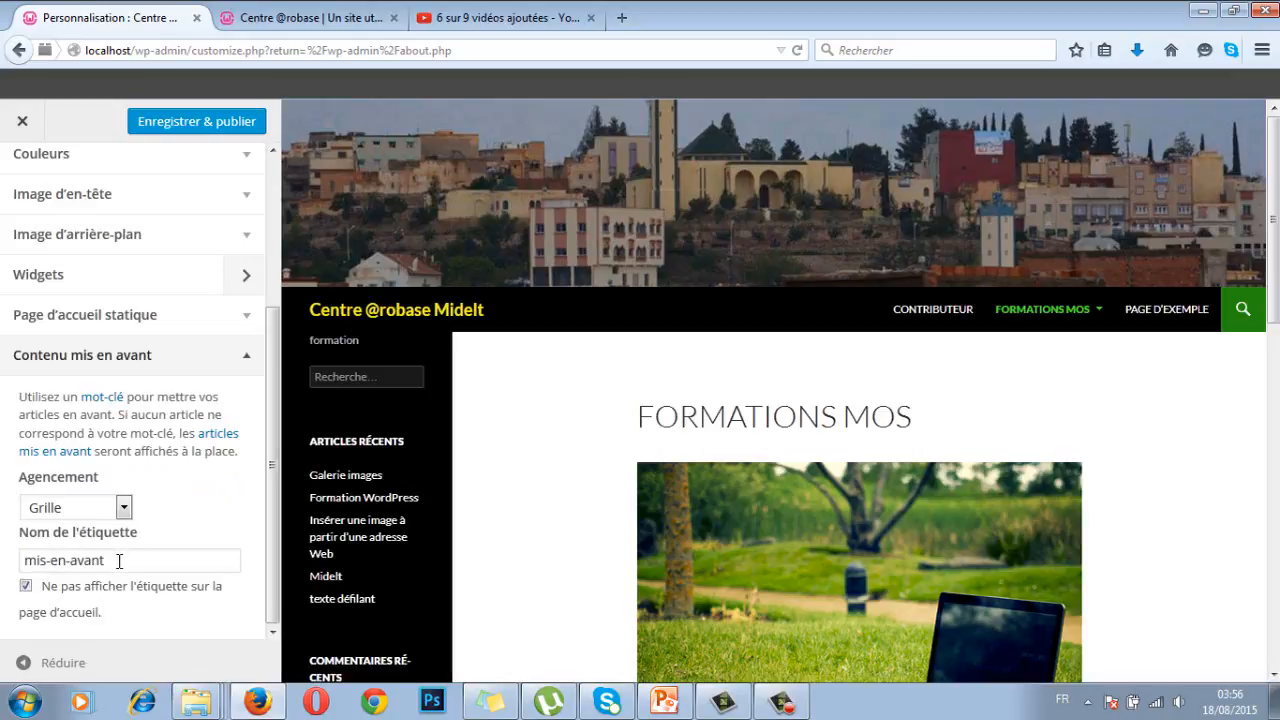
pyautogui.moveTo(128, 562); pyautogui.dragTo(26, 560)
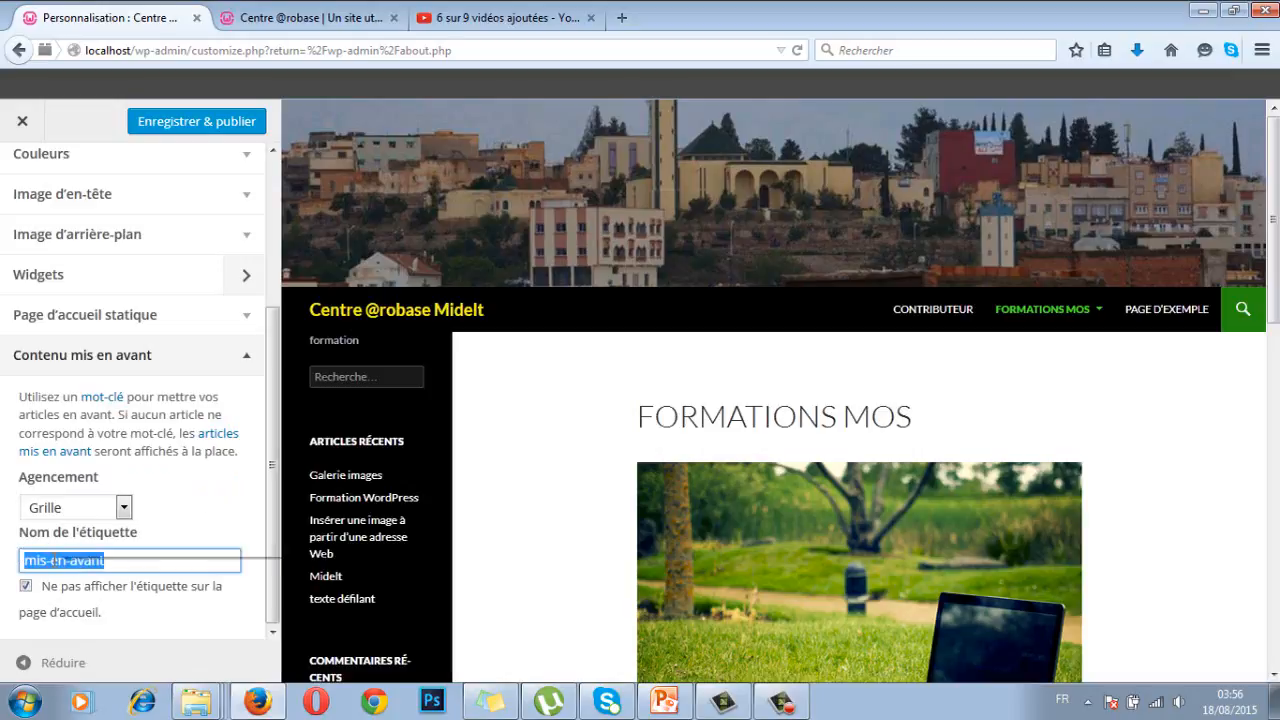
pyautogui.rightClick(55, 558)
pyautogui.click(104, 384)
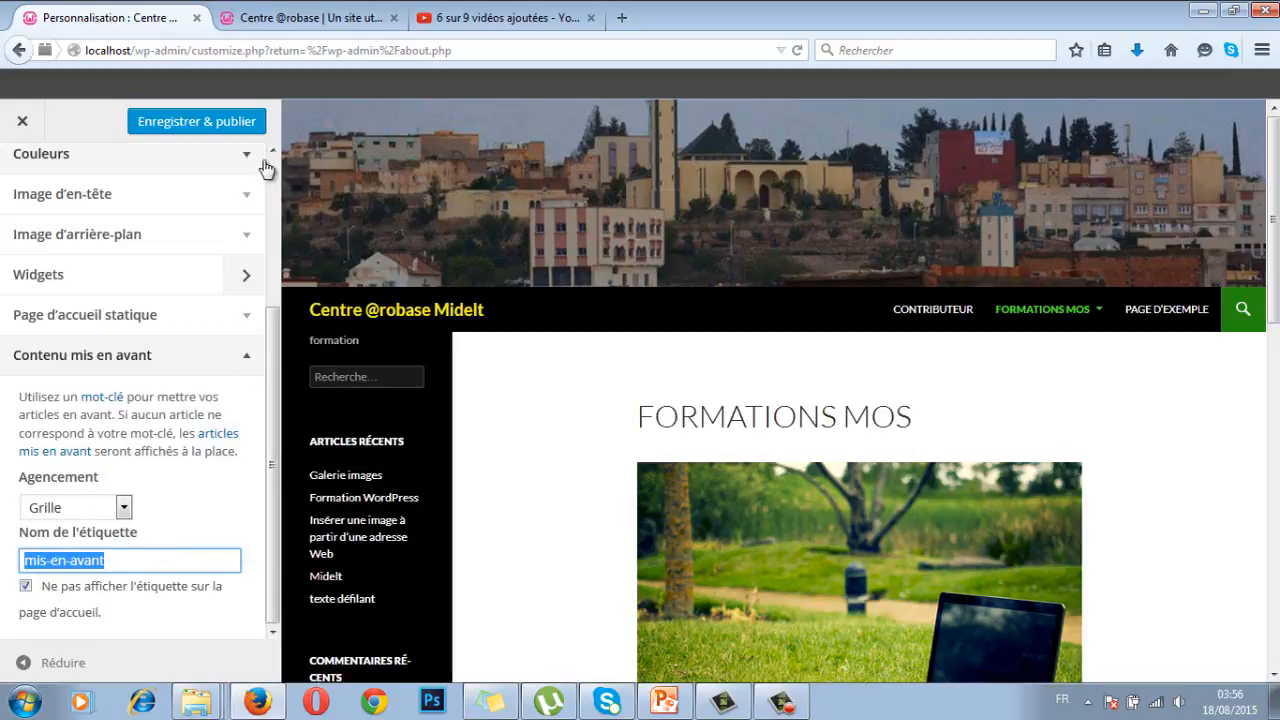
# - Switch to the site already open in the browser and bring up the list of all articles in its administration area
pyautogui.click(290, 17)
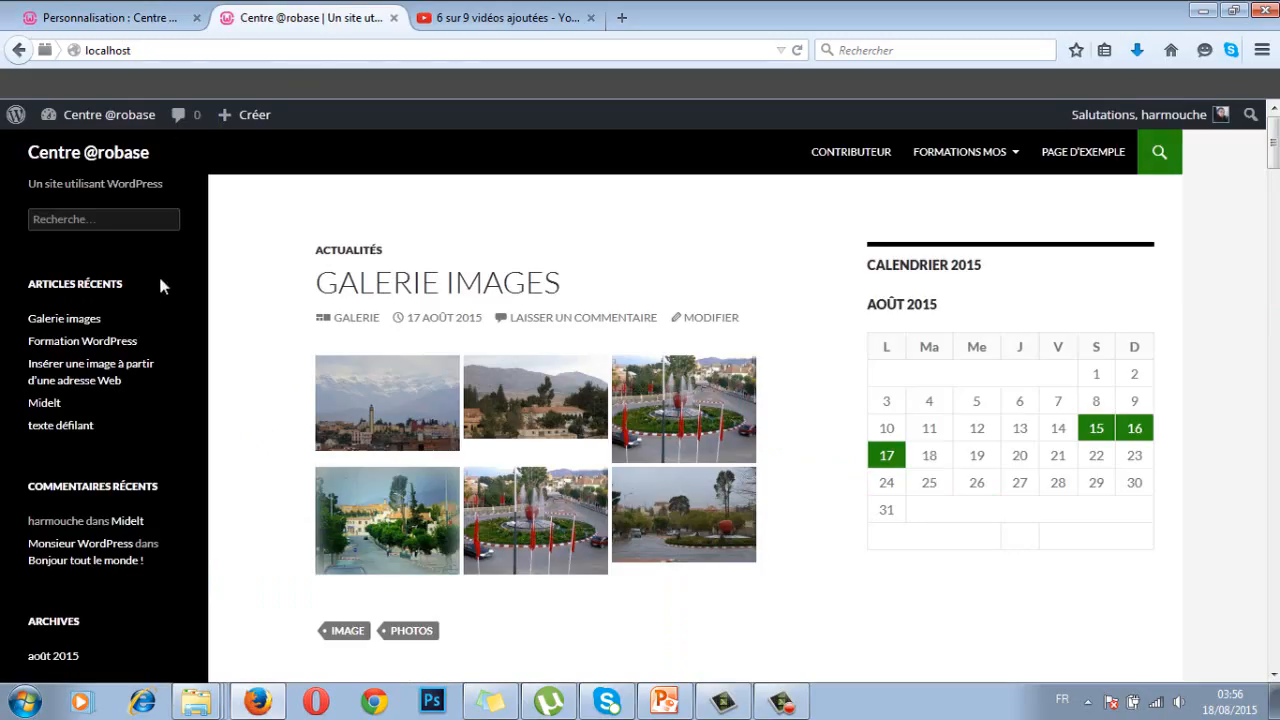
pyautogui.click(16, 115)
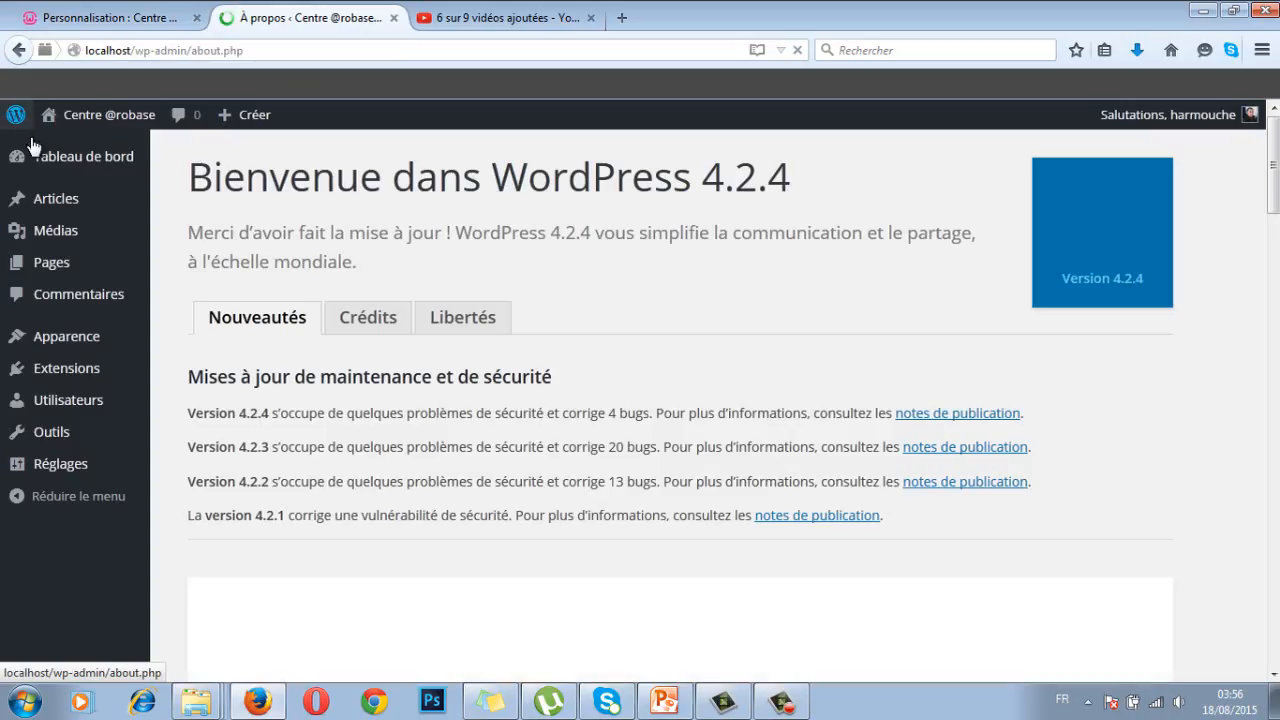
pyautogui.click(52, 199)
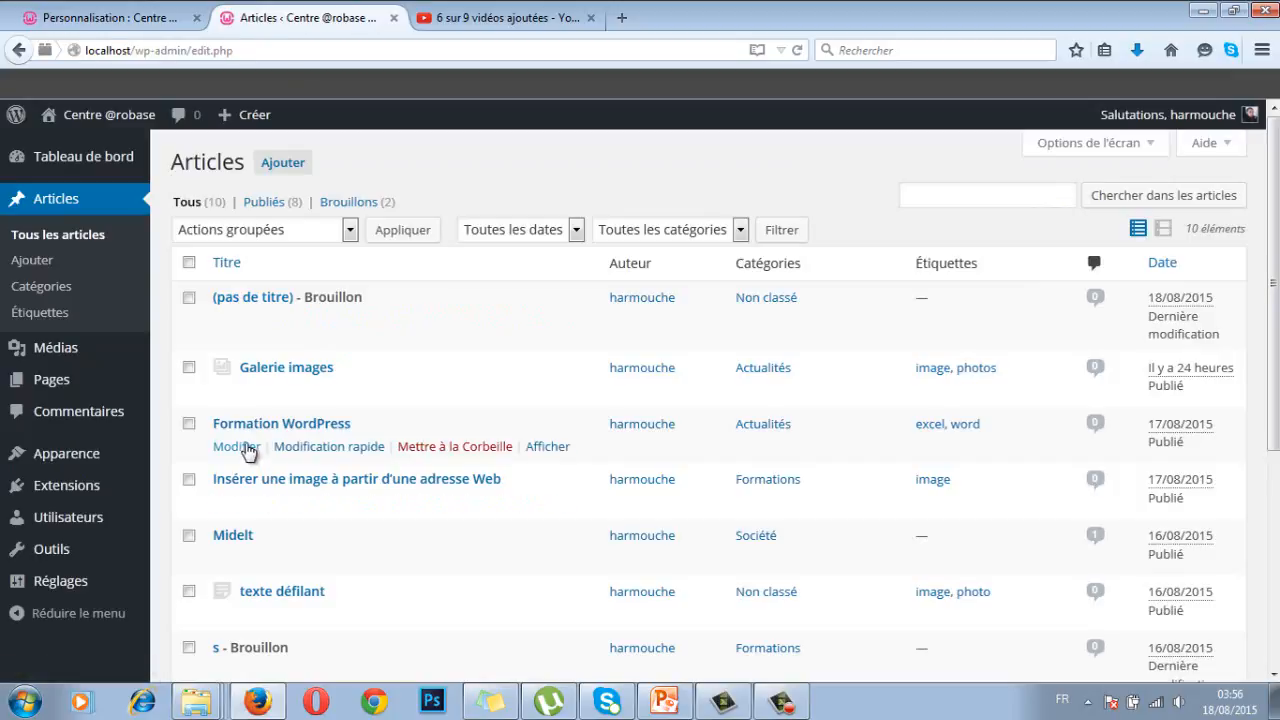
# - Select the articles Formation WordPress, Insérer une image à partir d'une adresse Web and Midelt, and open them for bulk editing
pyautogui.click(245, 430)
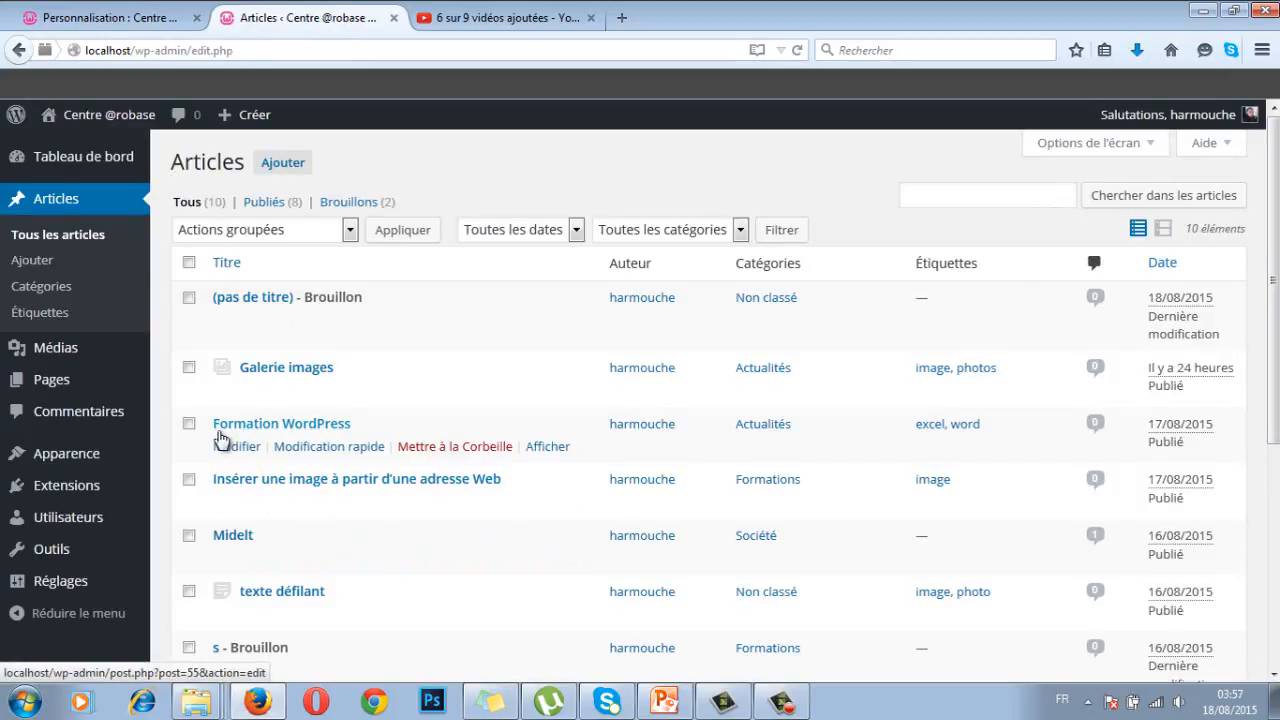
pyautogui.click(189, 424)
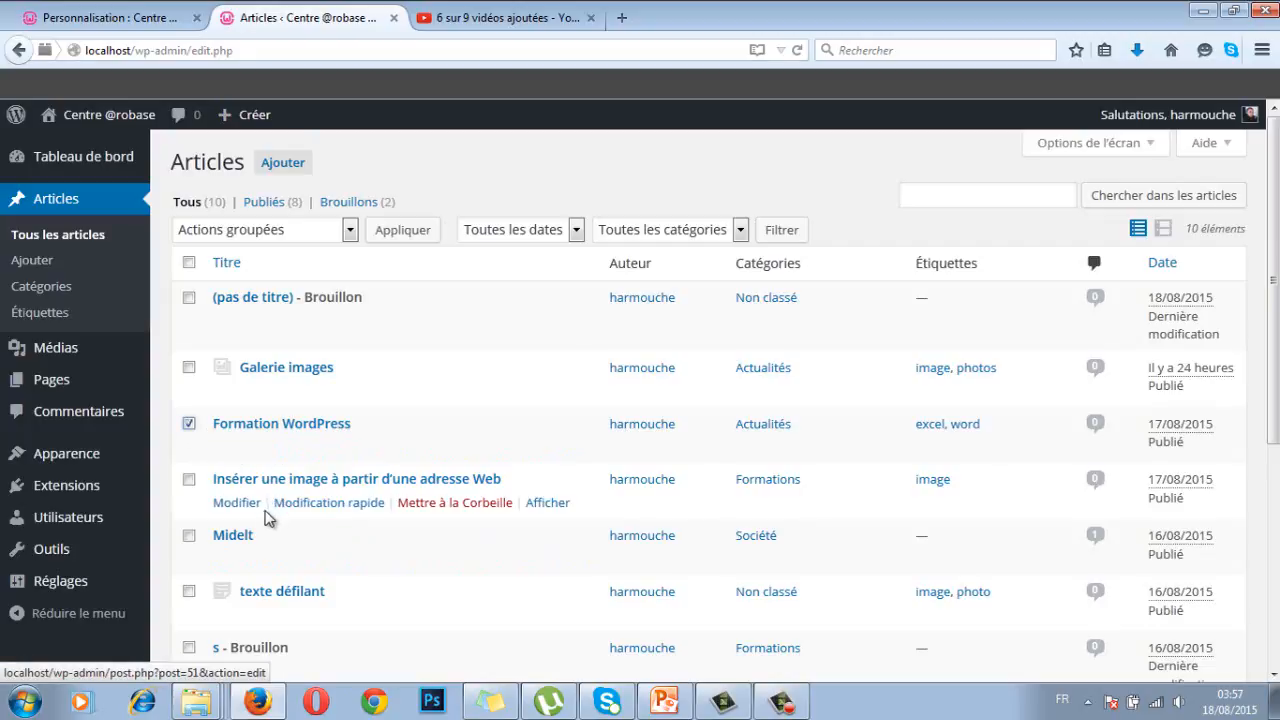
pyautogui.click(189, 480)
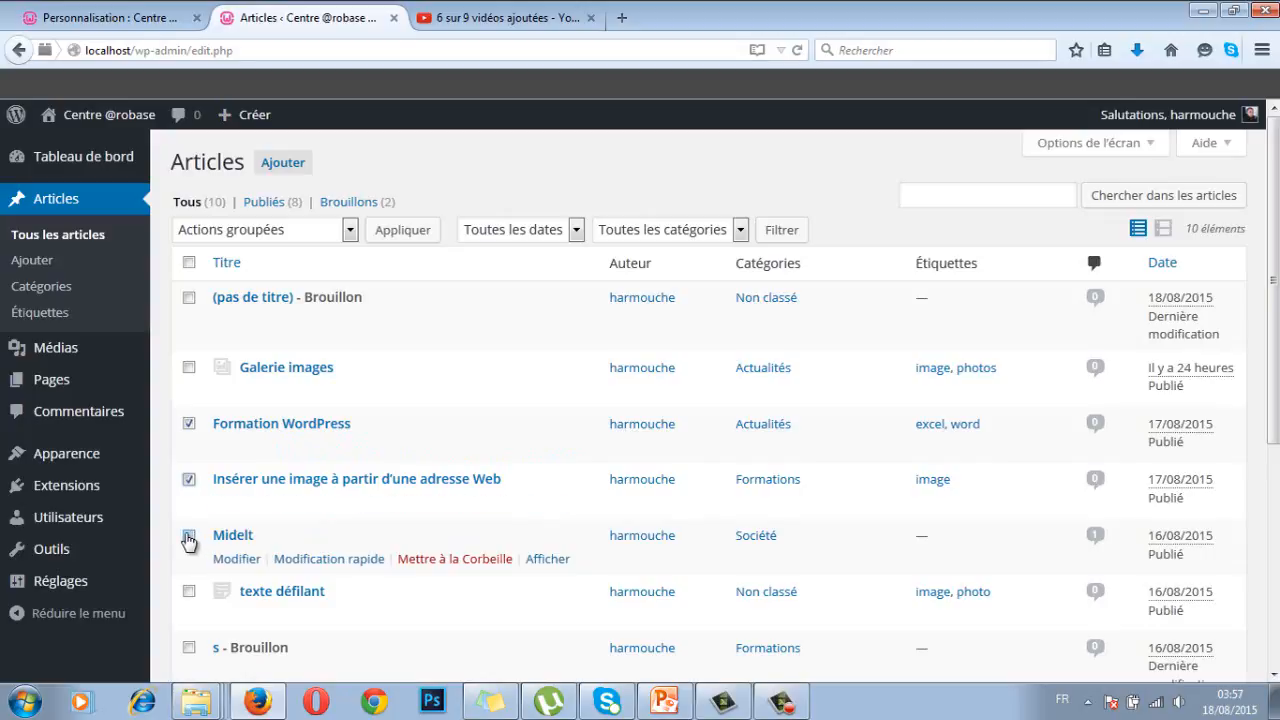
pyautogui.click(189, 537)
pyautogui.click(349, 230)
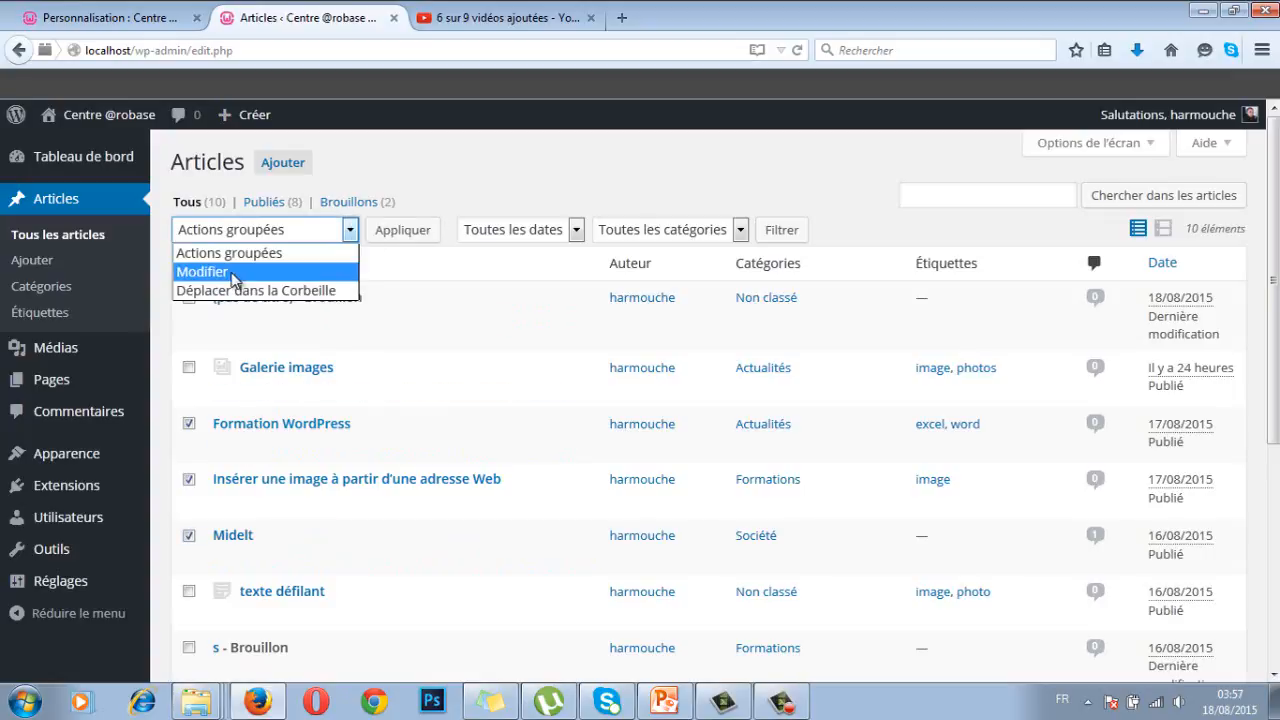
pyautogui.click(218, 274)
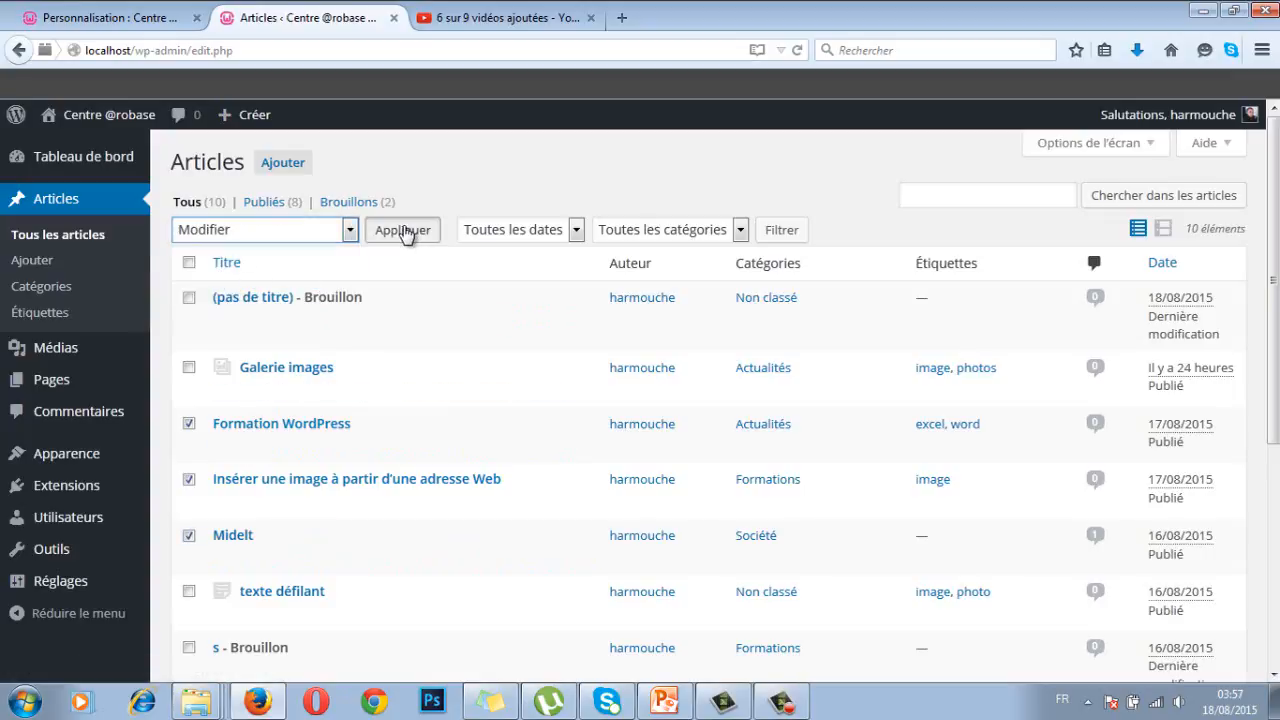
pyautogui.click(405, 231)
# - Add the copied tag mis-en-avant to the three selected articles and update them
pyautogui.click(752, 320)
pyautogui.rightClick(753, 327)
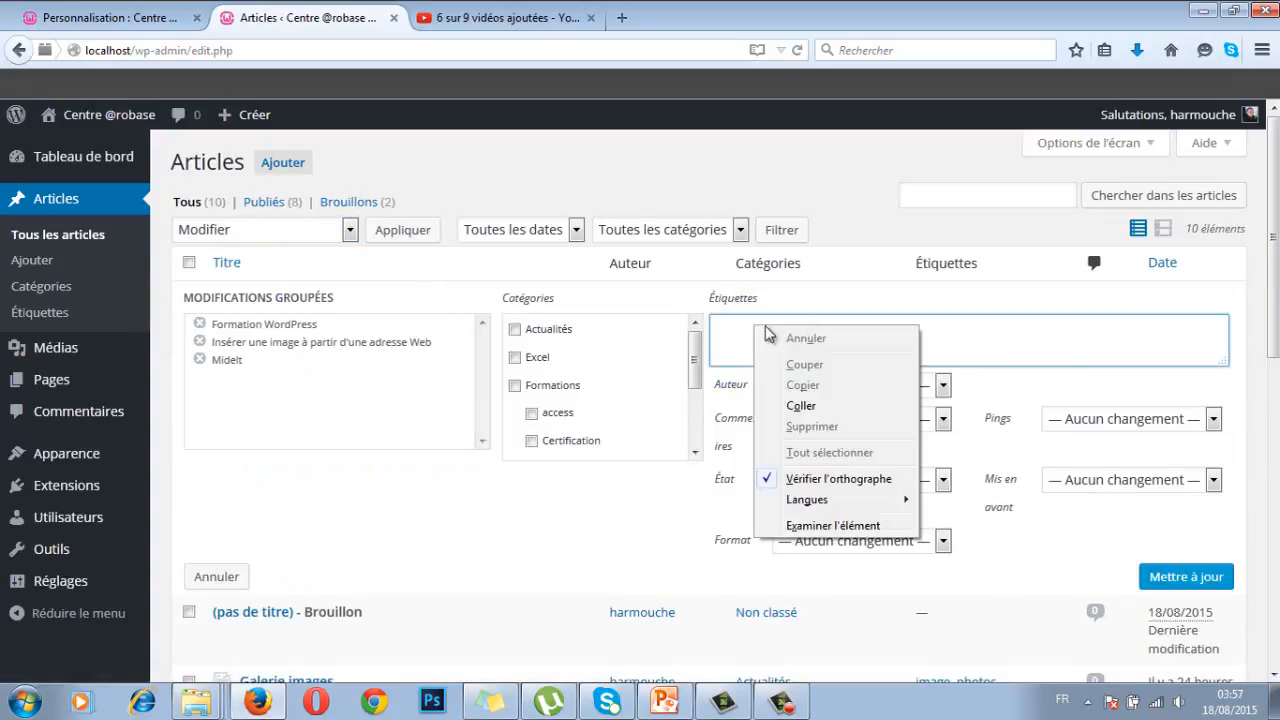
pyautogui.click(801, 406)
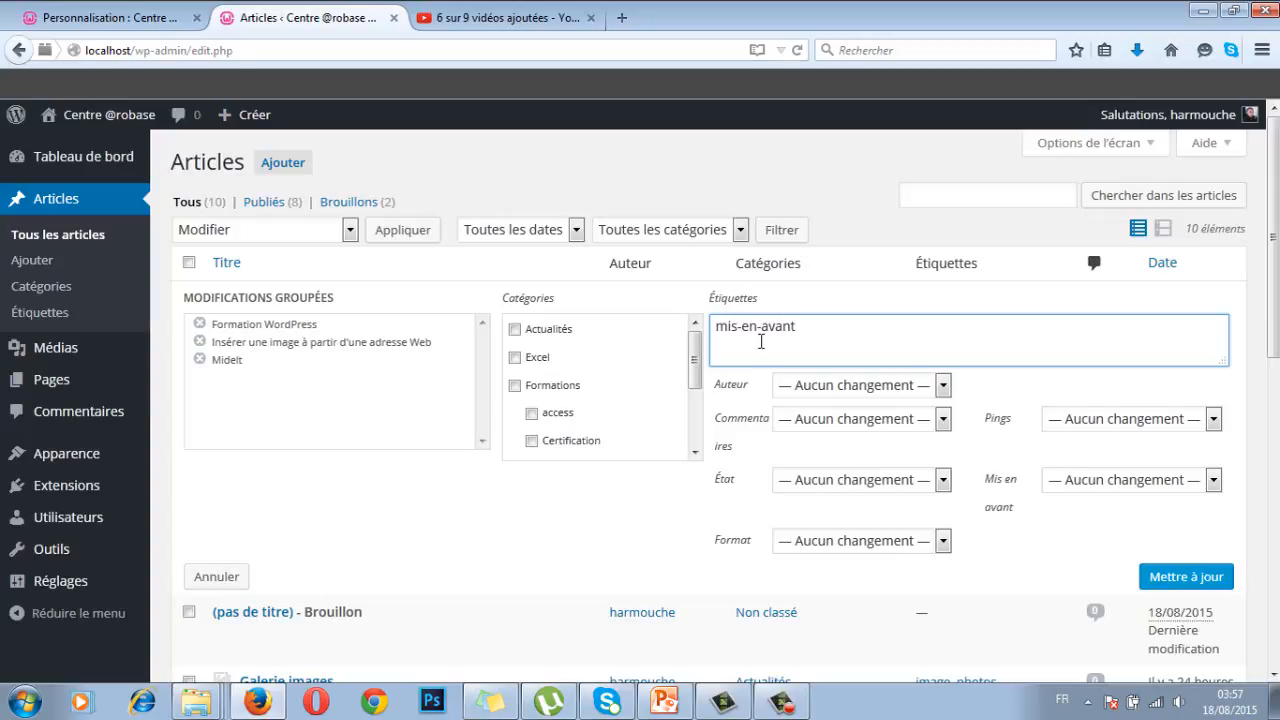
pyautogui.click(1172, 579)
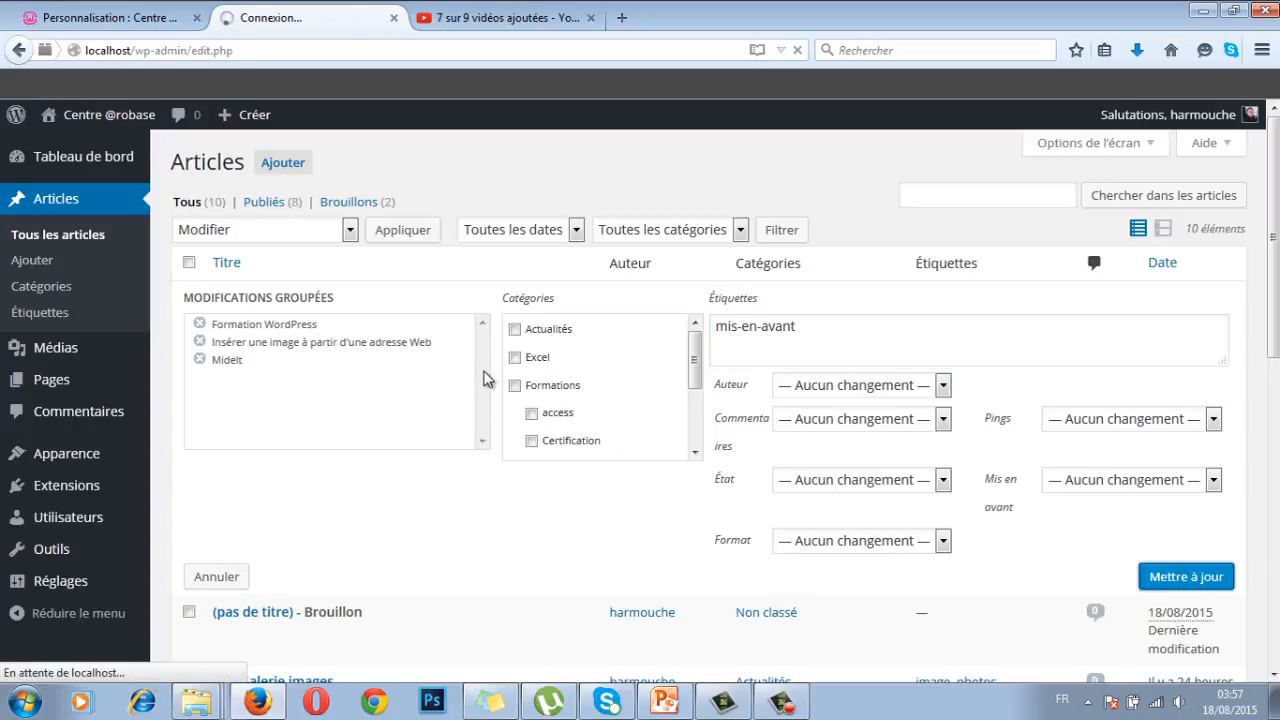
# - Return to the theme customizer and set the featured content layout to Diaporama, using the tag mis-en-avant
pyautogui.click(110, 20)
pyautogui.click(51, 553)
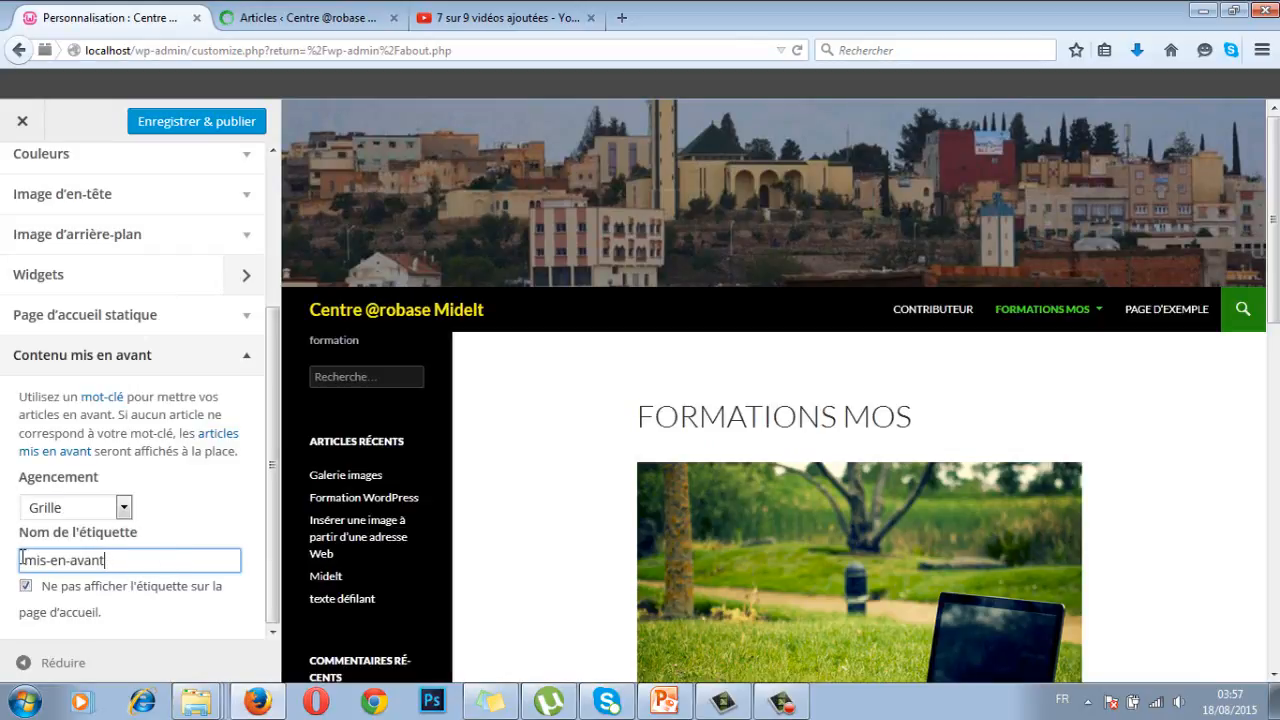
pyautogui.click(273, 447)
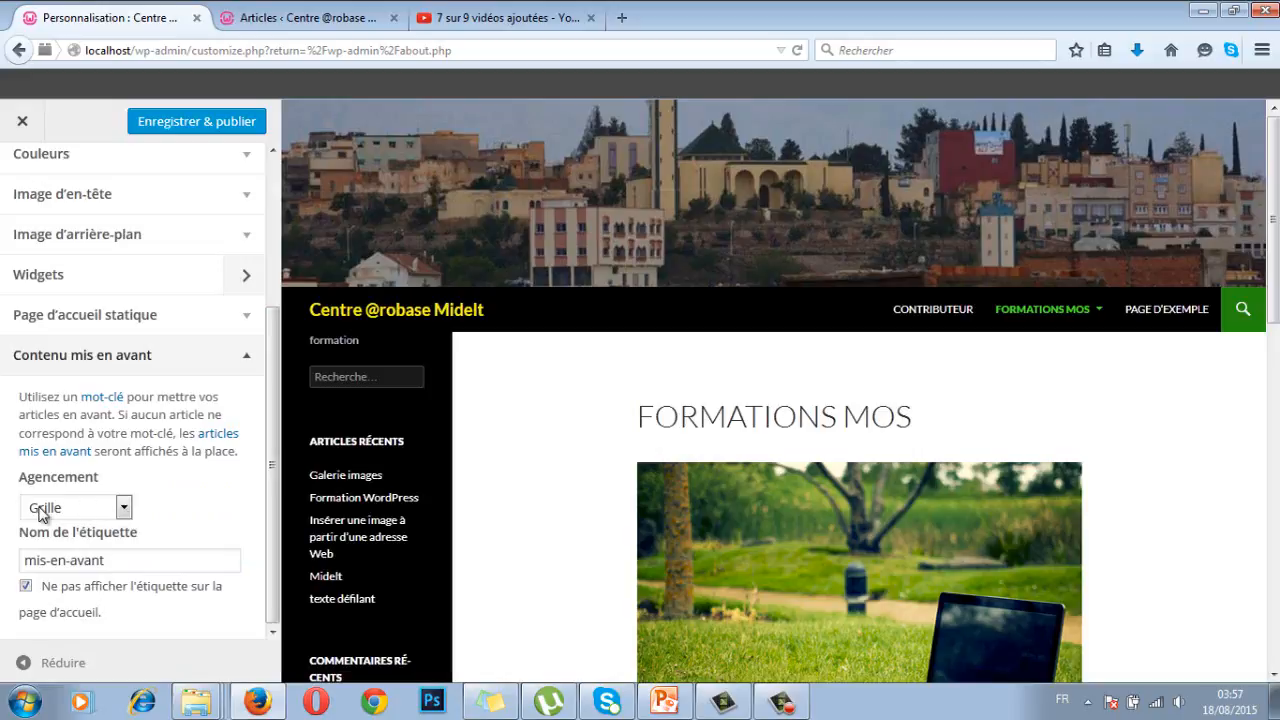
pyautogui.click(123, 508)
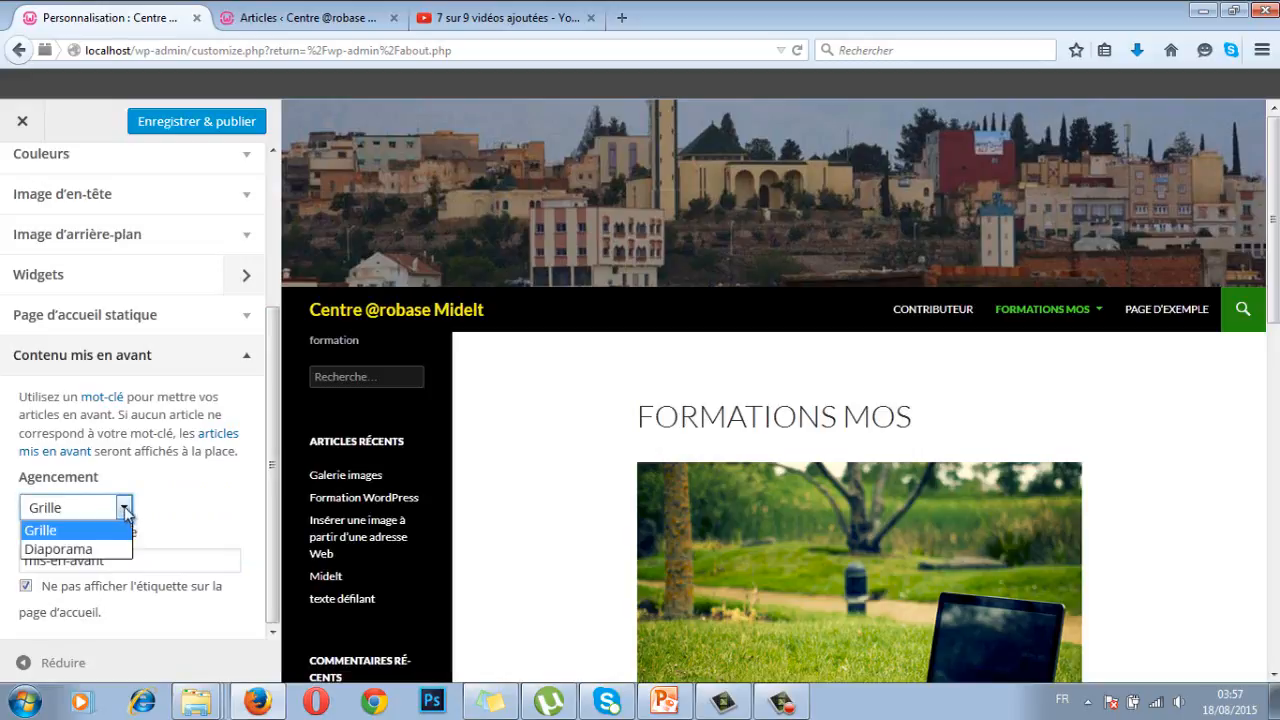
pyautogui.click(57, 550)
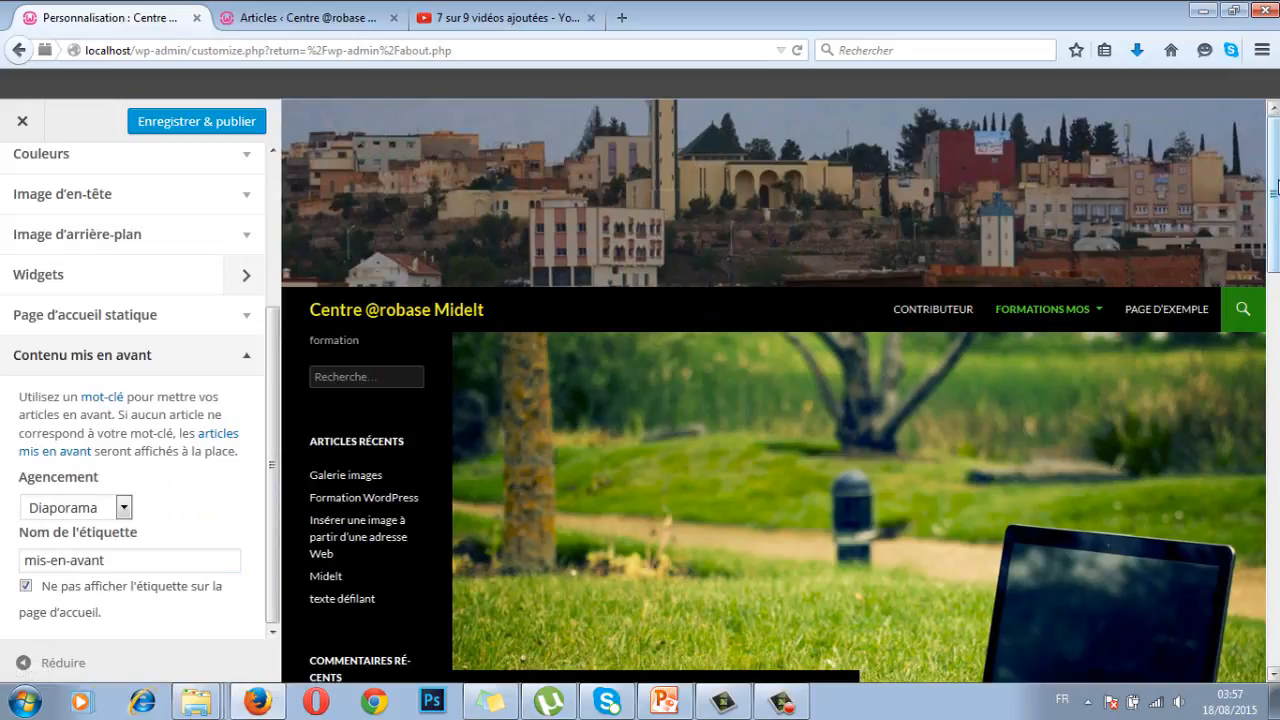
# - Examine each slide of the featured content slideshow in the customizer preview, checking the image shown for every article
pyautogui.moveTo(1274, 196); pyautogui.dragTo(1277, 268)
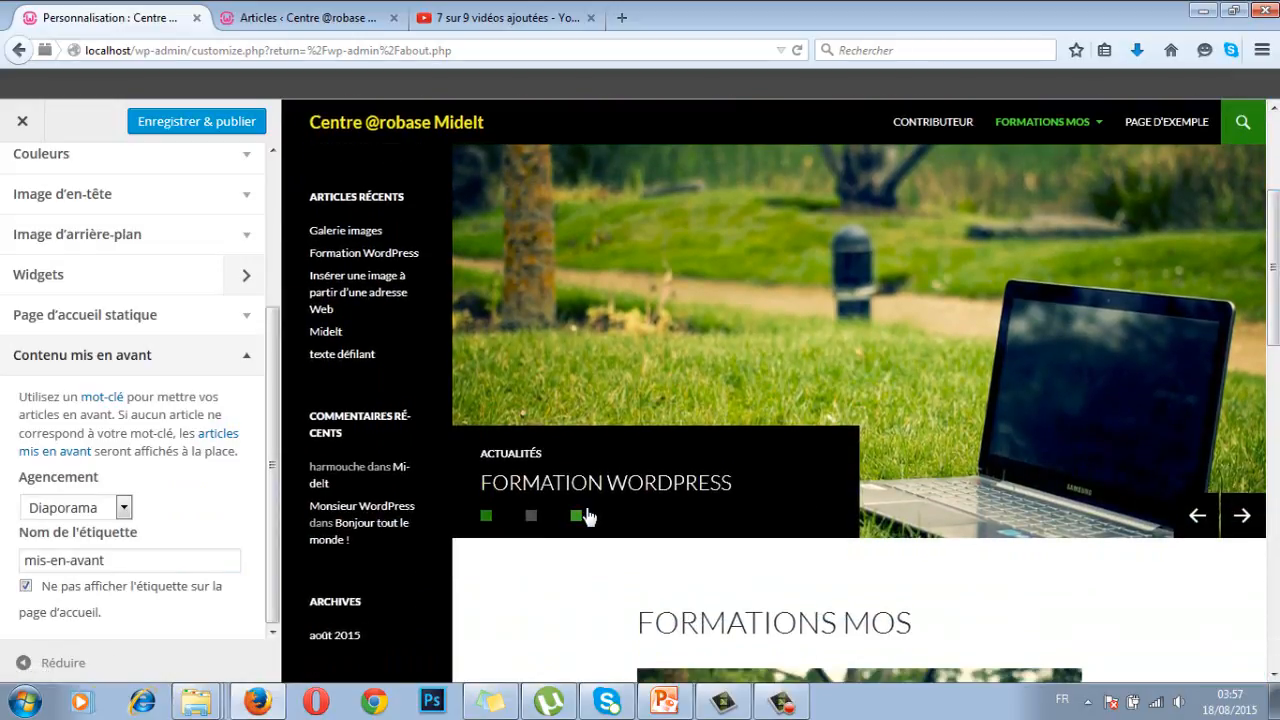
pyautogui.click(533, 519)
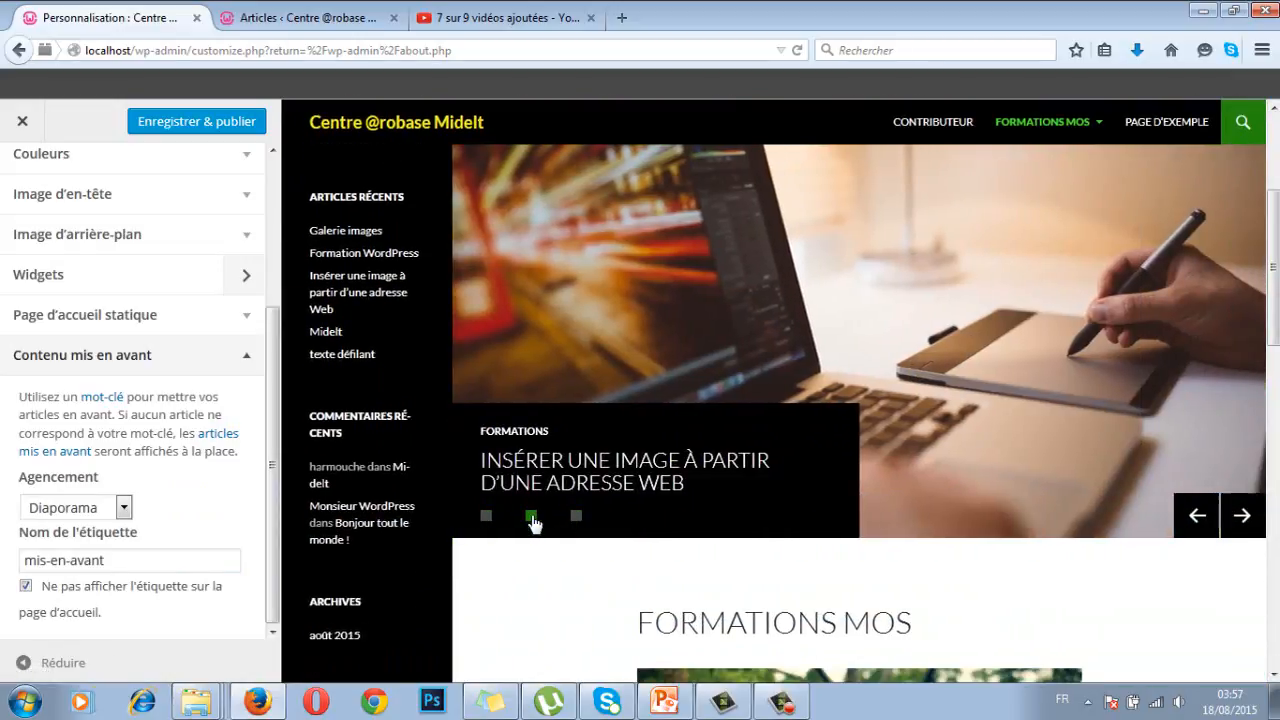
pyautogui.click(577, 519)
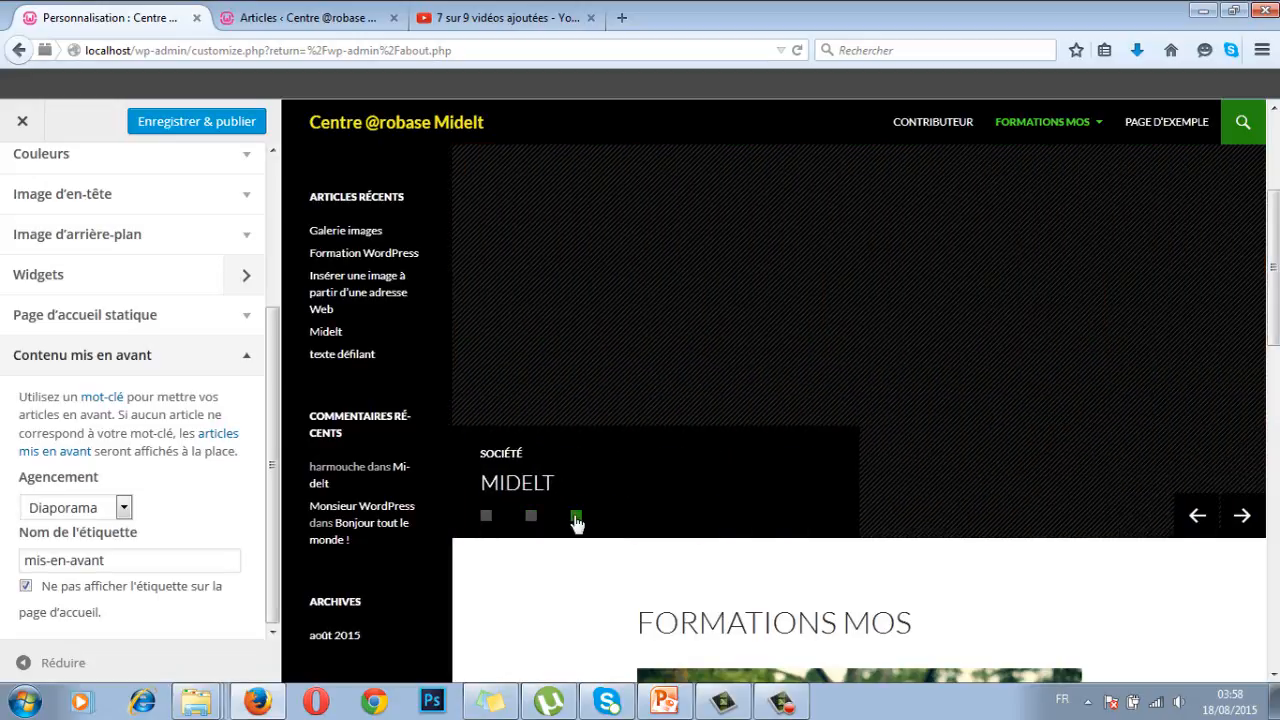
pyautogui.click(533, 519)
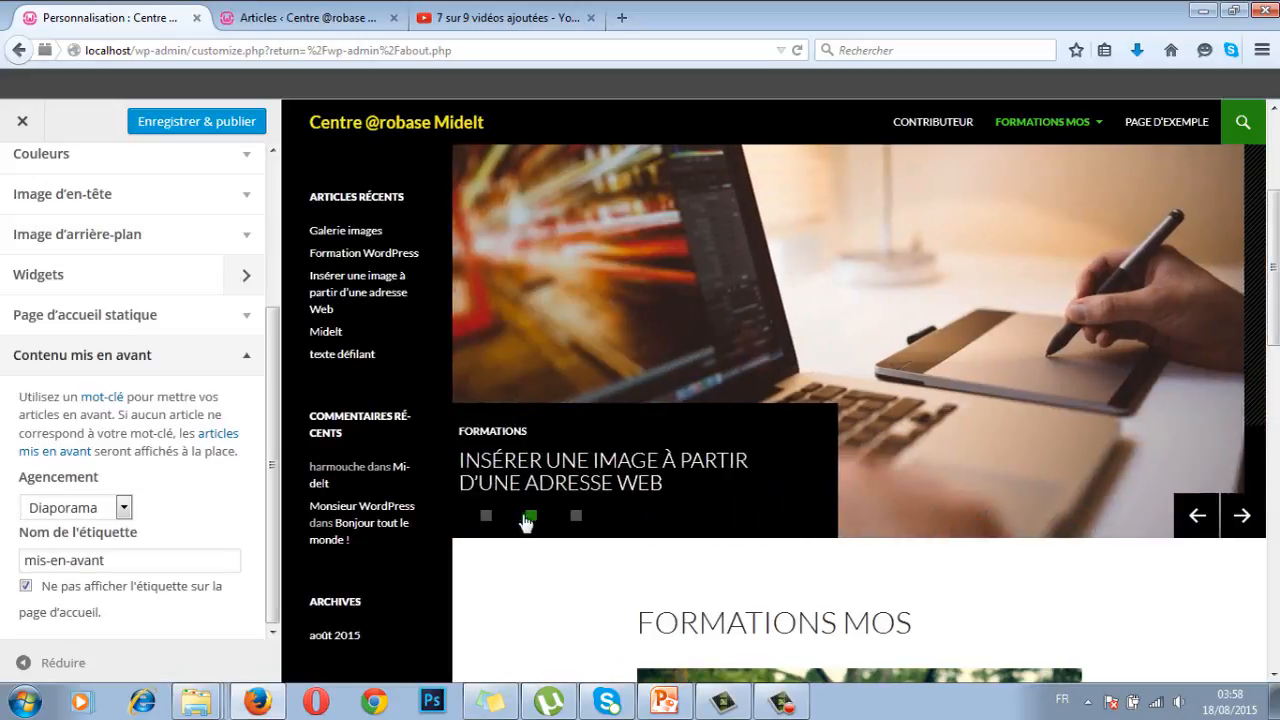
pyautogui.click(486, 517)
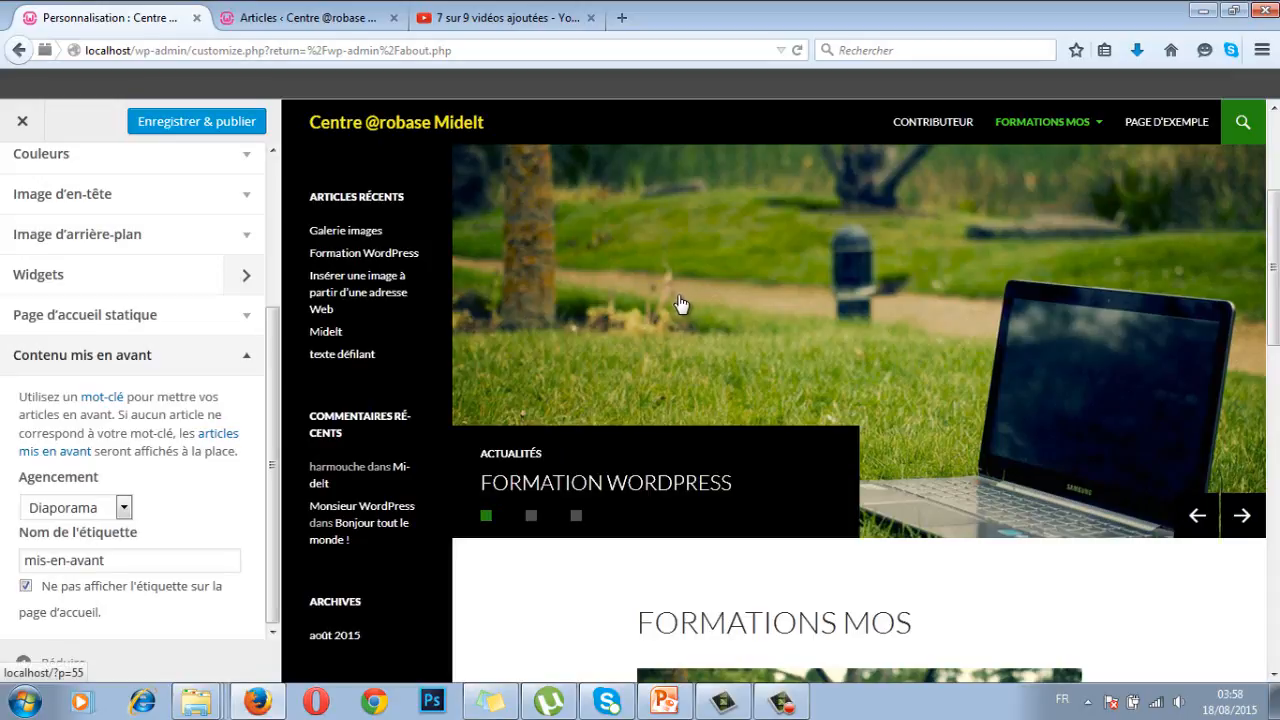
pyautogui.click(533, 517)
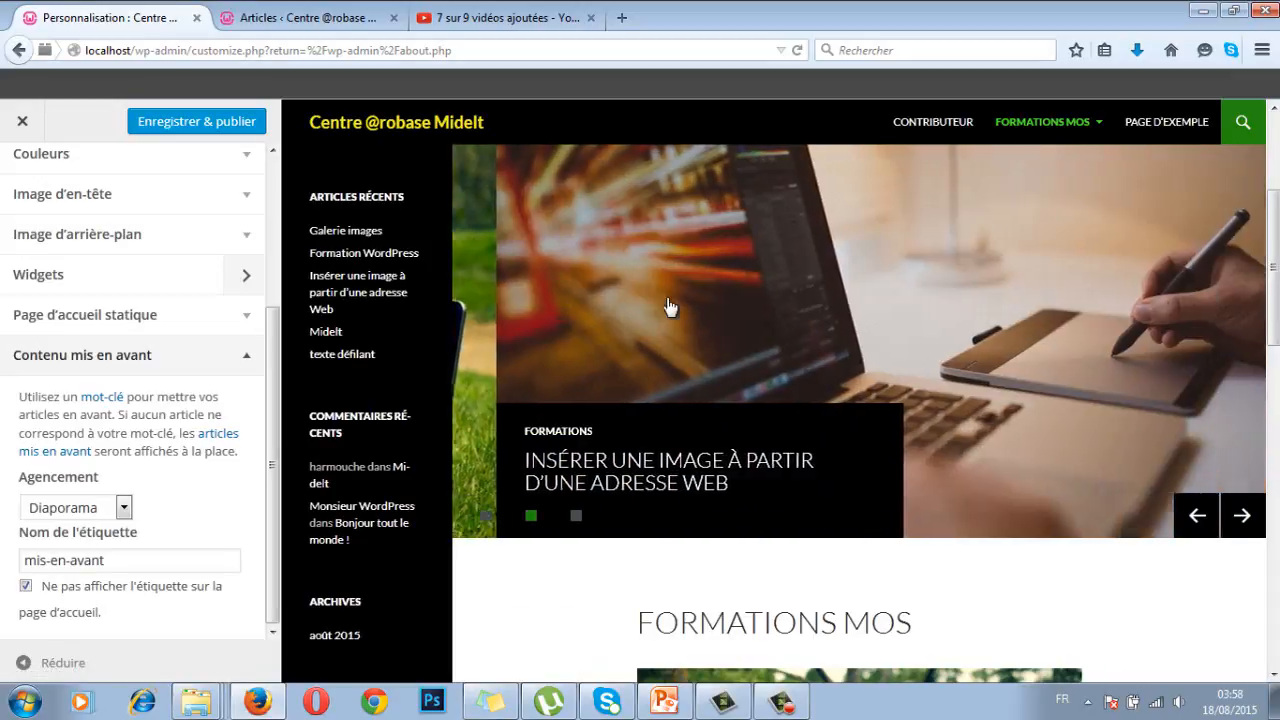
pyautogui.click(576, 517)
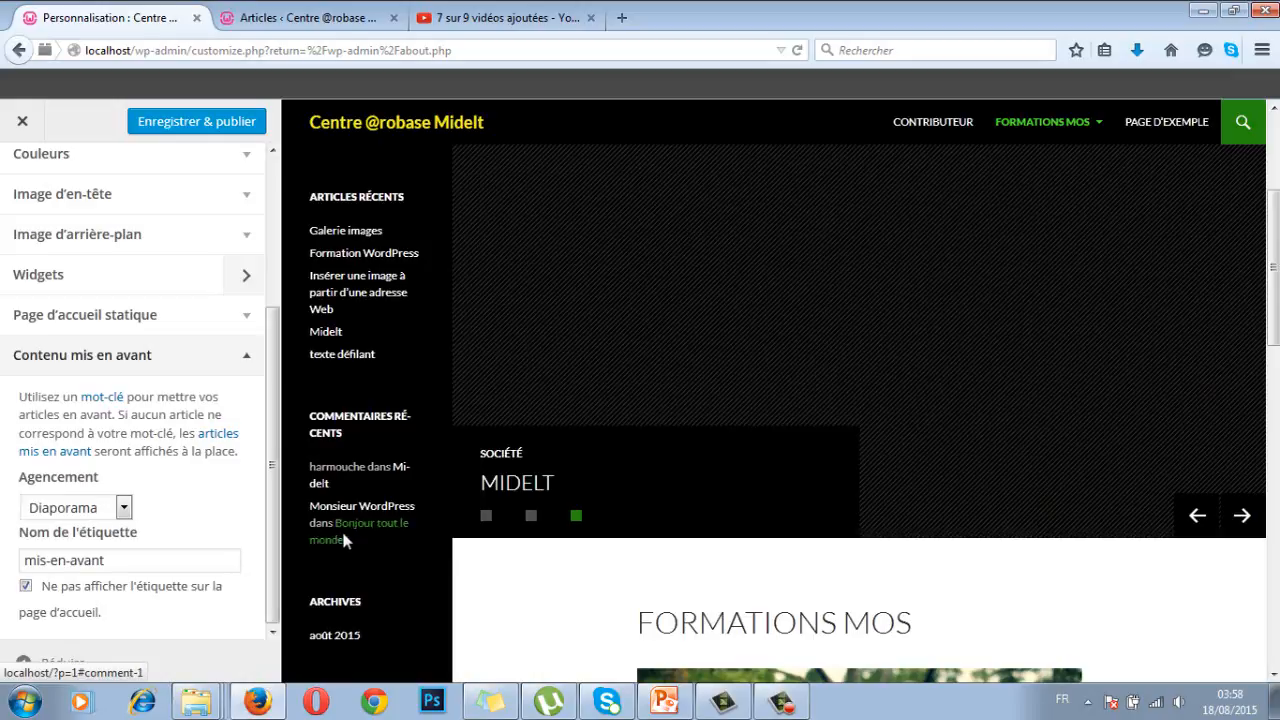
pyautogui.click(368, 16)
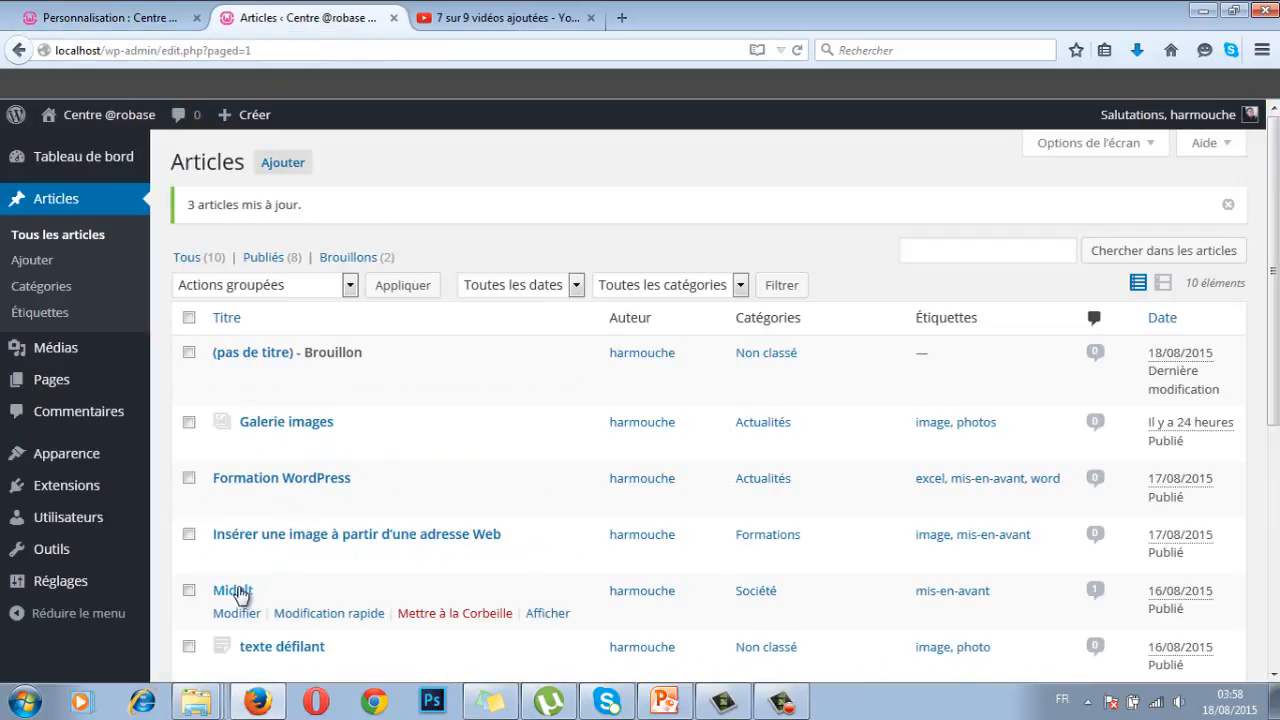
pyautogui.click(240, 592)
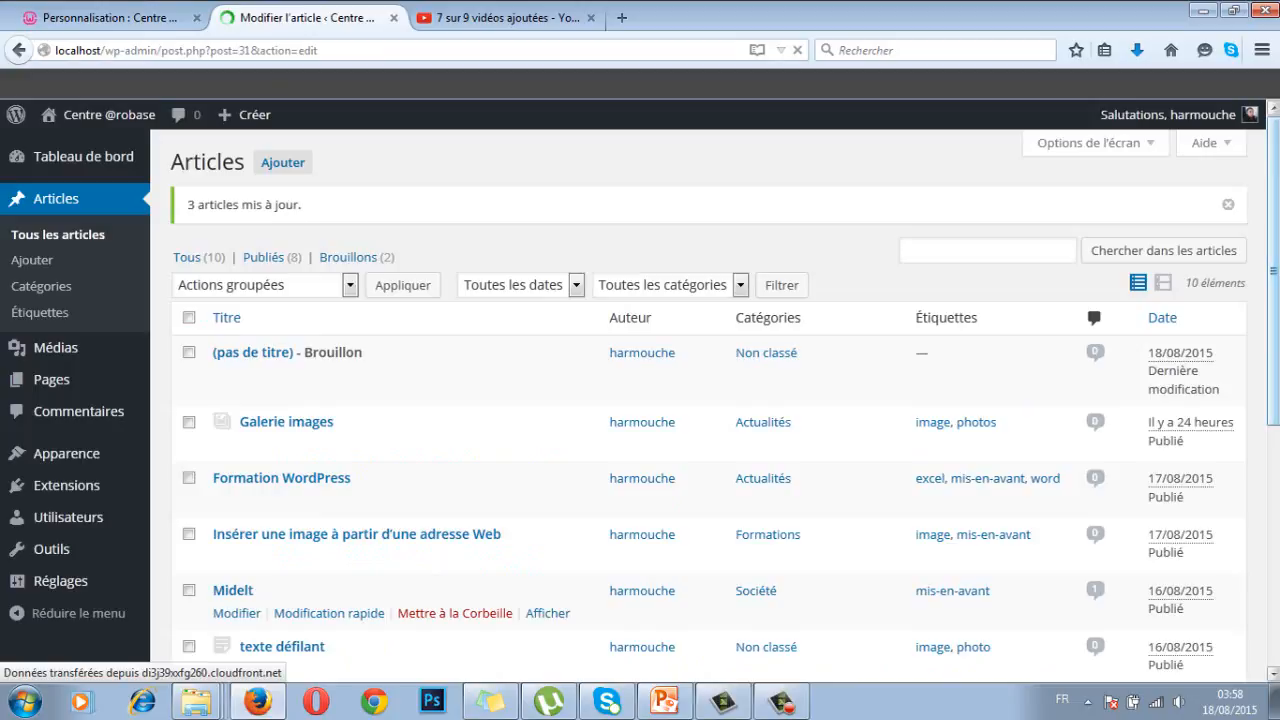
pyautogui.moveTo(1275, 220); pyautogui.dragTo(1275, 505)
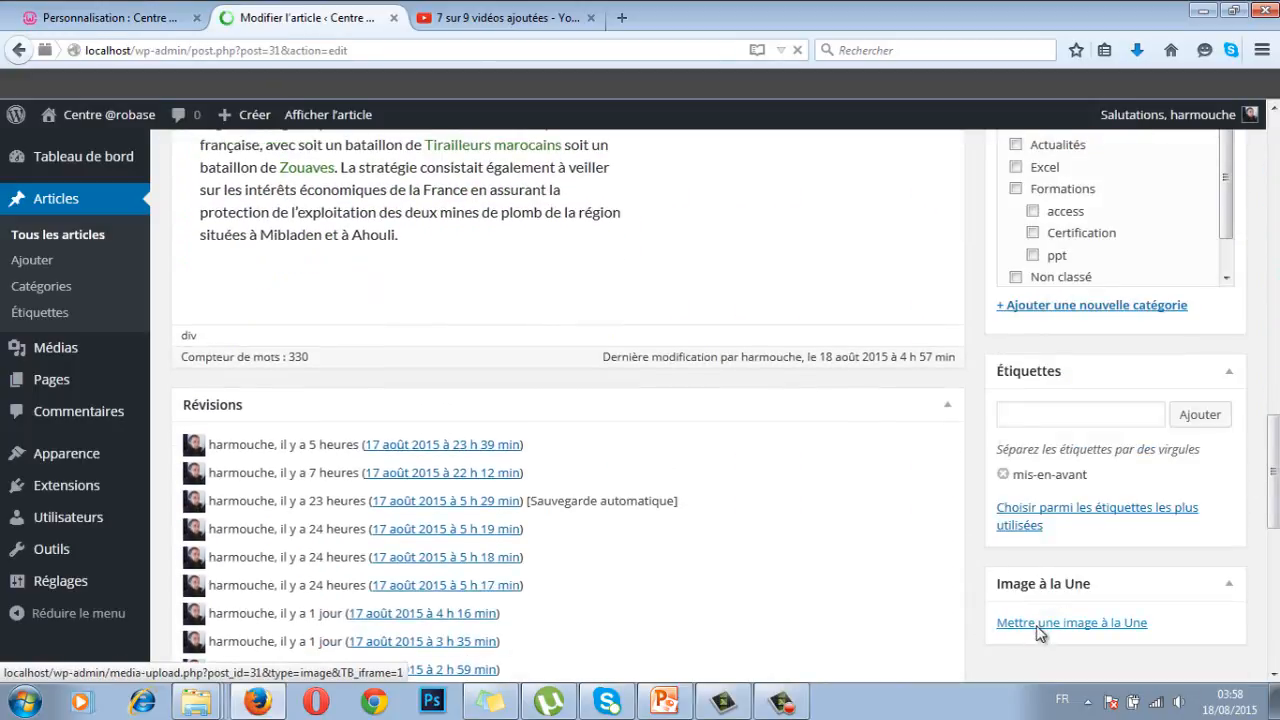
pyautogui.click(1040, 624)
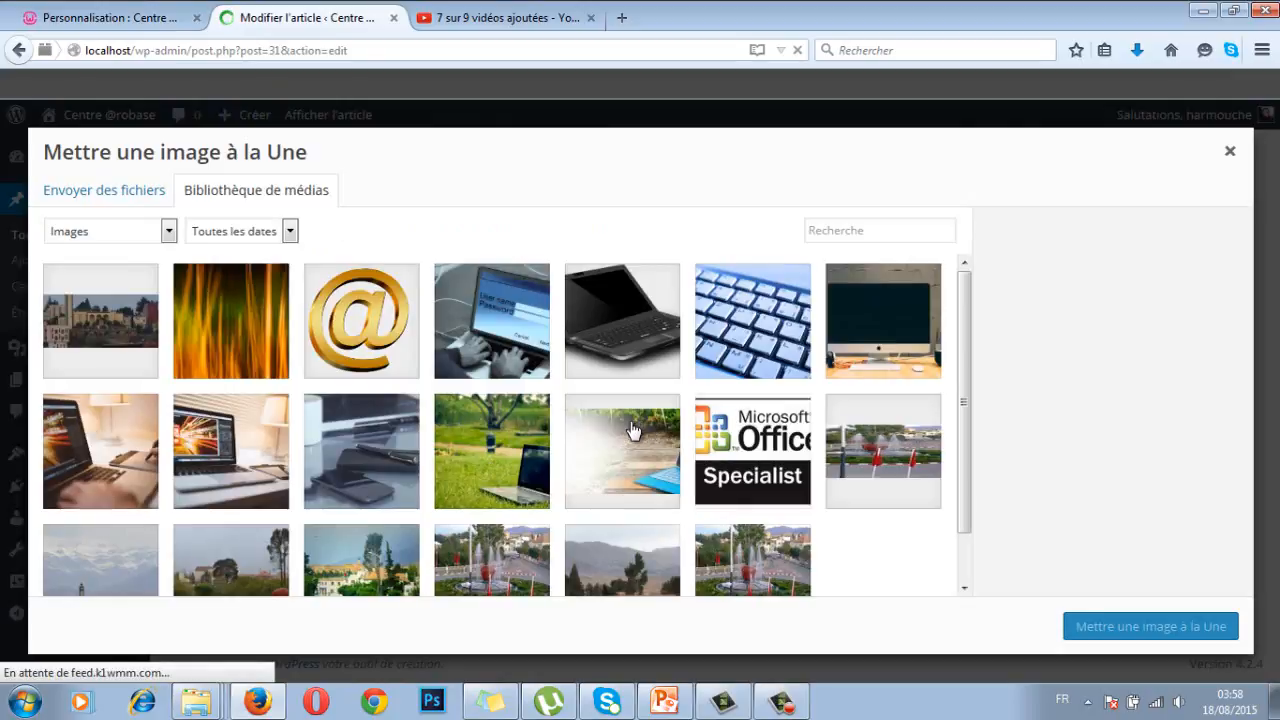
pyautogui.click(500, 570)
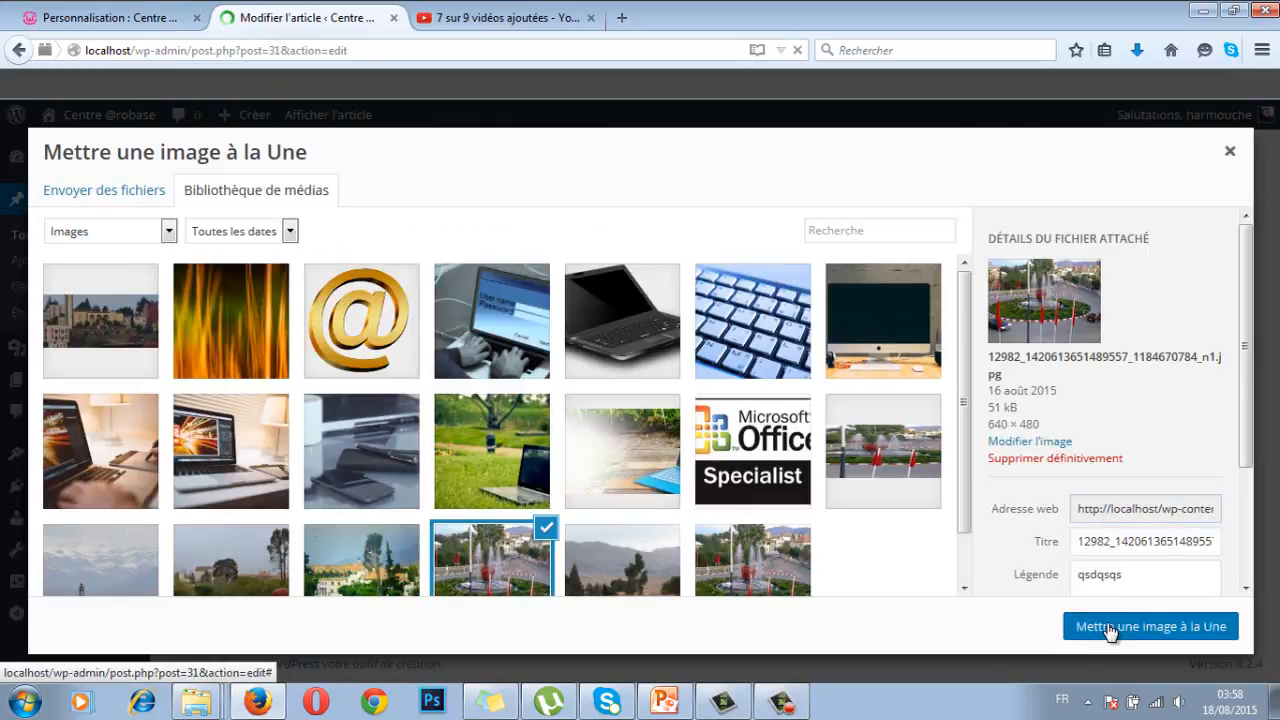
pyautogui.click(1110, 627)
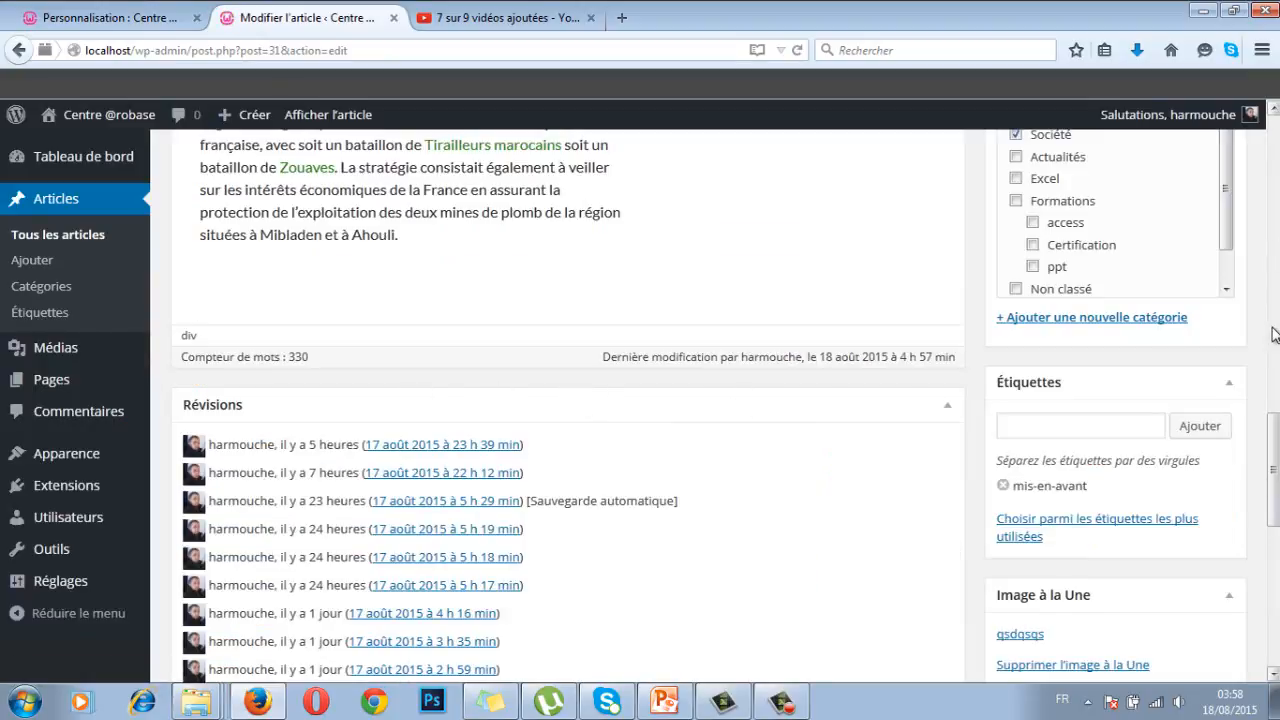
pyautogui.scroll(10, 1275, 334)
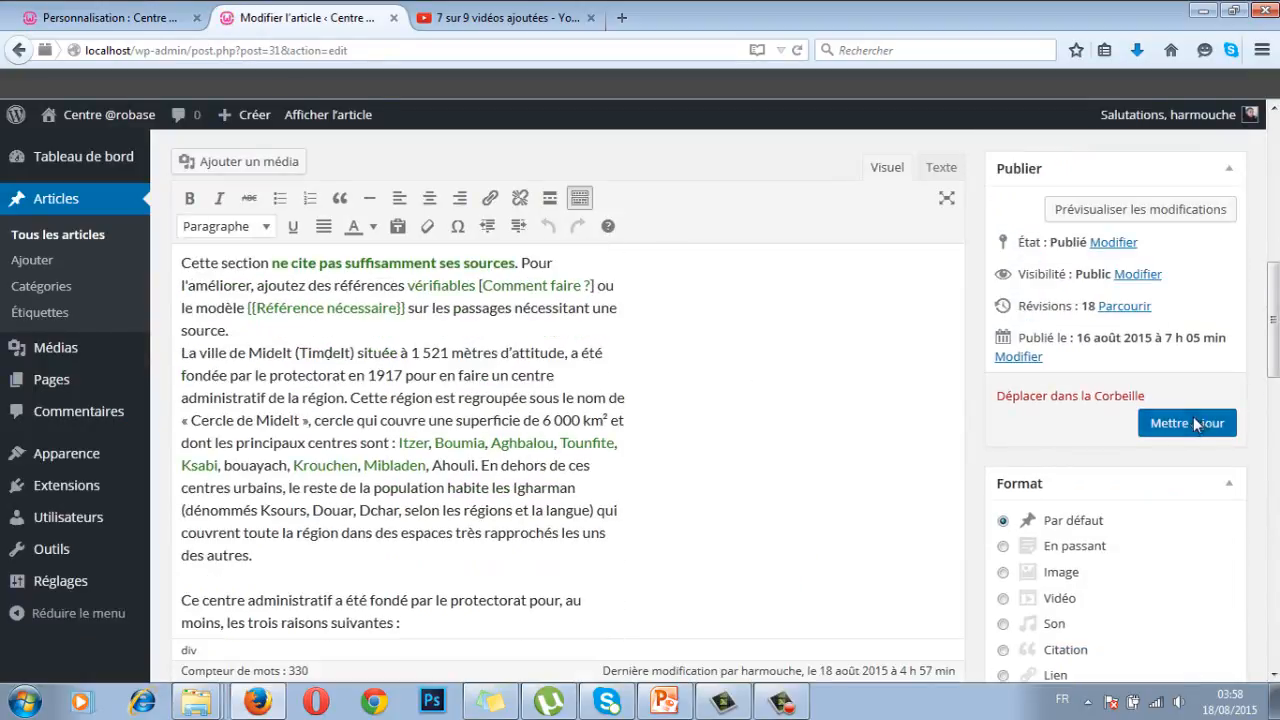
pyautogui.click(1194, 423)
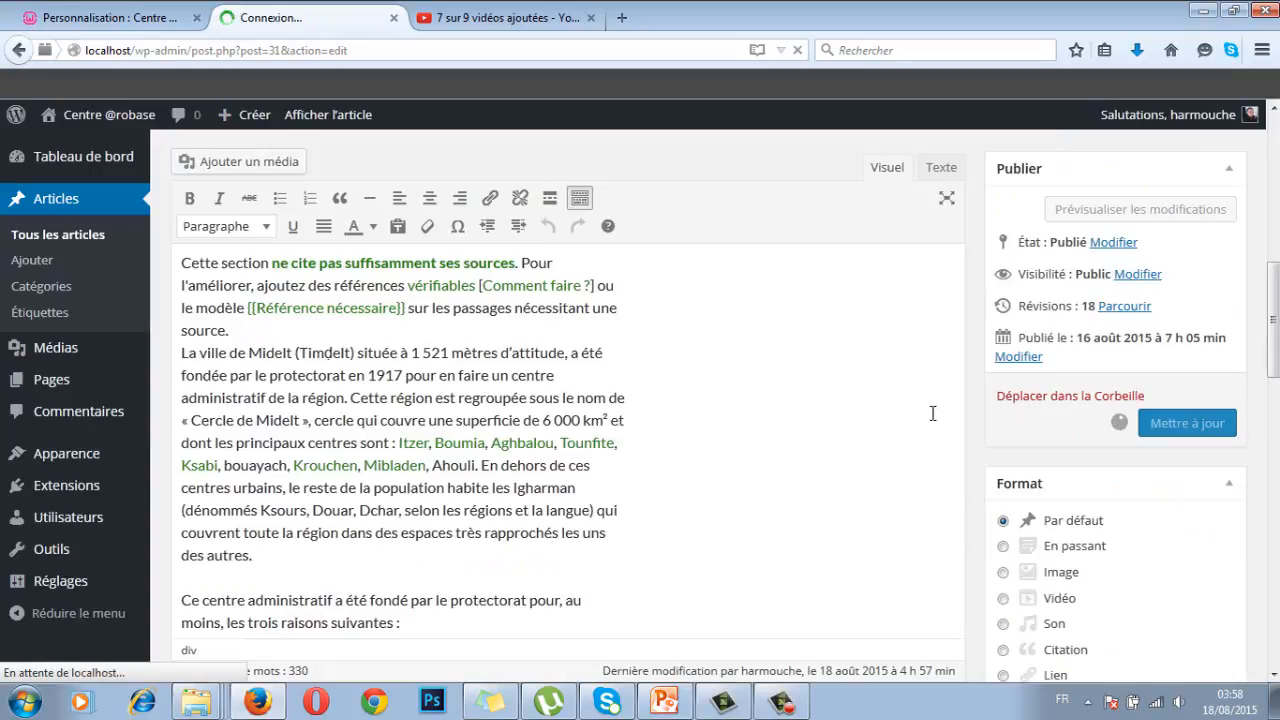
# - Save and publish the theme customization, and close the customizer
pyautogui.click(115, 20)
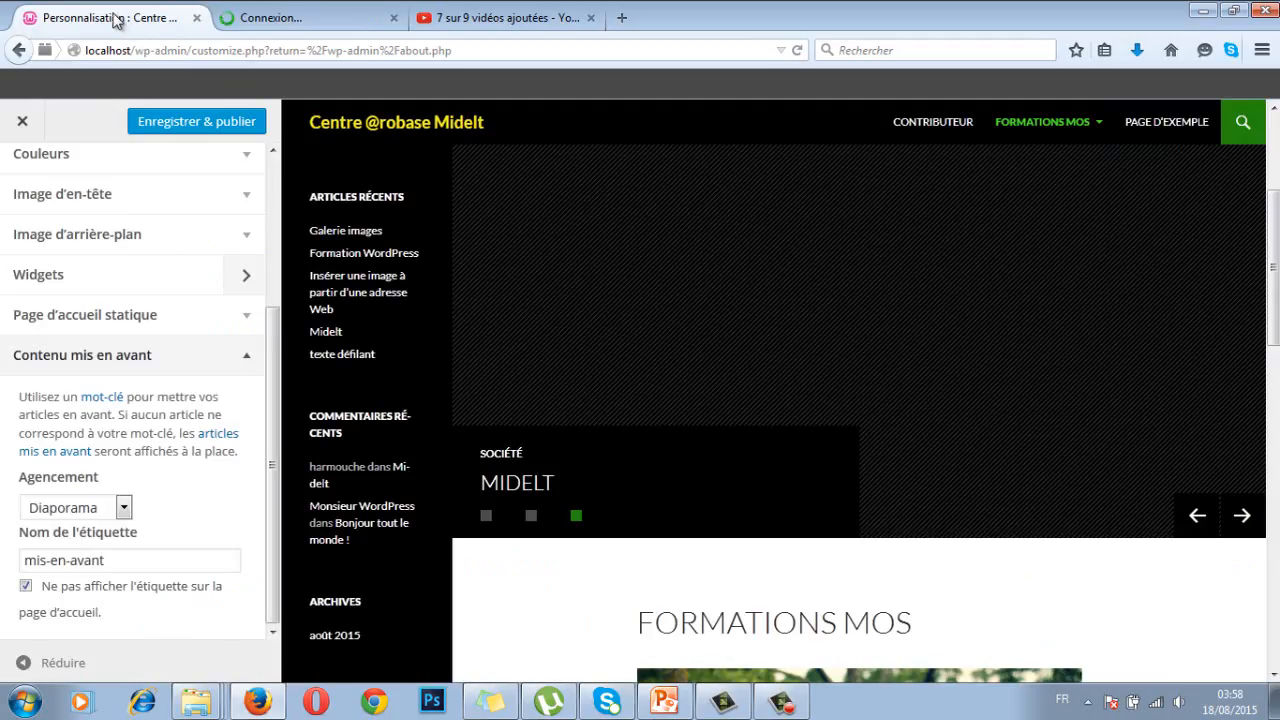
pyautogui.click(164, 130)
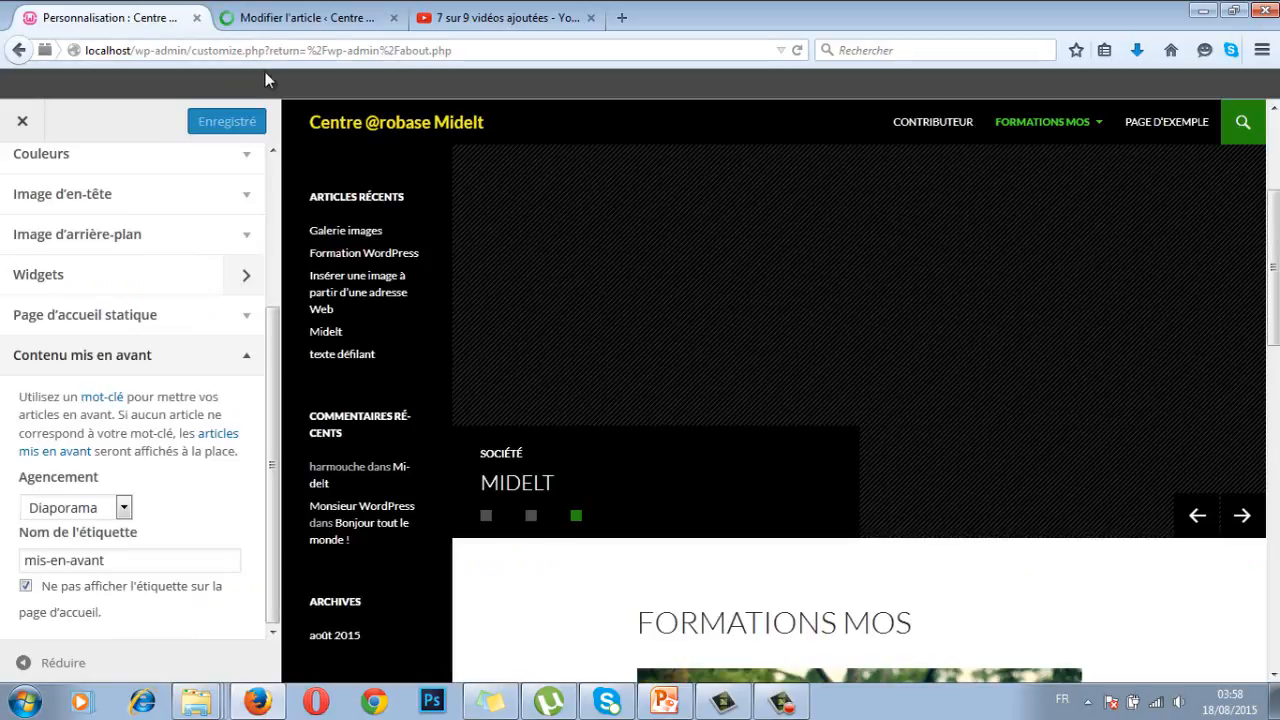
pyautogui.click(22, 123)
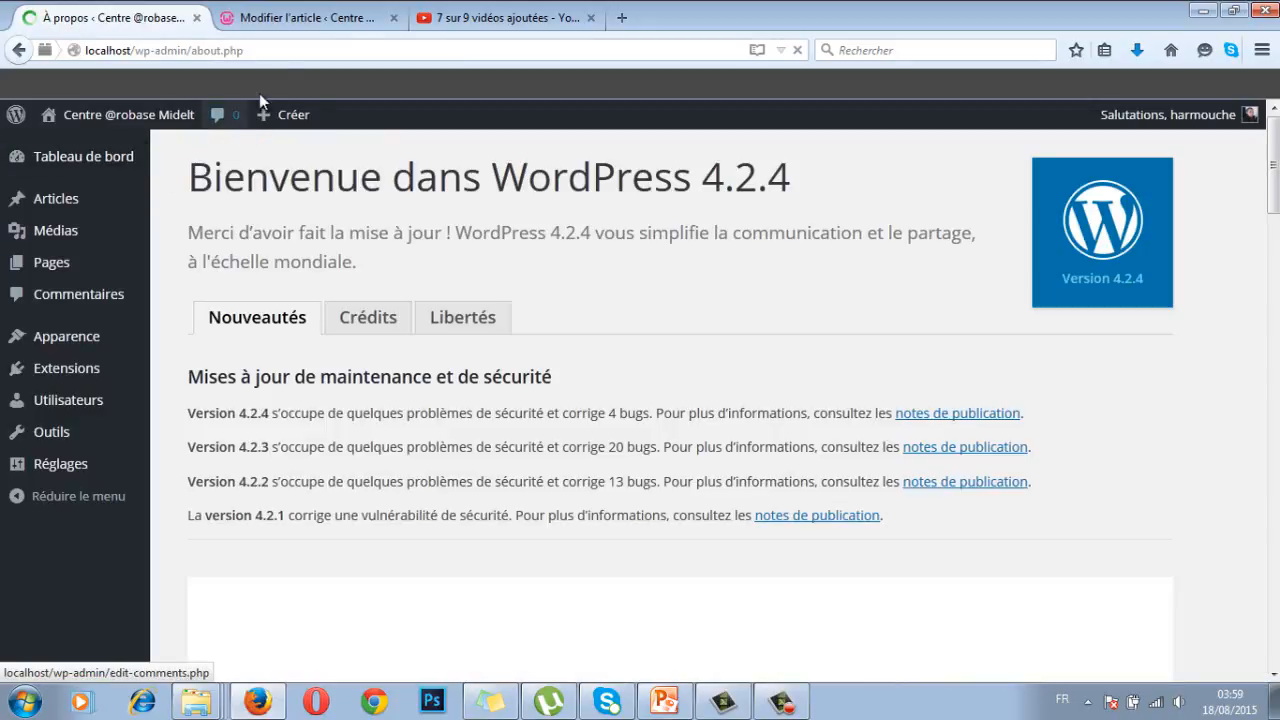
# - Open the site's public home page from the tab where the article Midelt is being edited
pyautogui.click(292, 22)
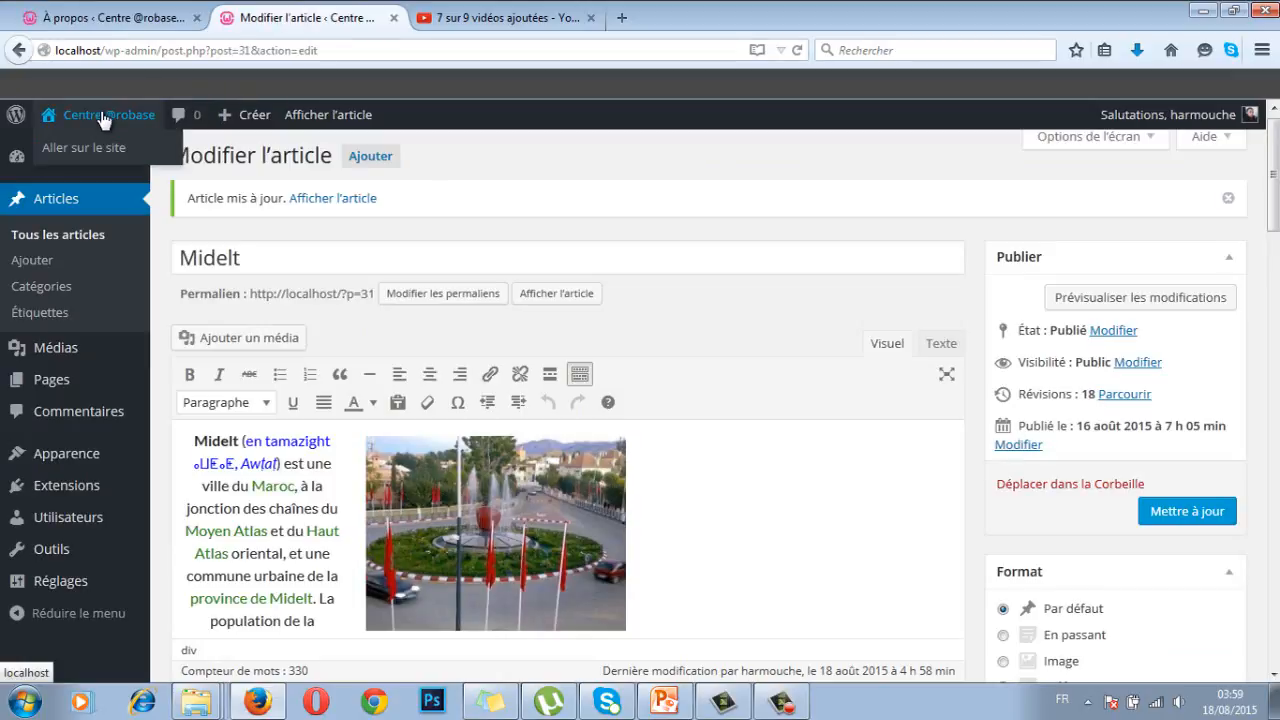
pyautogui.click(113, 148)
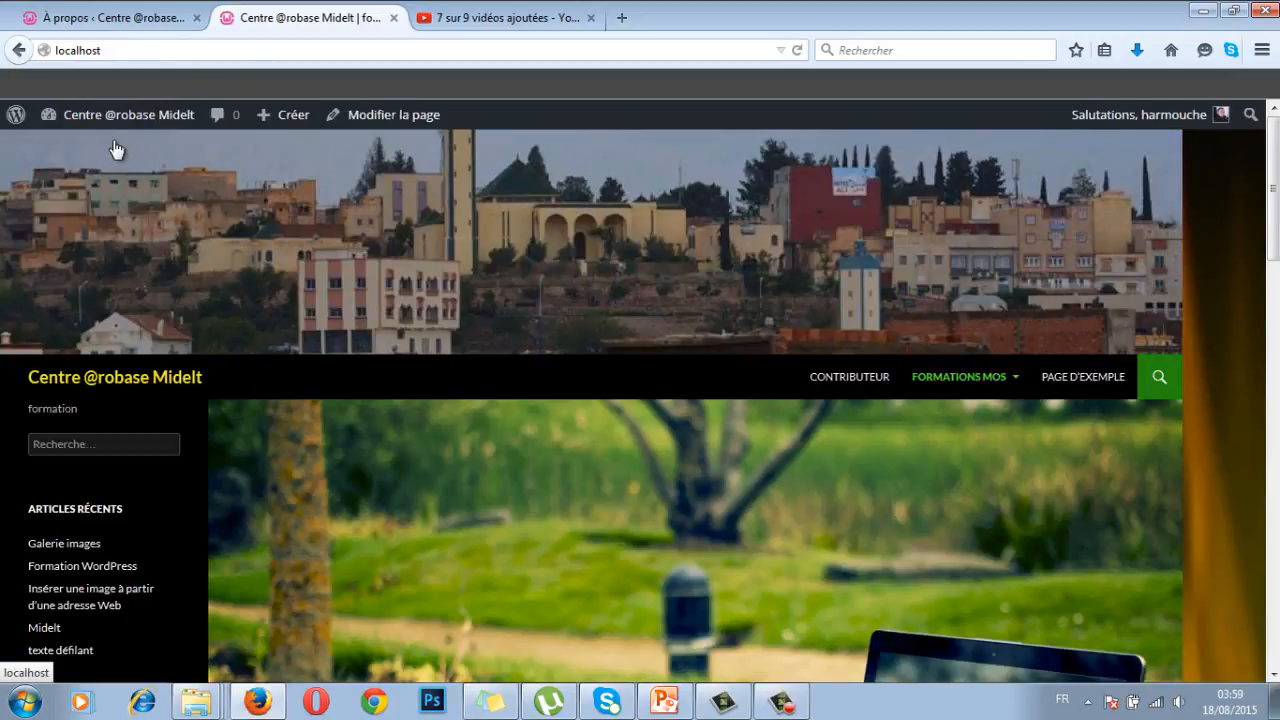
pyautogui.click(190, 380)
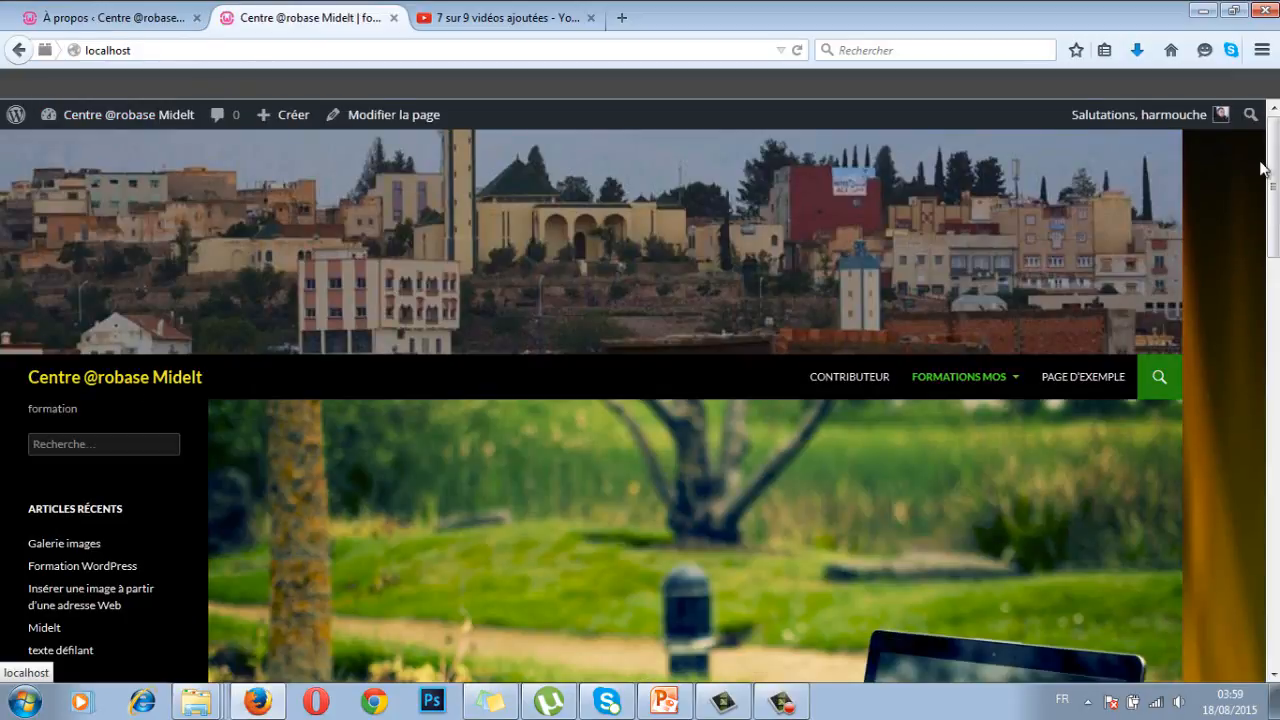
# - Examine the home page slideshow by going through its three slides forwards and backwards, including the Midelt image
pyautogui.scroll(-4, 1262, 168)
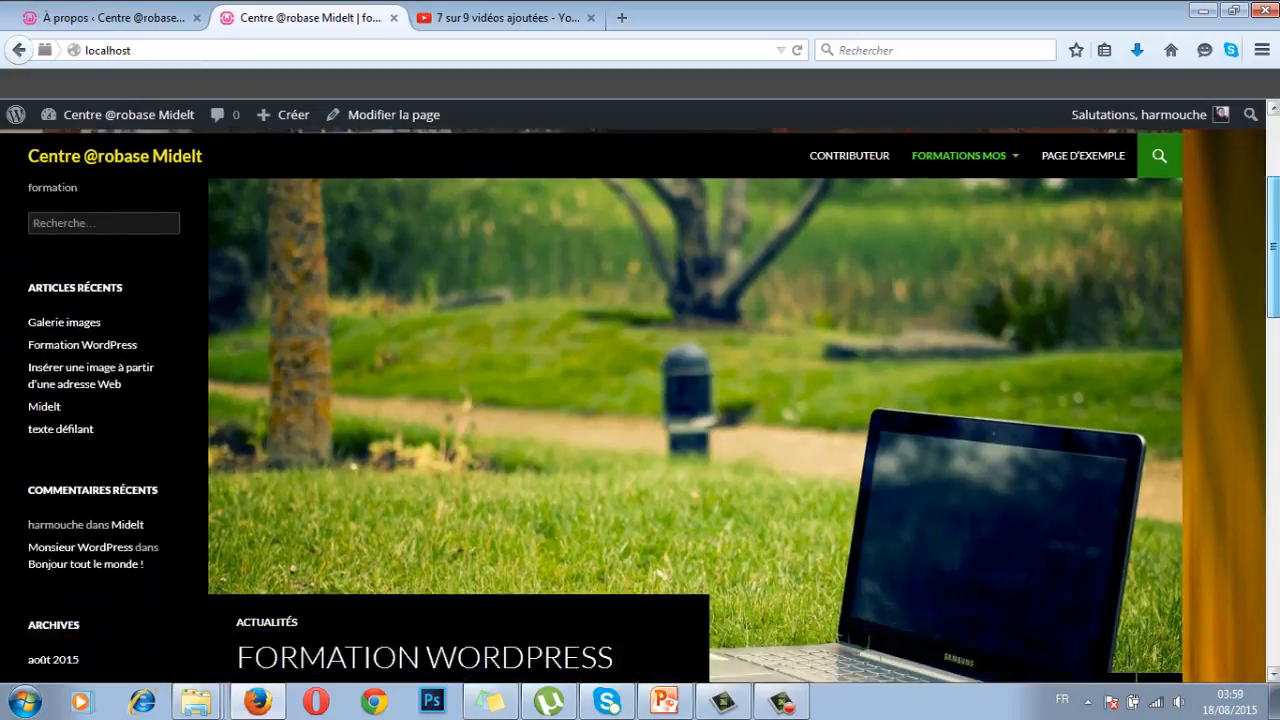
pyautogui.moveTo(1273, 226); pyautogui.dragTo(1273, 237)
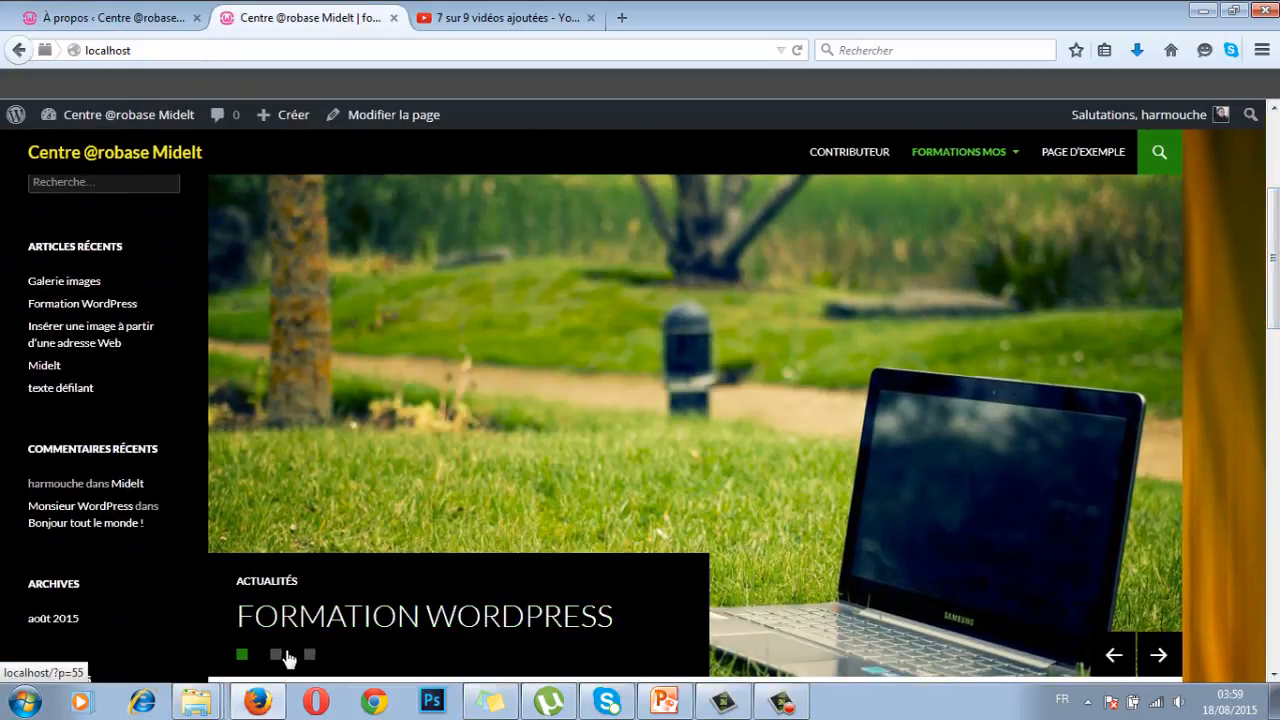
pyautogui.click(276, 656)
pyautogui.click(310, 655)
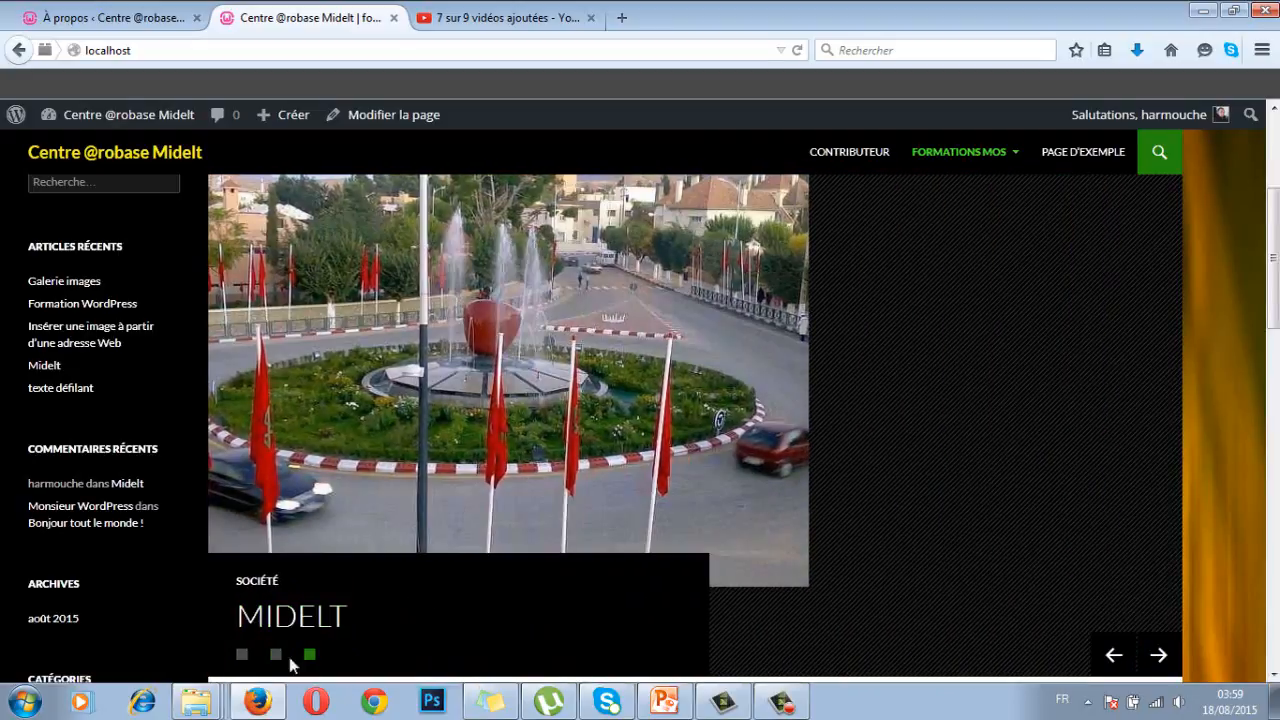
pyautogui.click(243, 655)
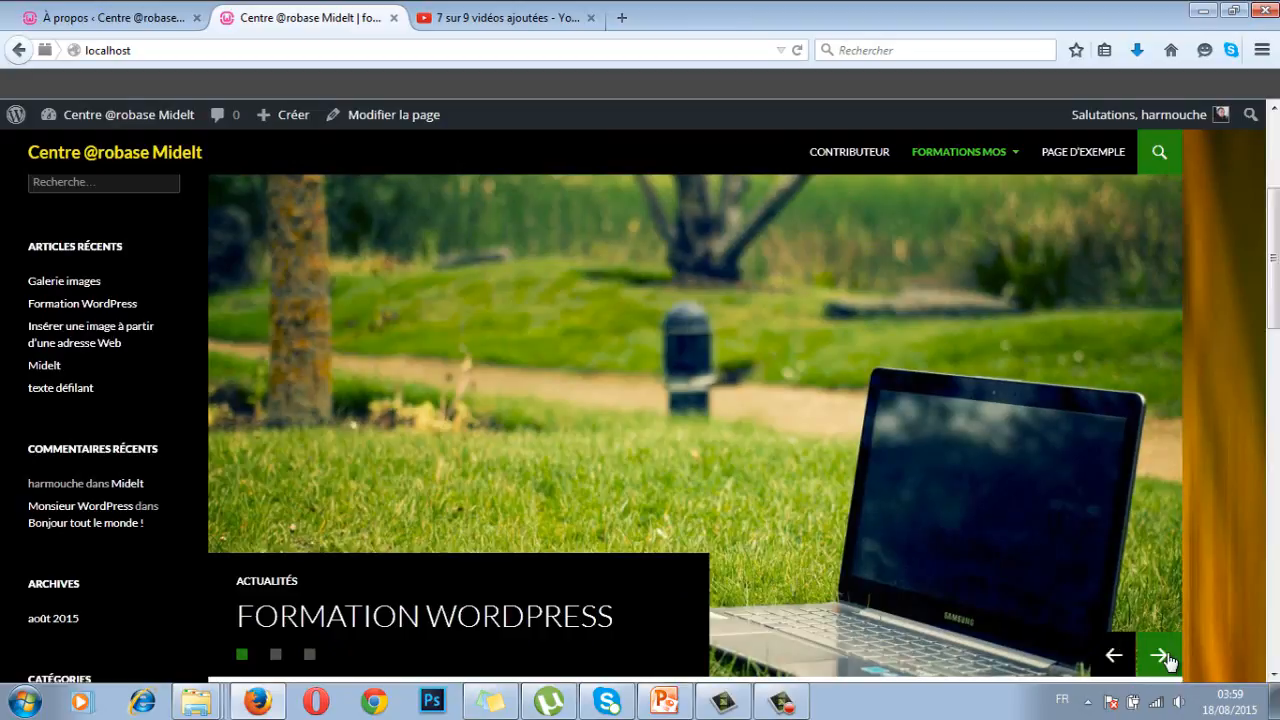
pyautogui.click(1166, 660)
pyautogui.click(1115, 658)
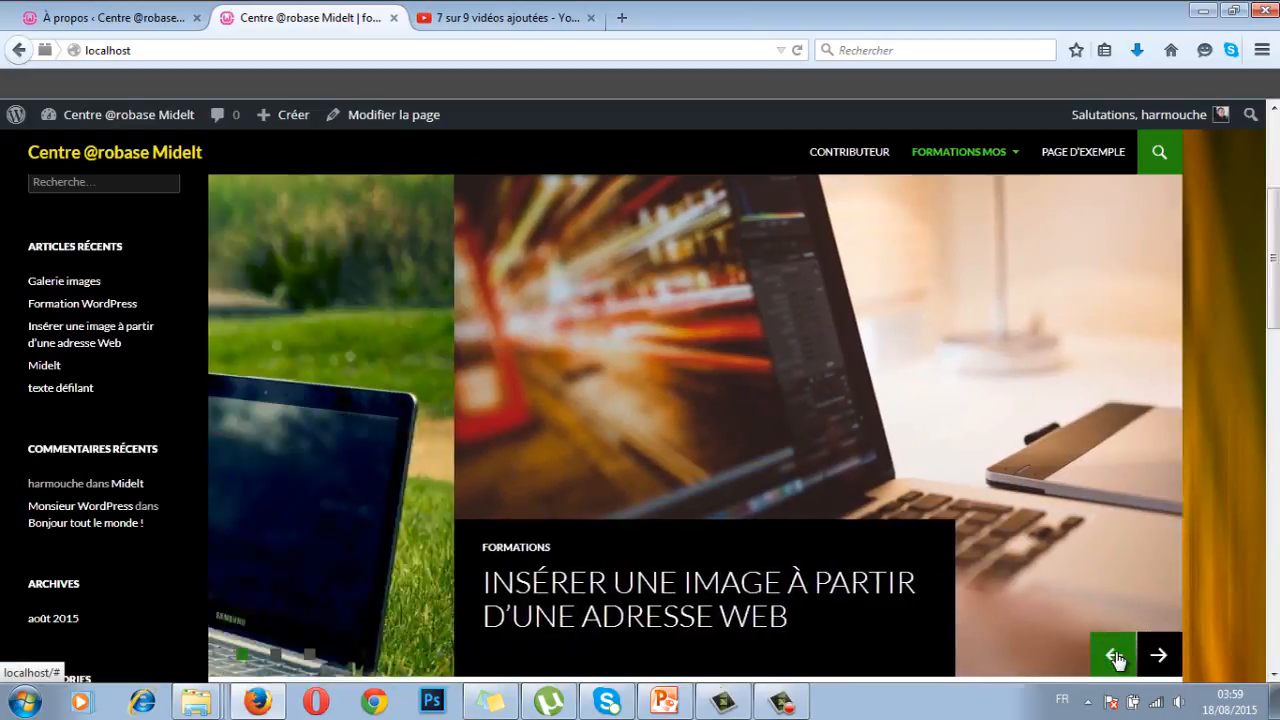
pyautogui.click(1115, 657)
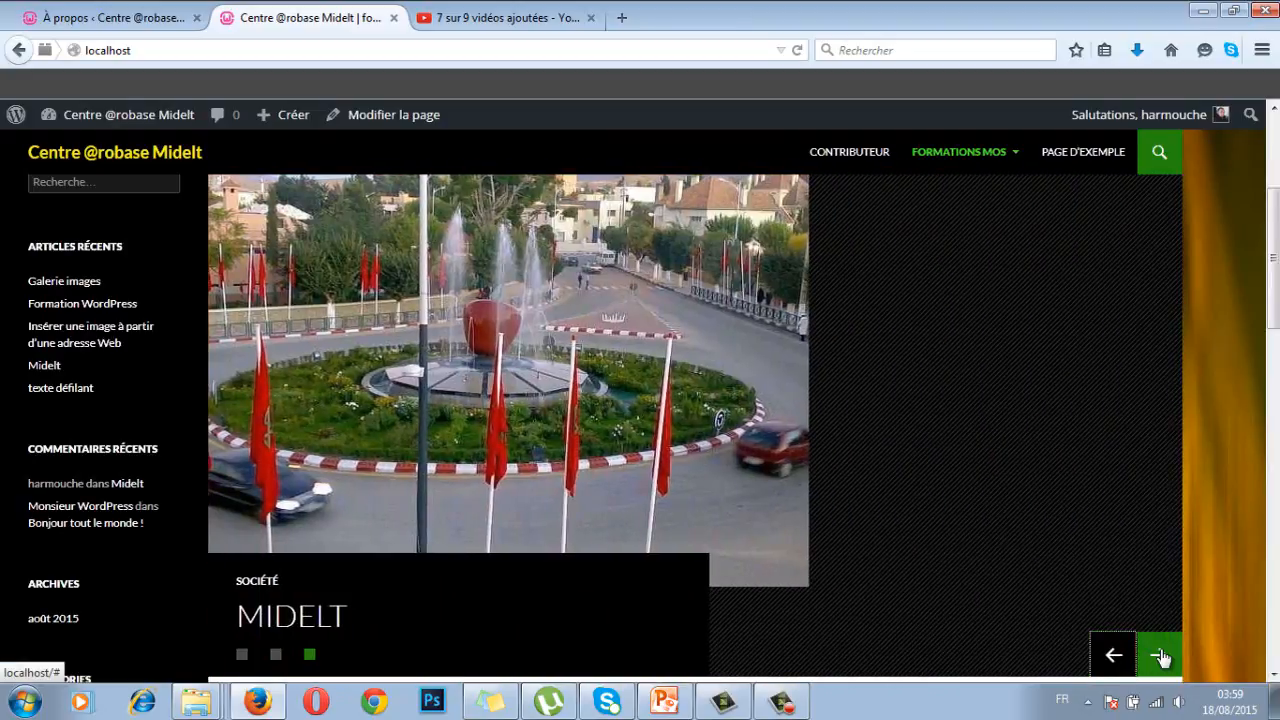
pyautogui.click(1157, 657)
# - Look over the whole home page, from the Formations MOS content to the comment form and back to the header
pyautogui.scroll(-5, 1244, 478)
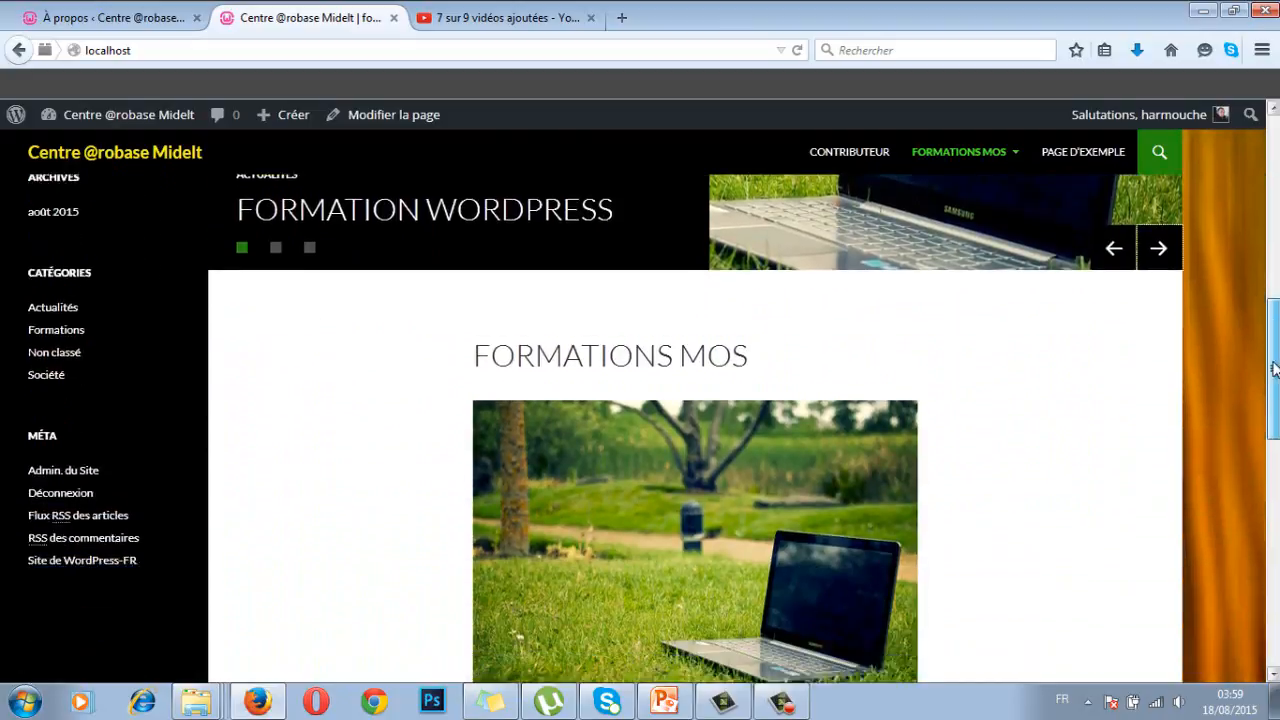
pyautogui.scroll(-3, 694, 430)
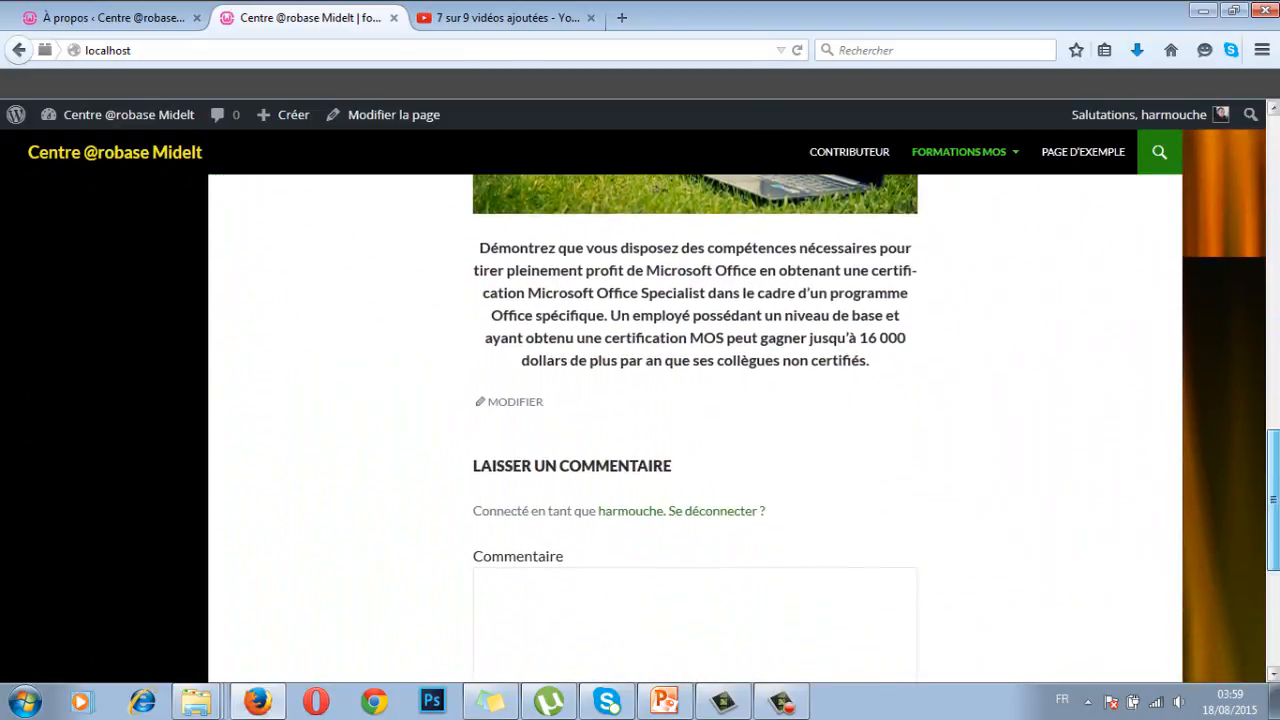
pyautogui.scroll(4, 694, 430)
pyautogui.scroll(8, 1227, 348)
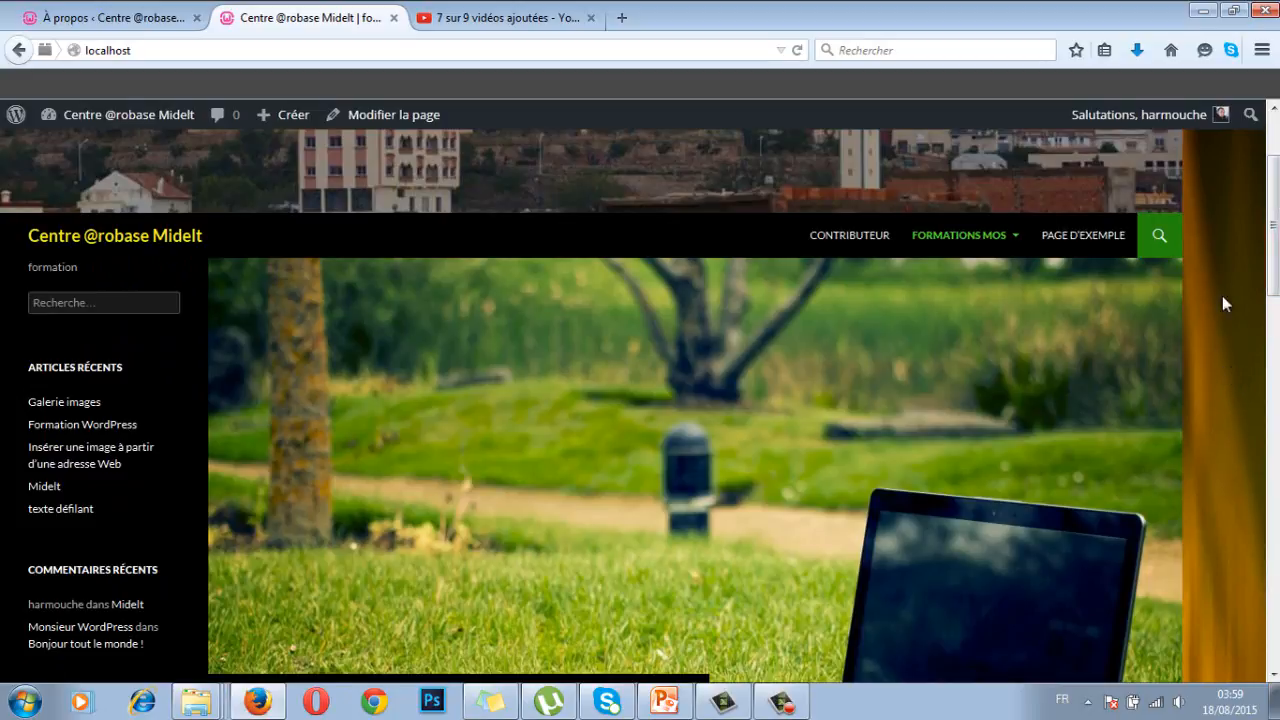
pyautogui.scroll(3, 1272, 240)
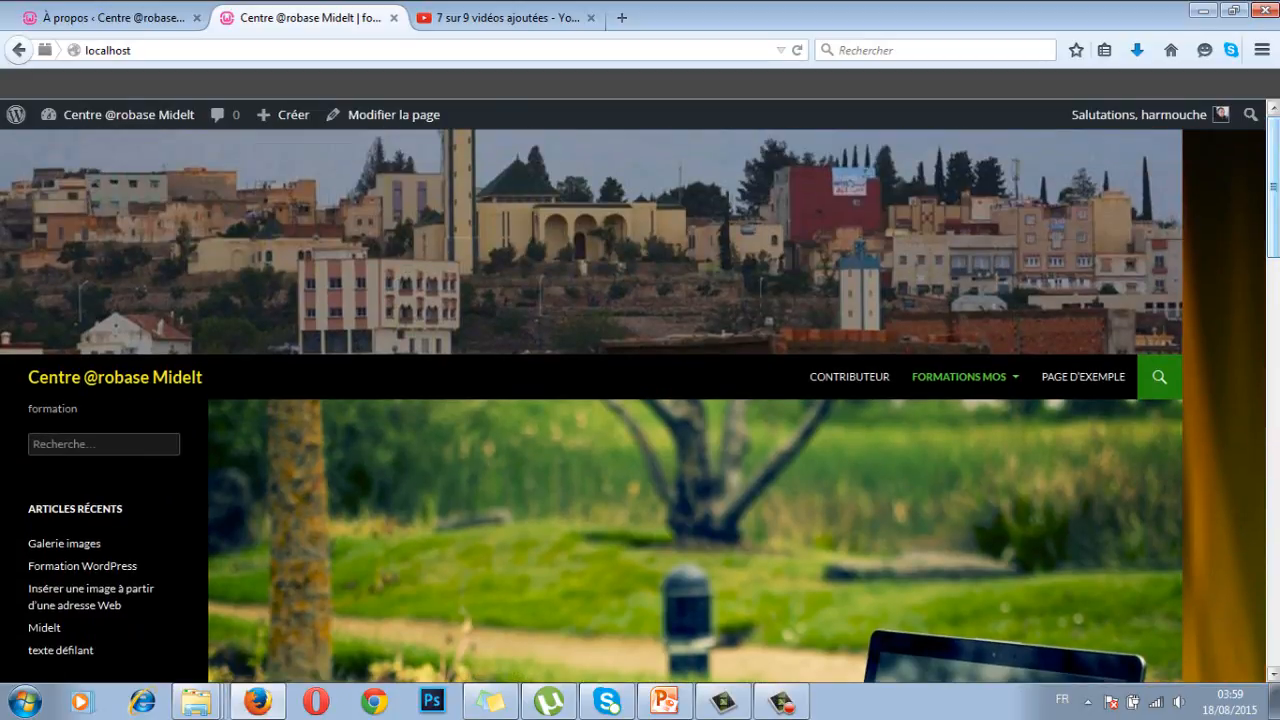